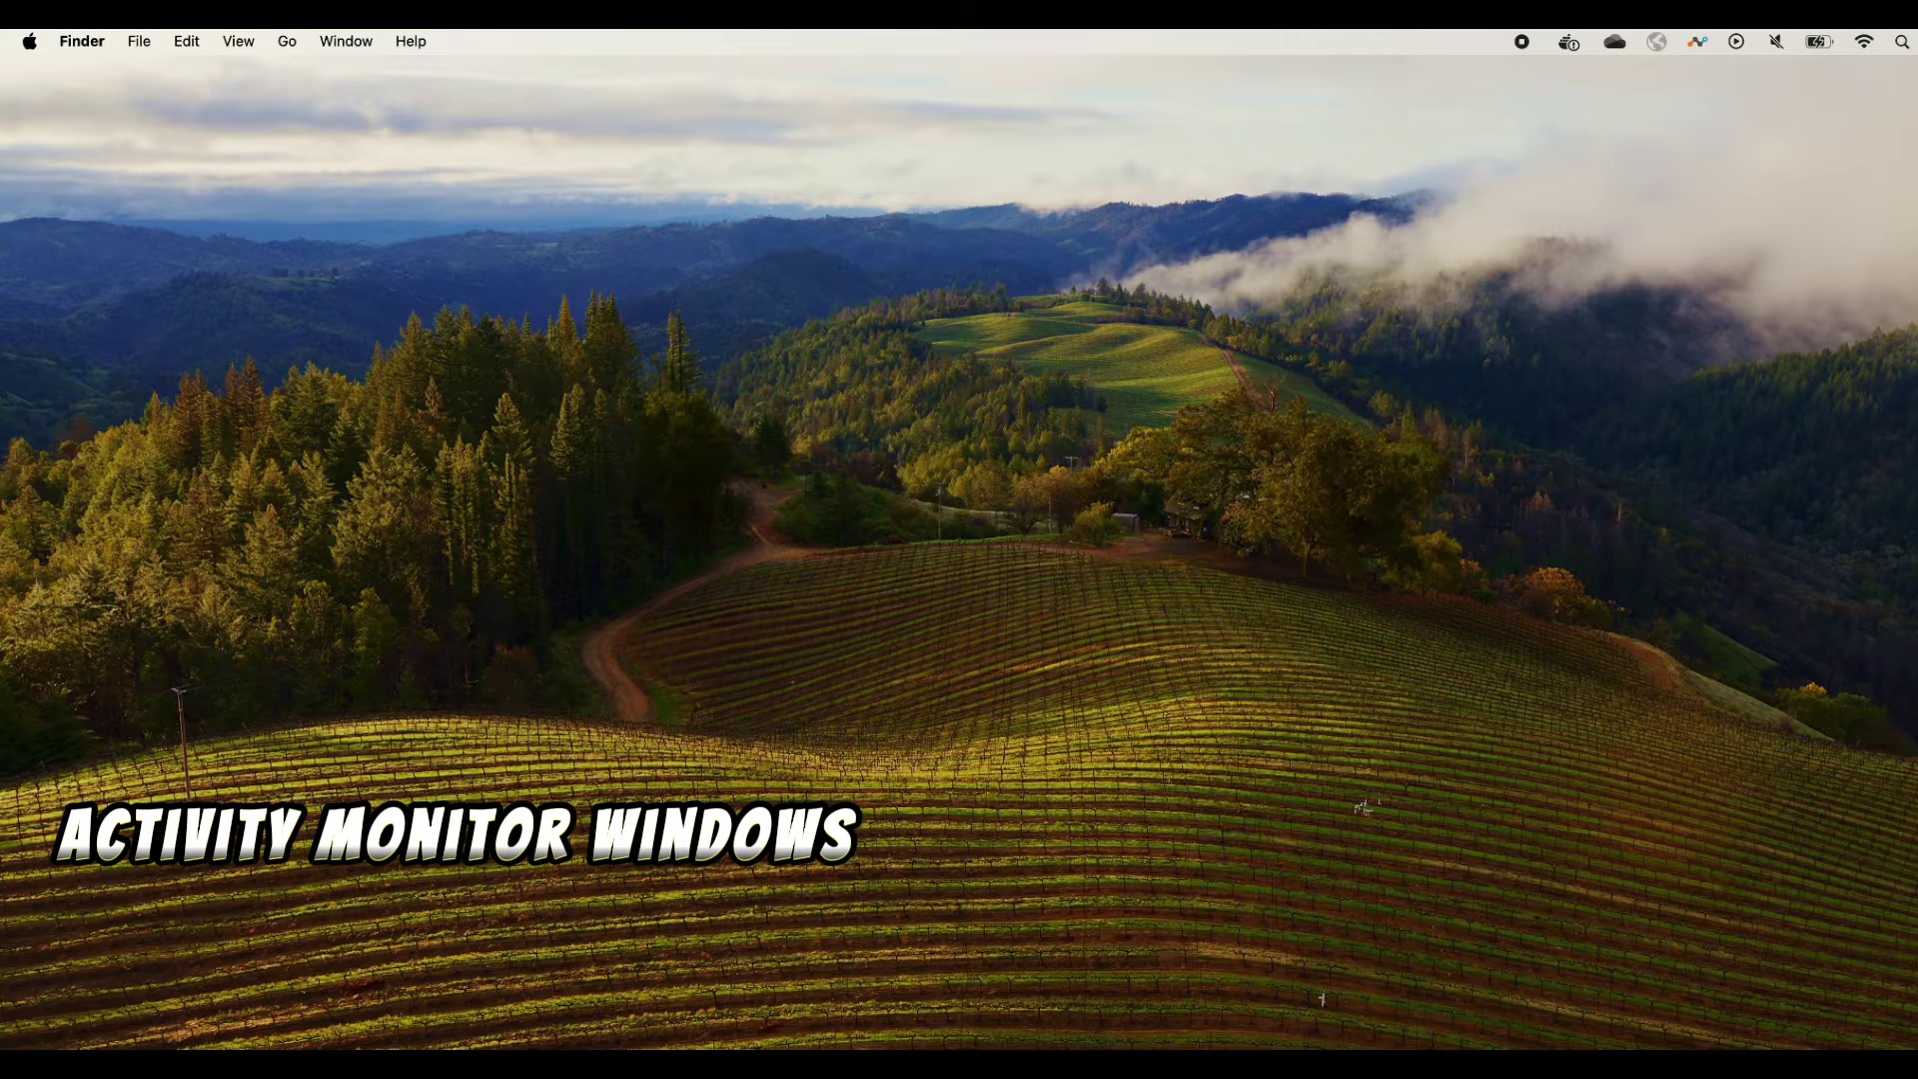
# Launch Activity Monitor through Spotlight search
pyautogui.click(1902, 45)
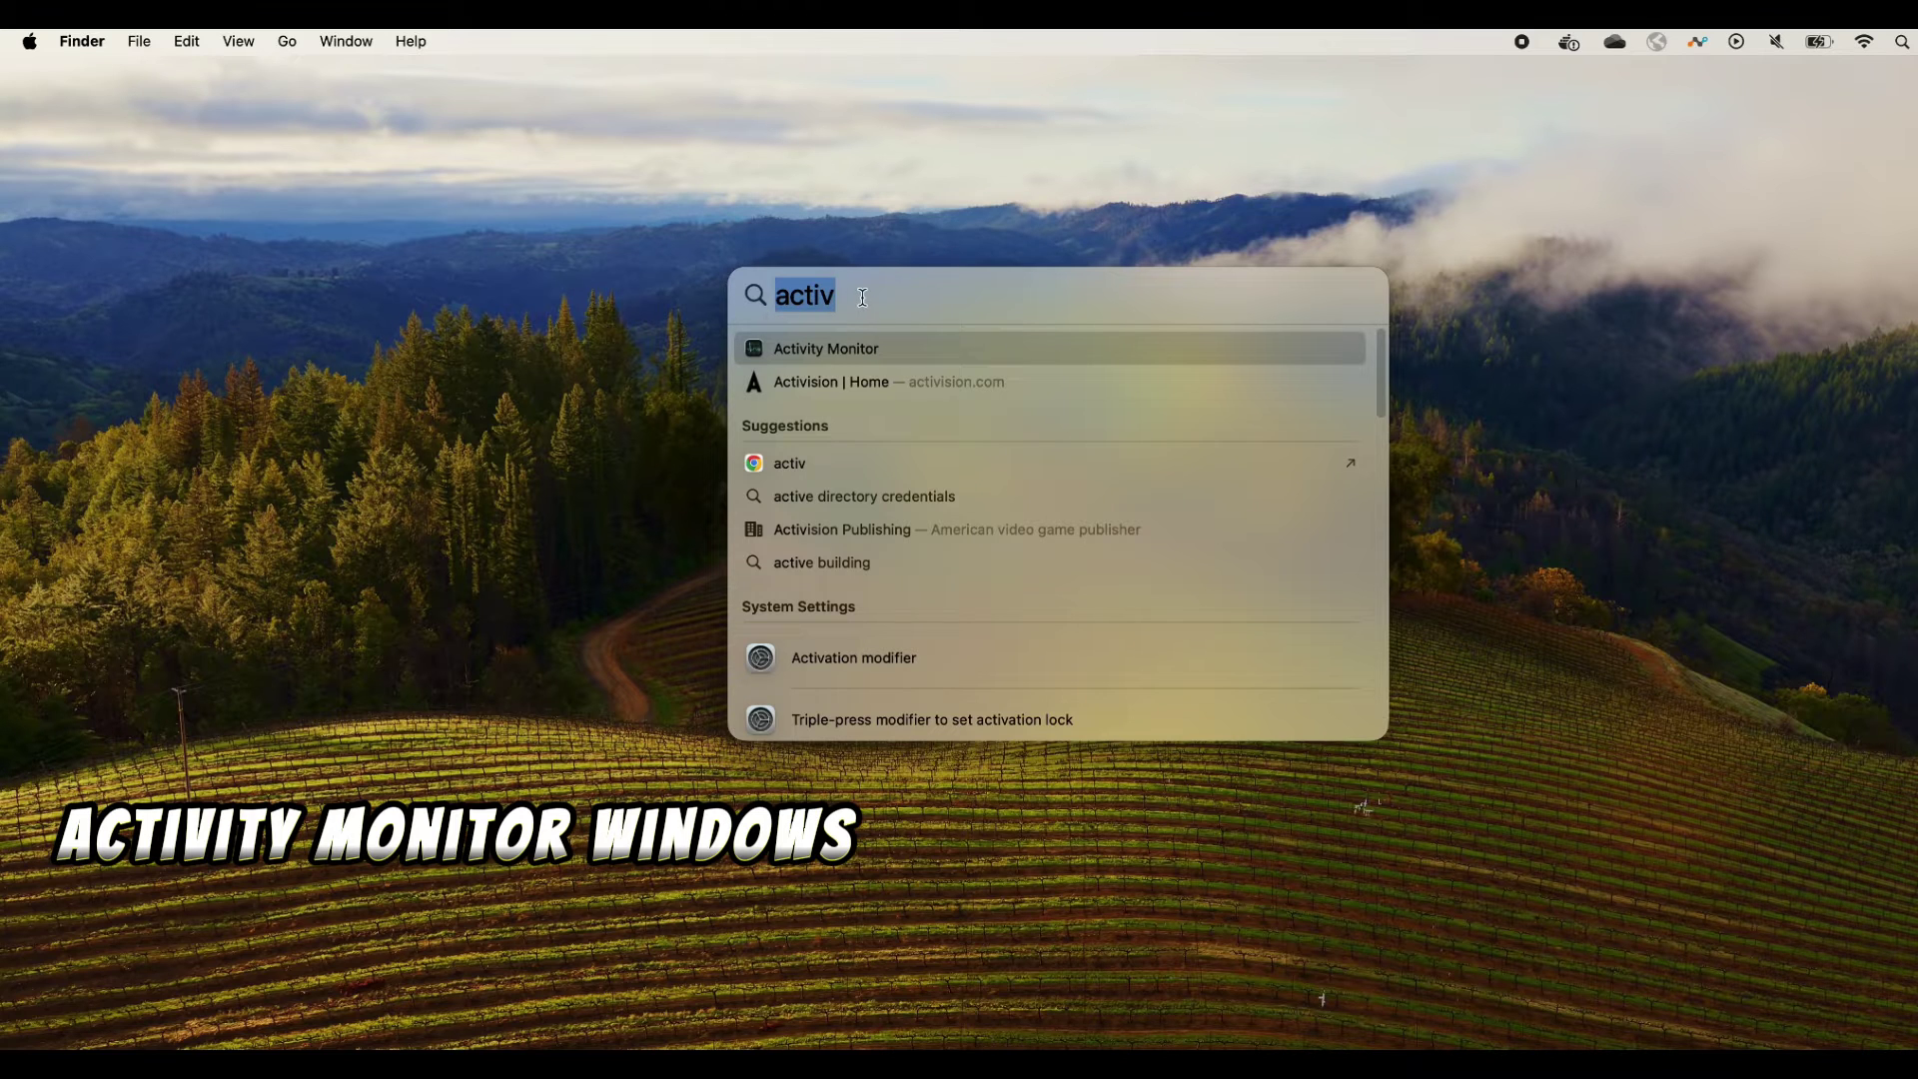
pyautogui.write('acti')
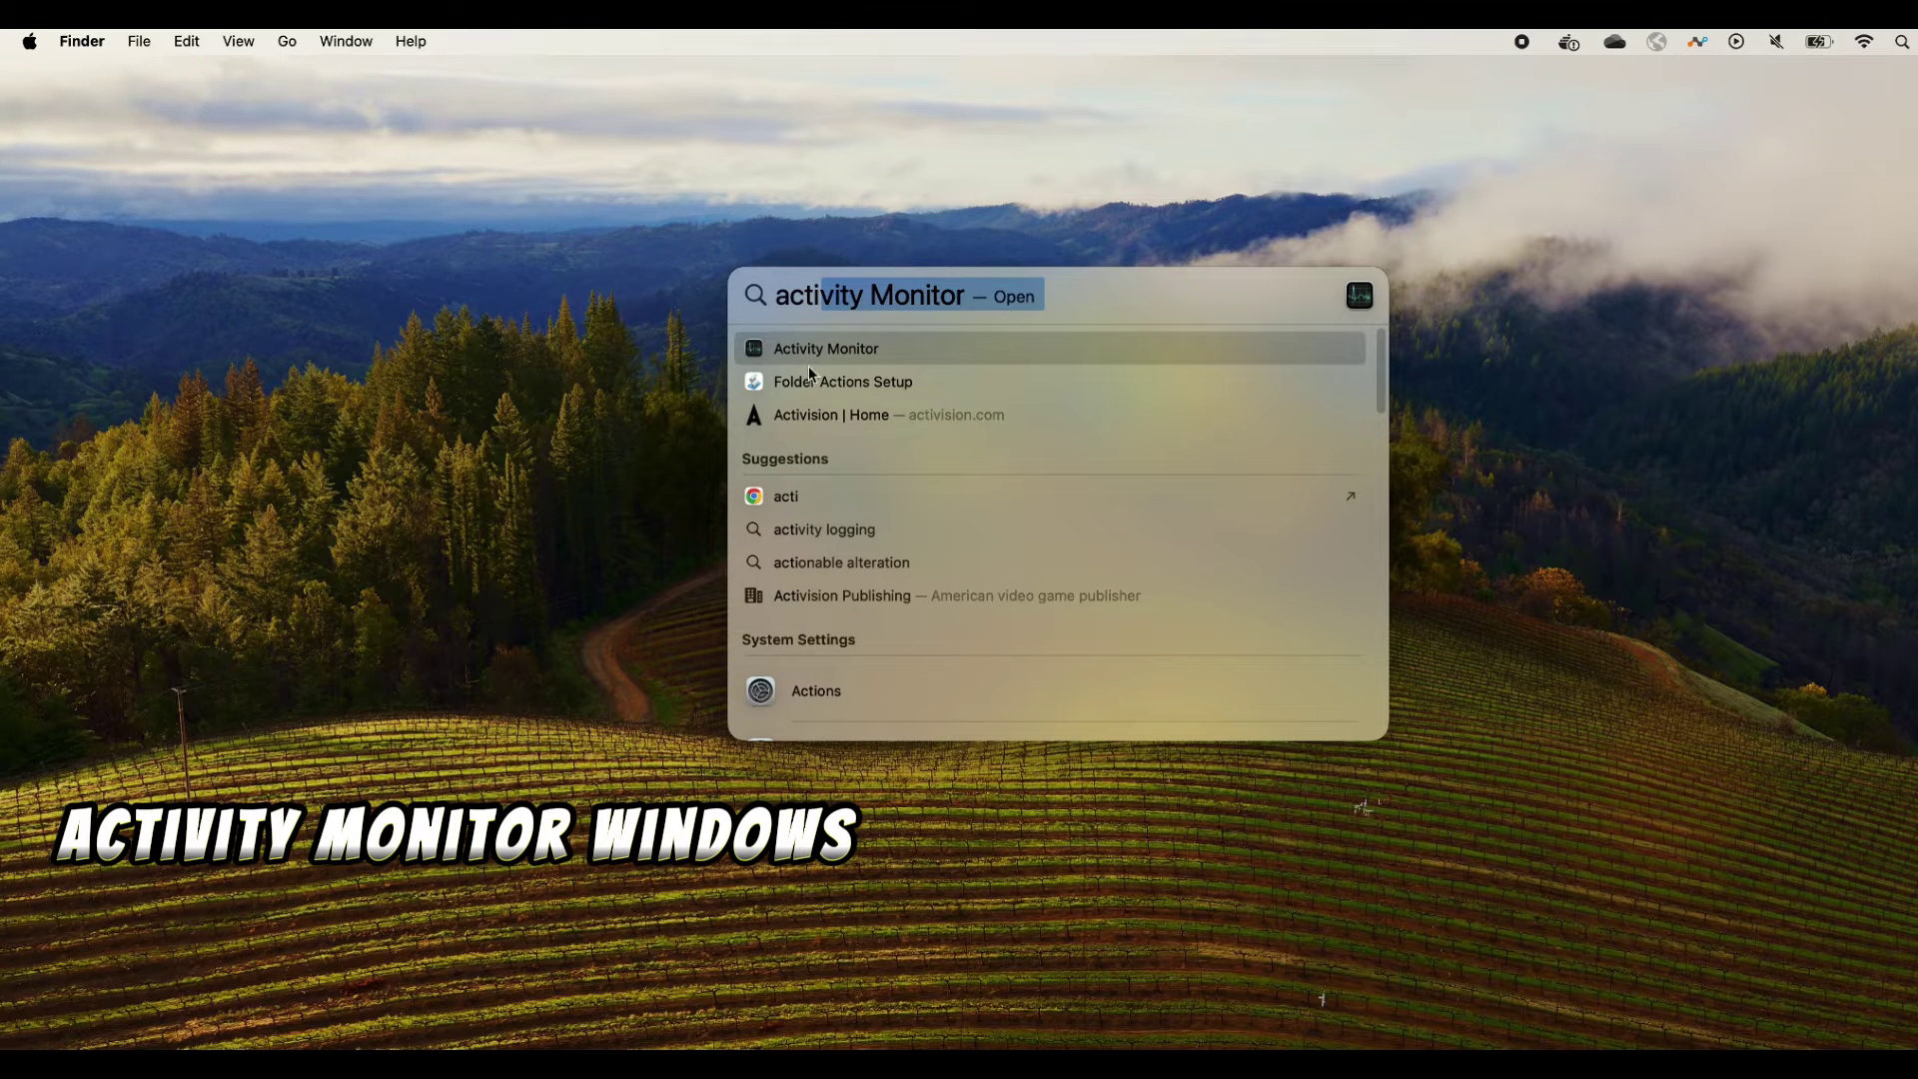
pyautogui.press('Return')
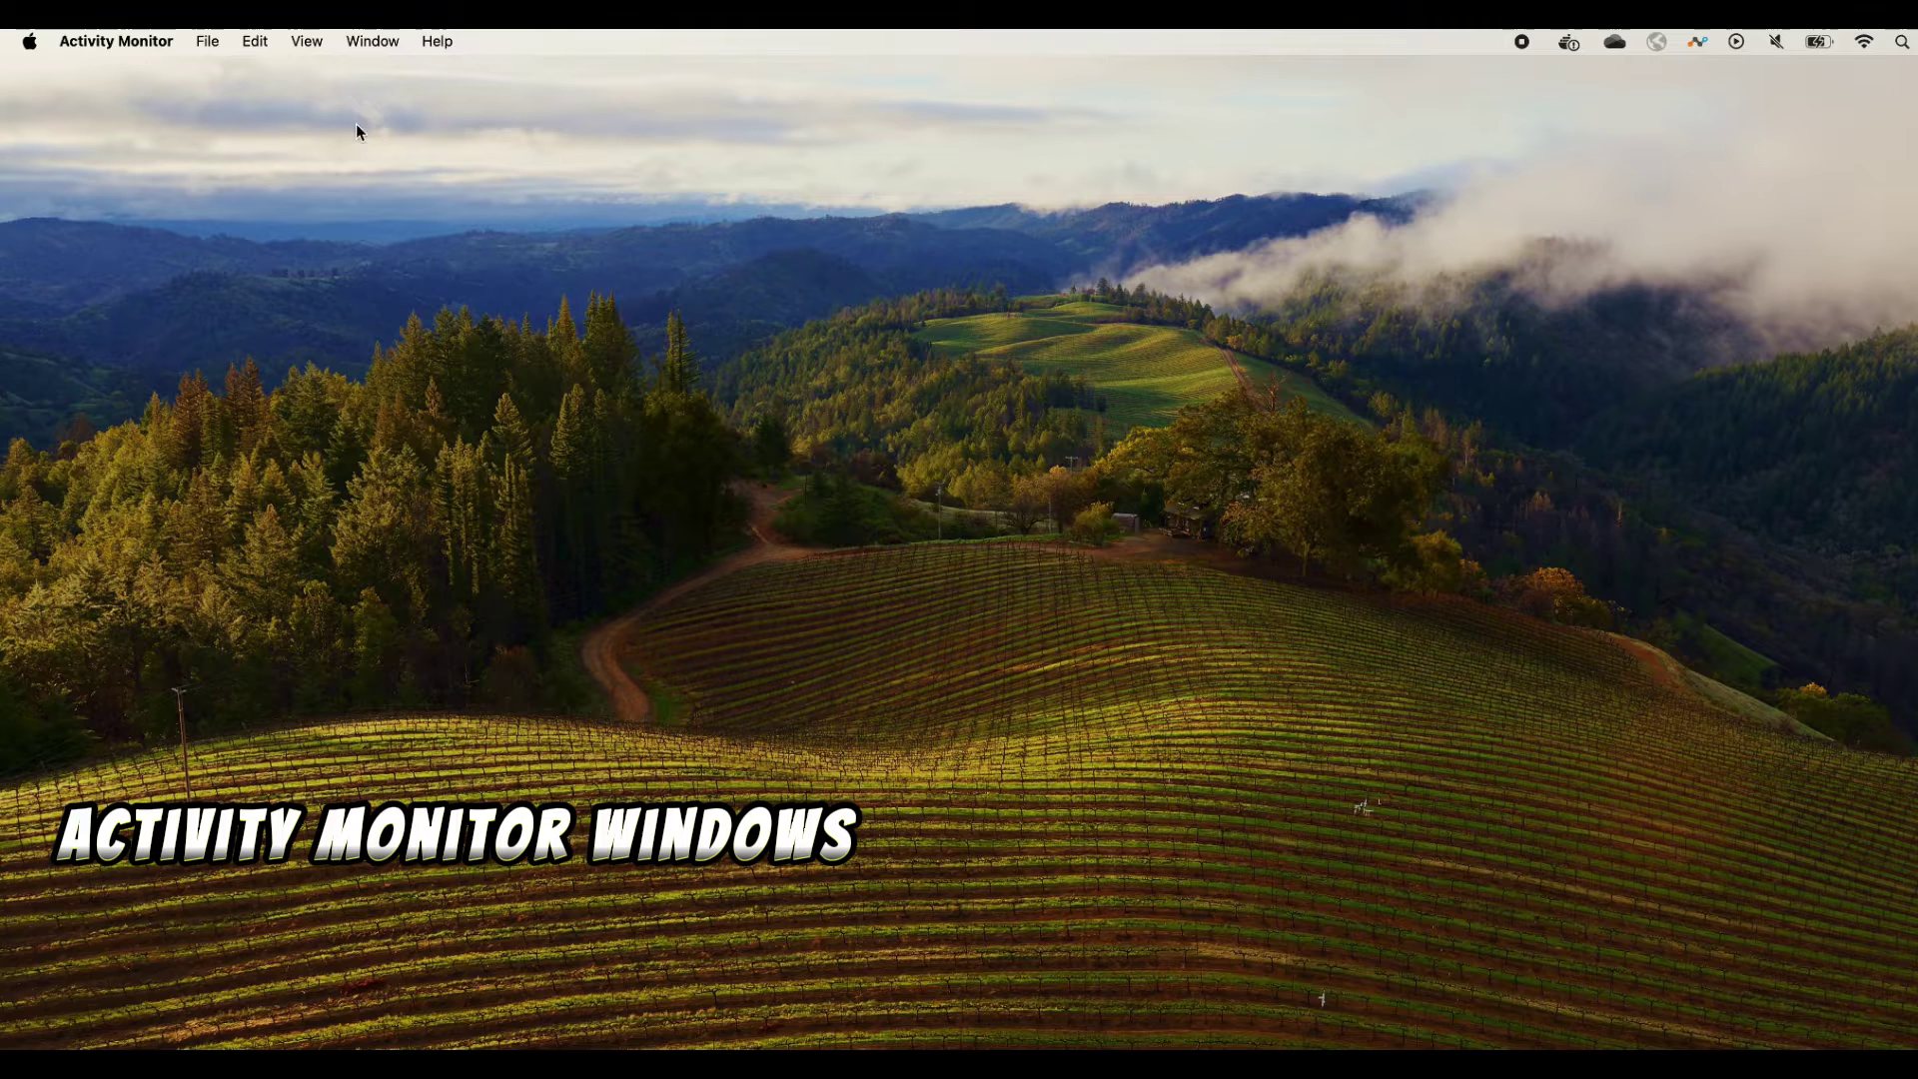
# Show the floating CPU Usage meter and position it near the top of the desktop
pyautogui.click(371, 41)
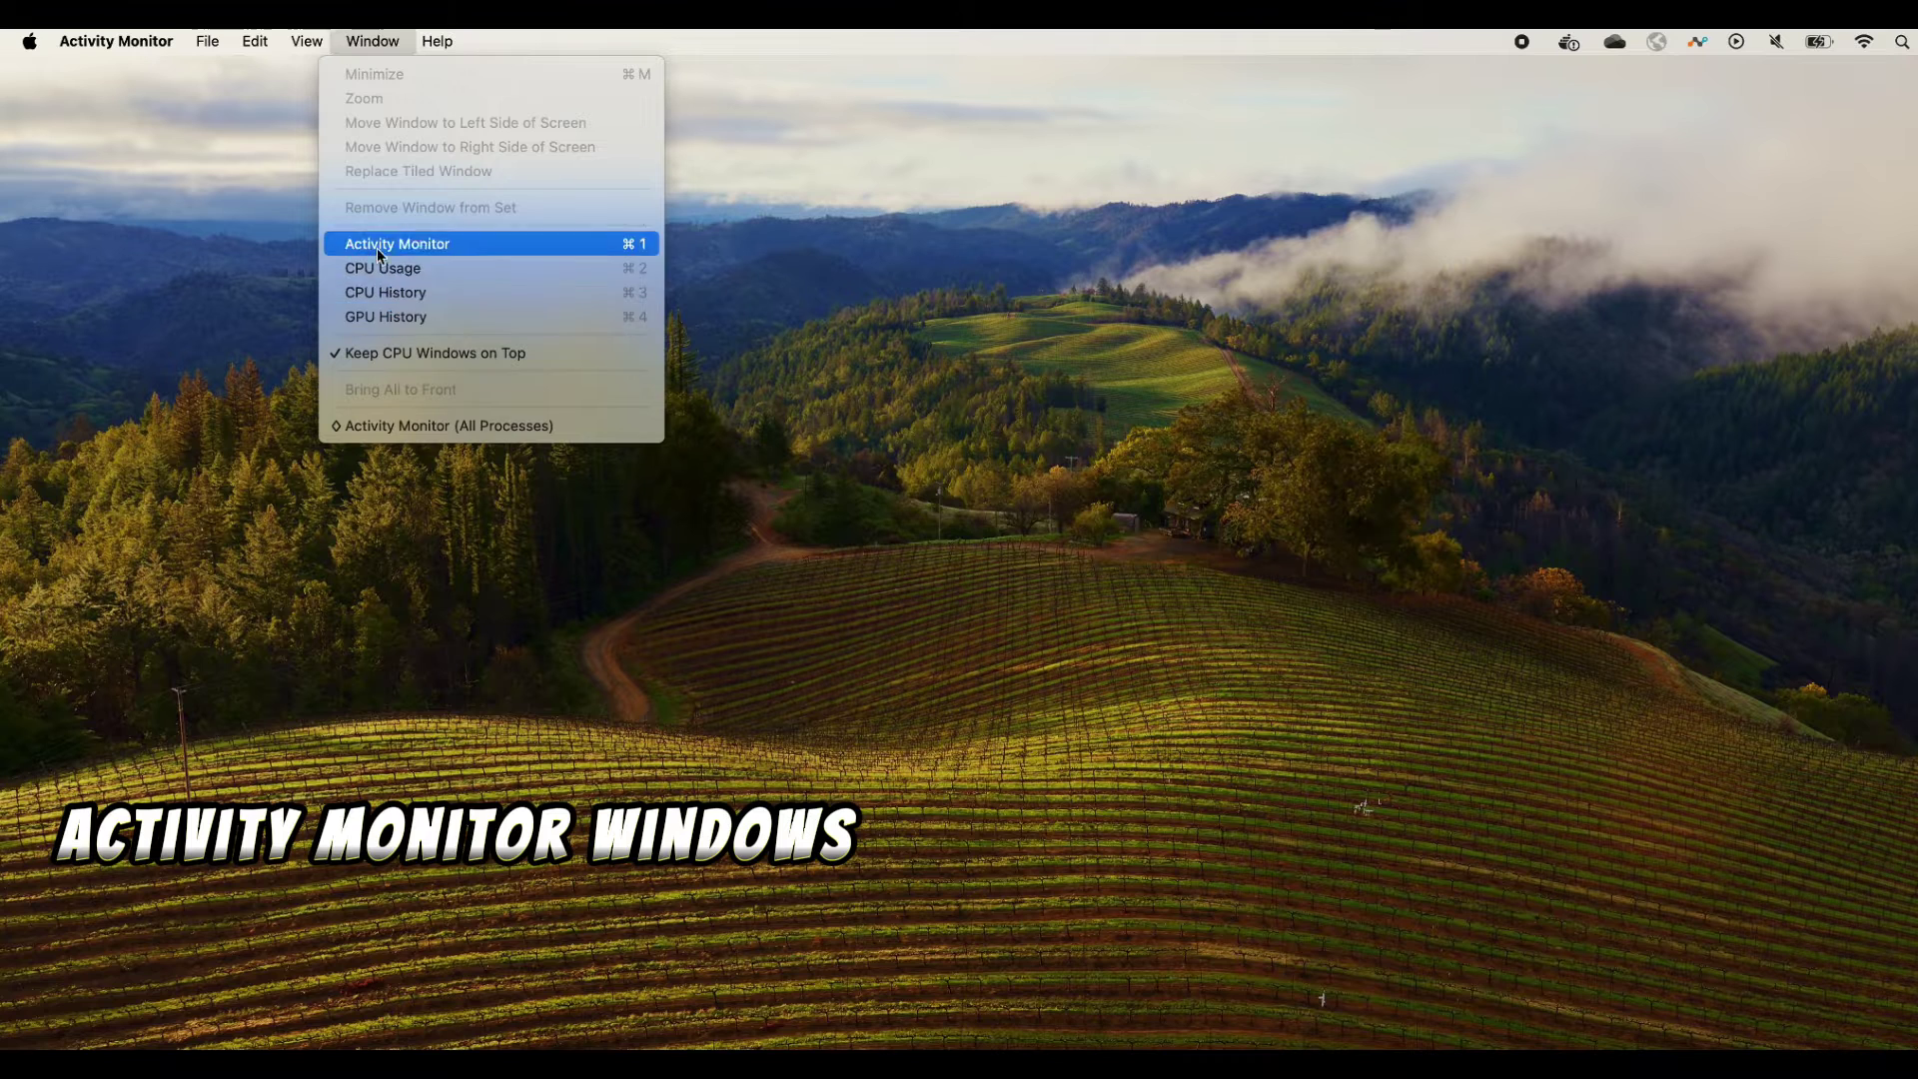
pyautogui.click(401, 279)
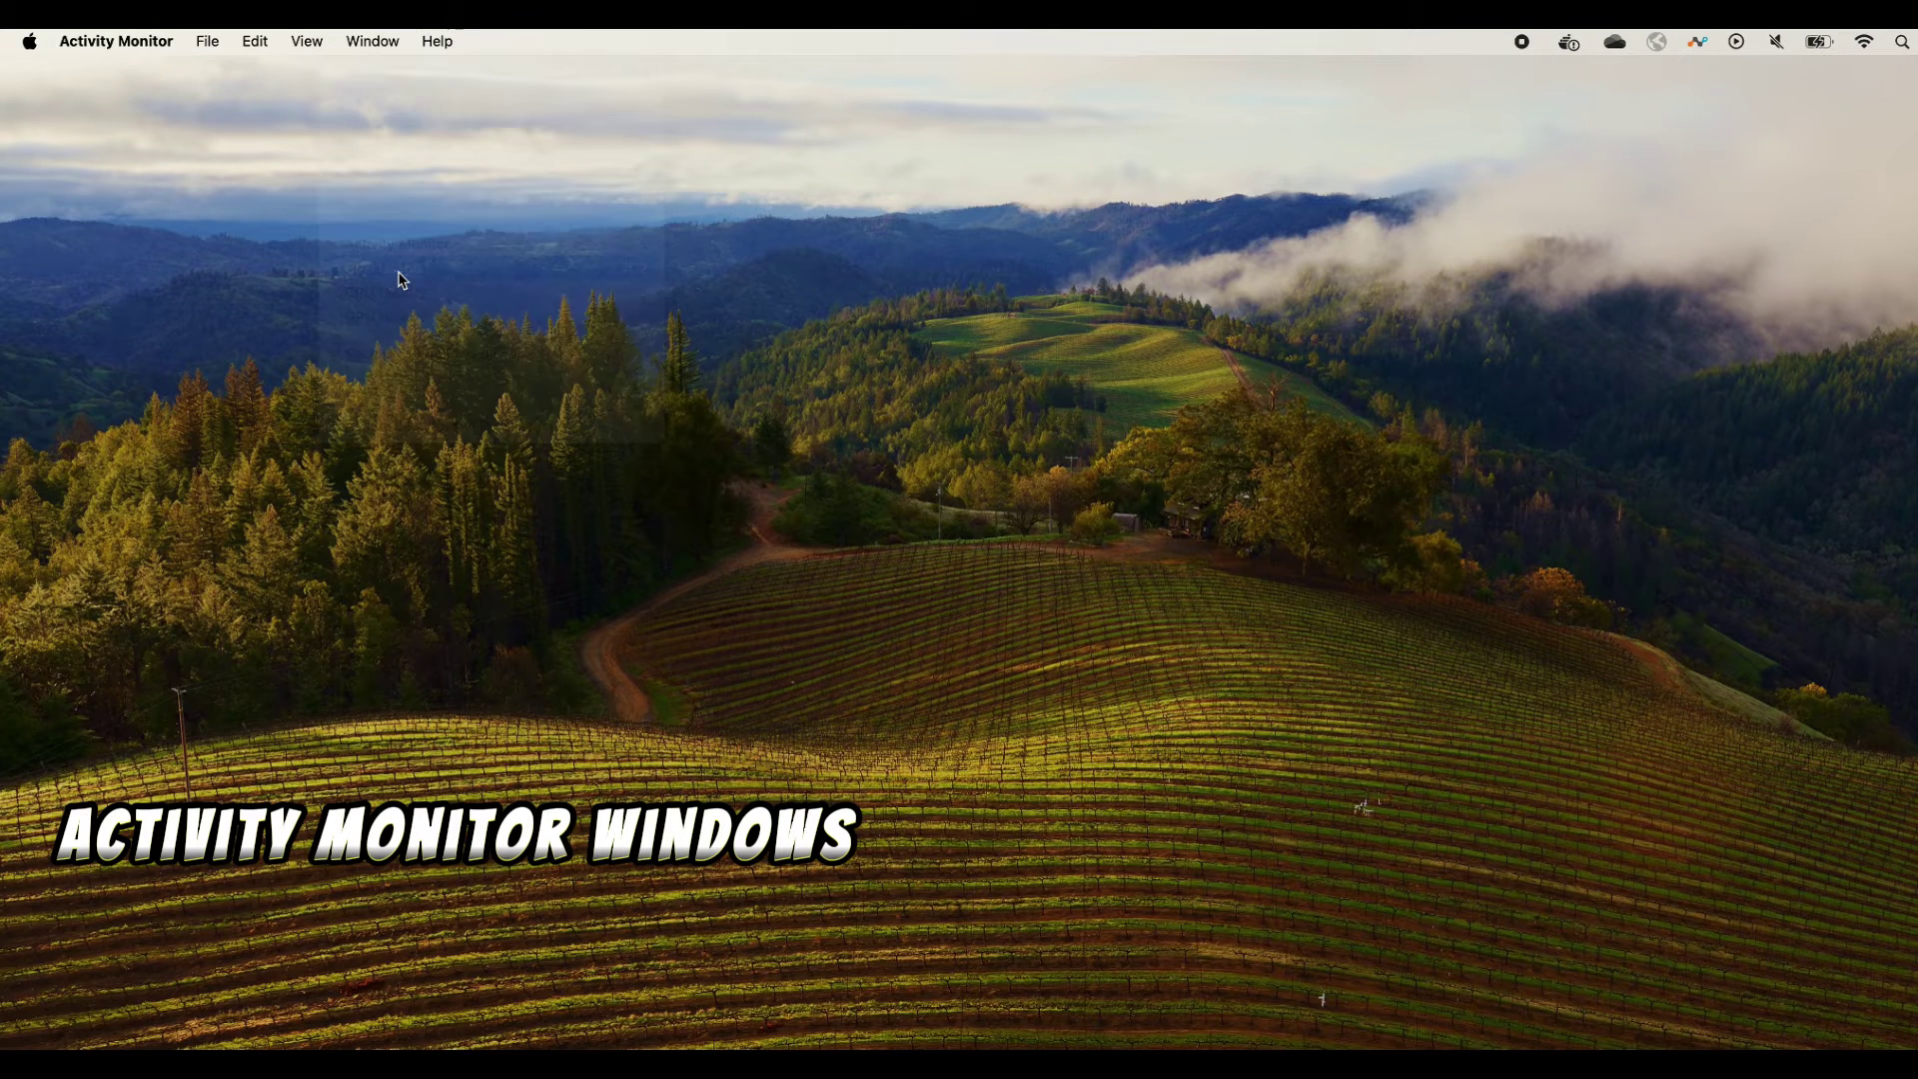
pyautogui.moveTo(1453, 96); pyautogui.dragTo(1495, 107)
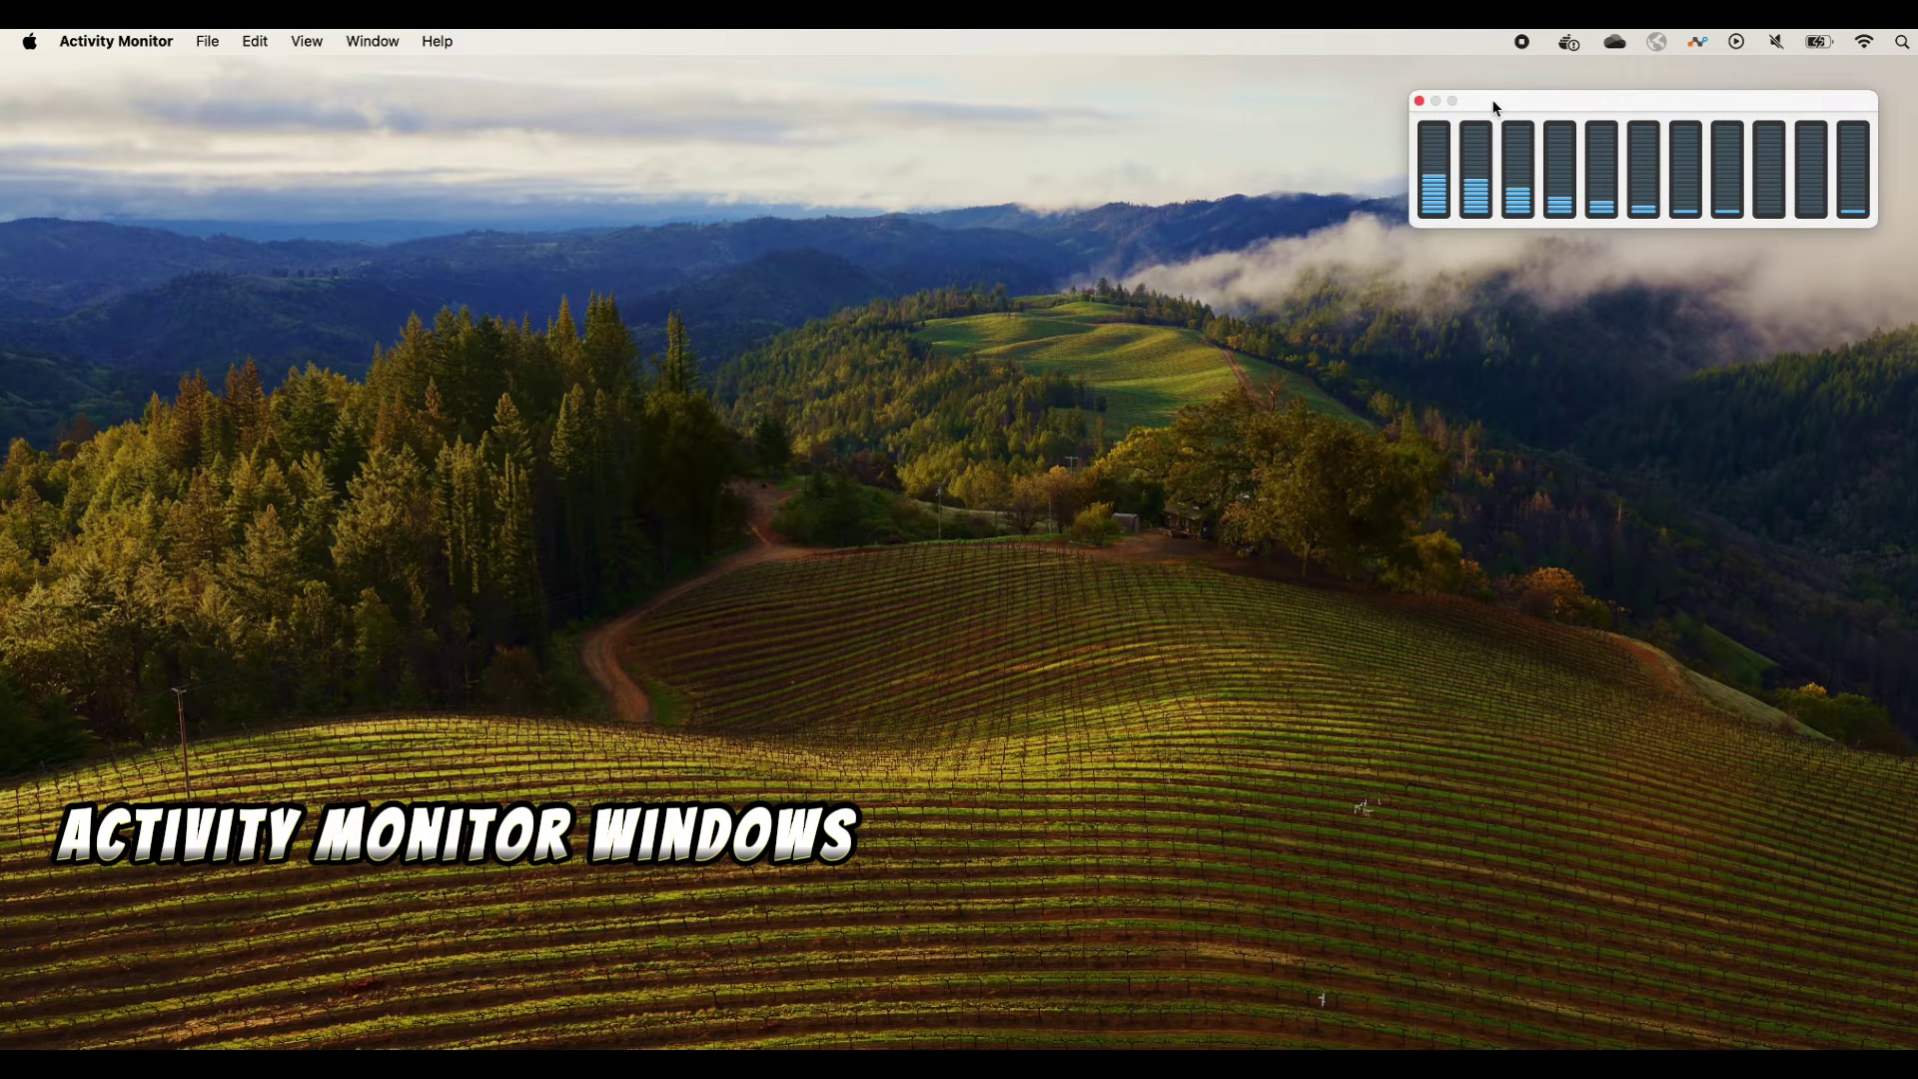
# Open the GPU History graph and move it lower and to the right
pyautogui.click(367, 44)
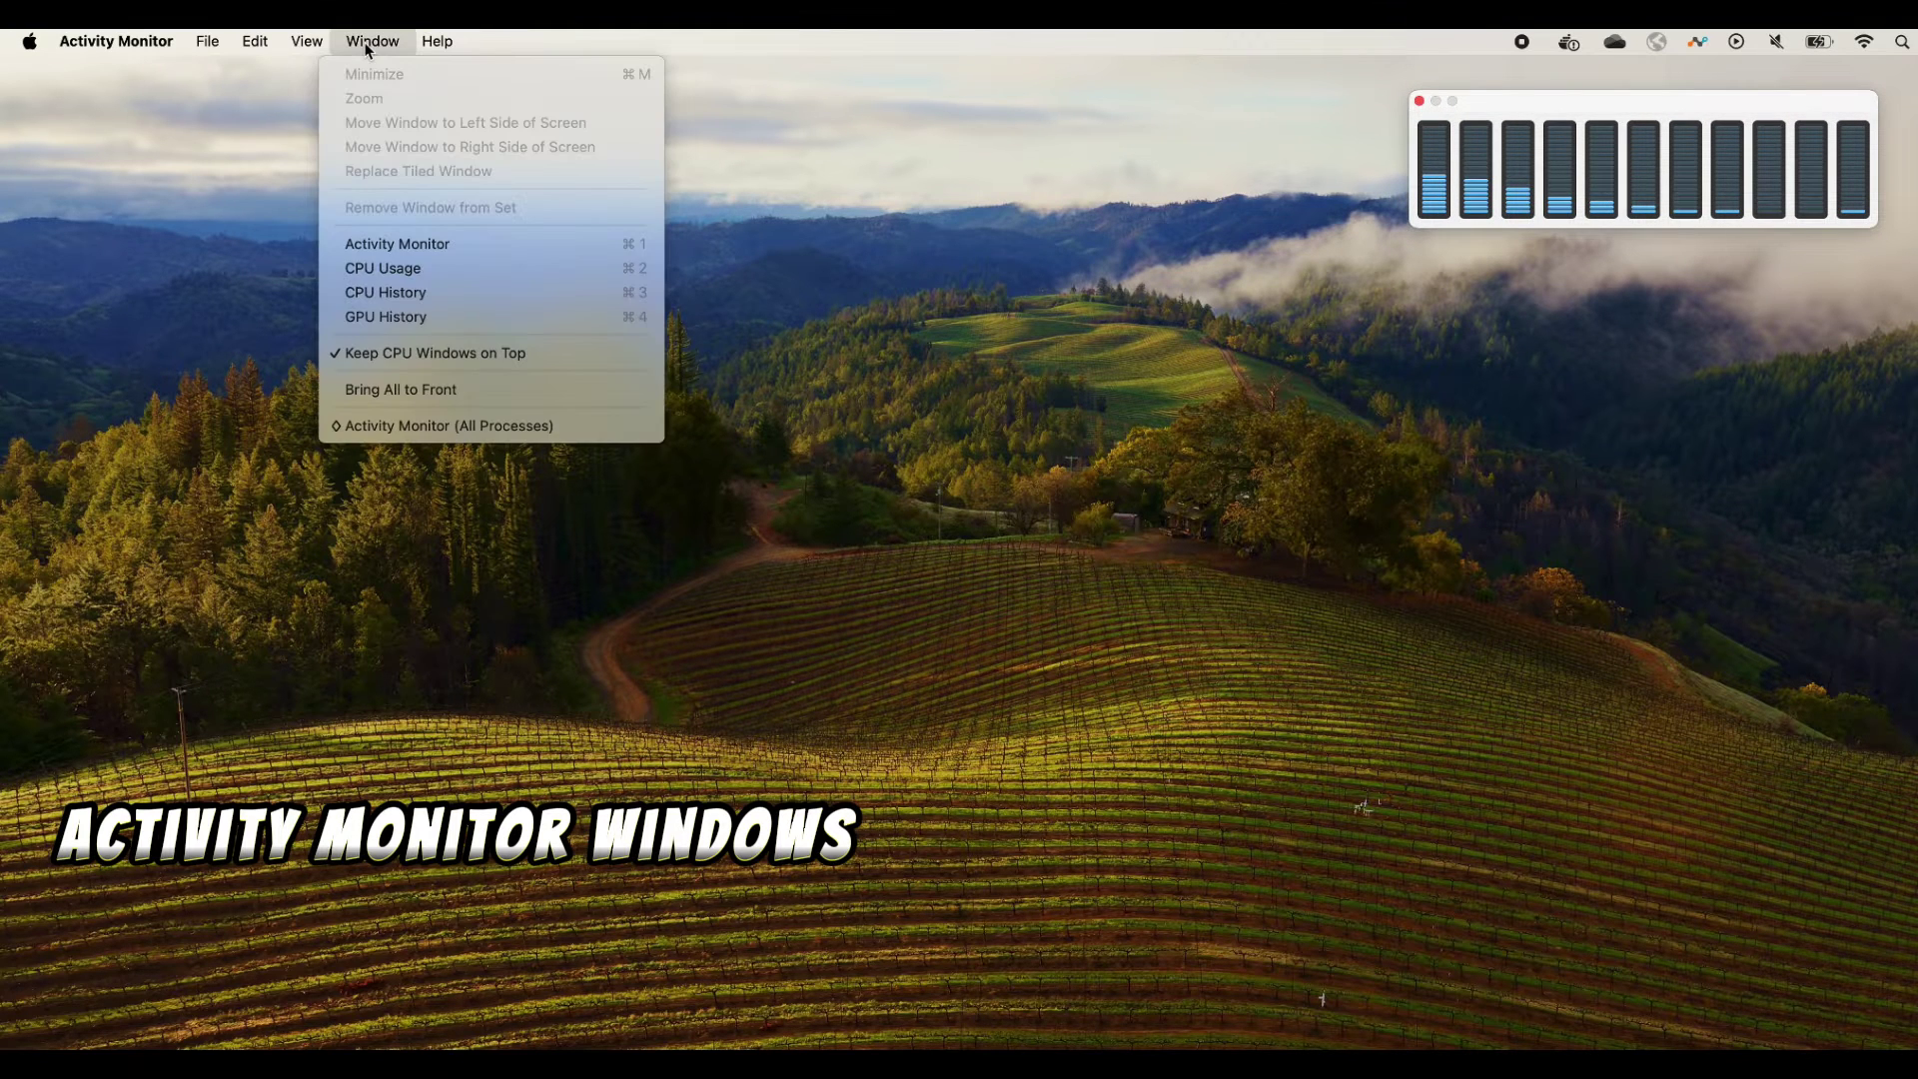
pyautogui.click(390, 318)
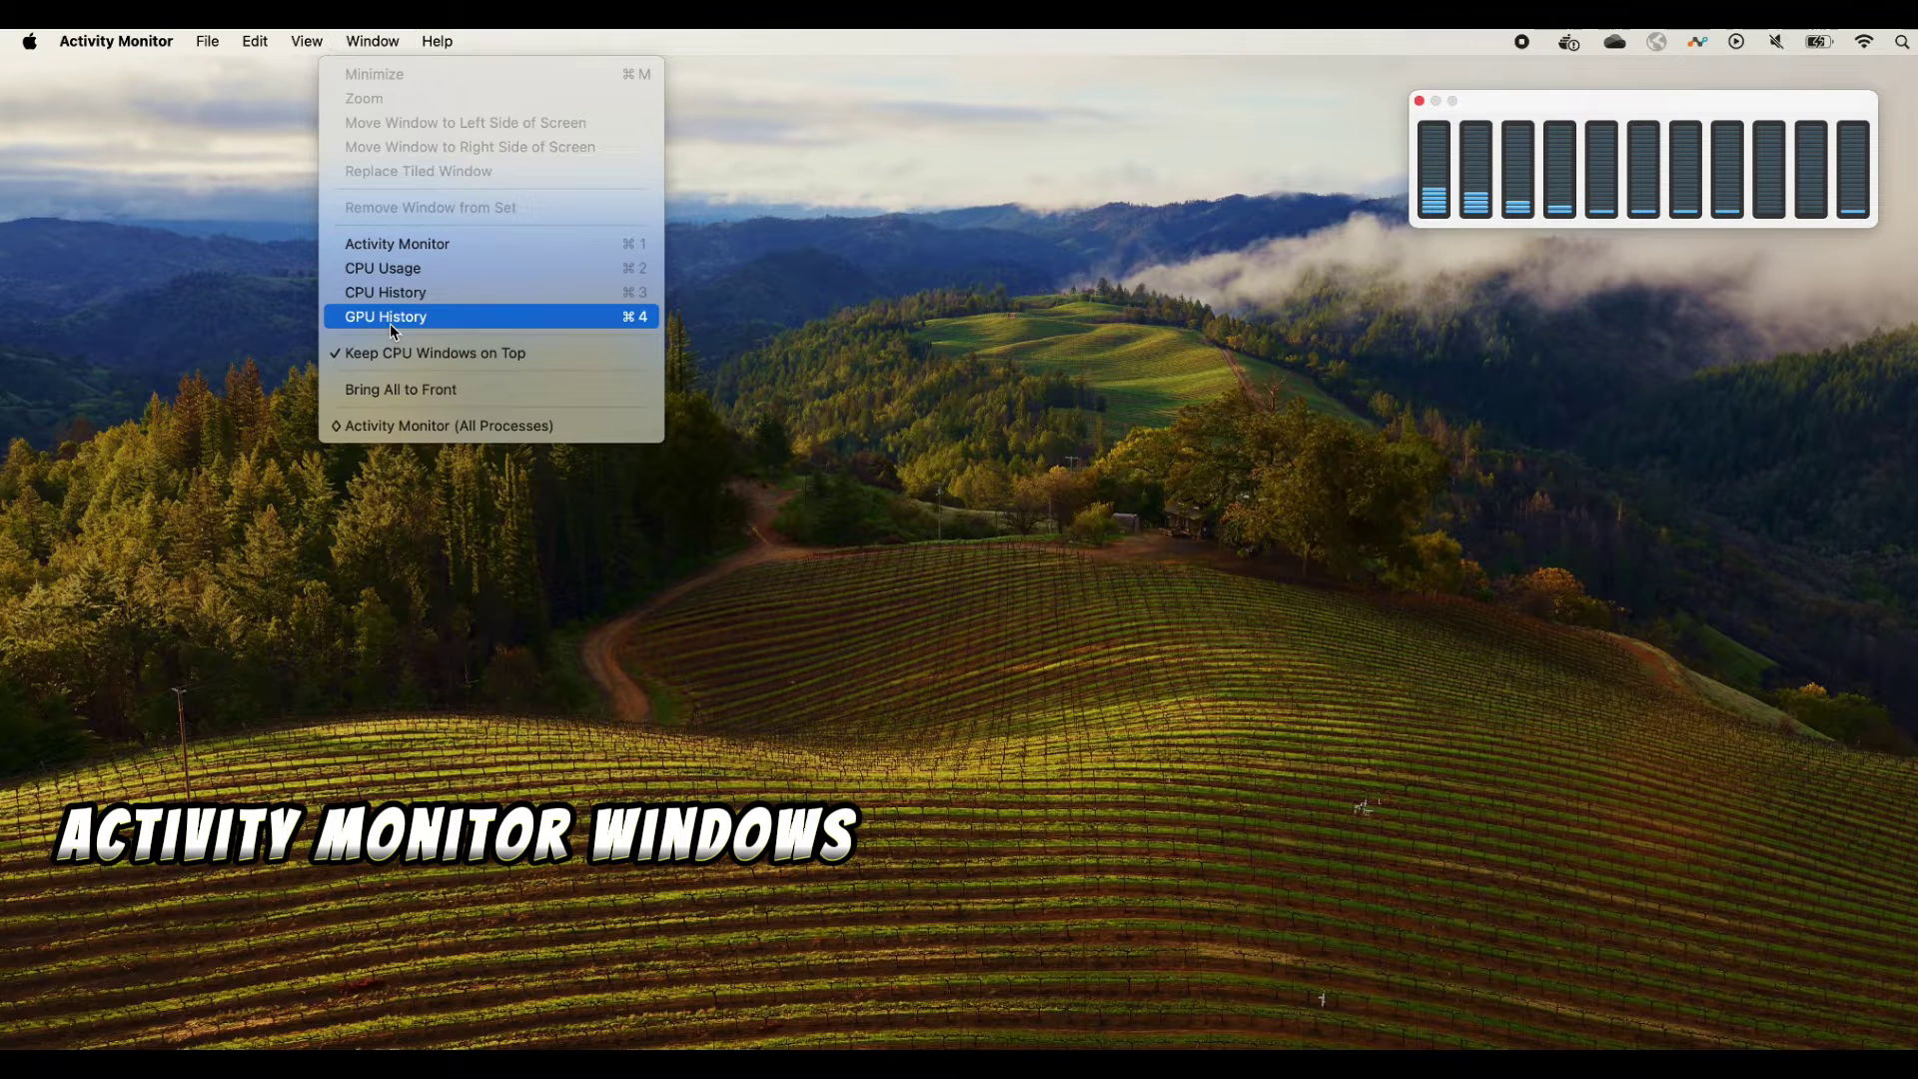
pyautogui.moveTo(1640, 268); pyautogui.dragTo(1700, 331)
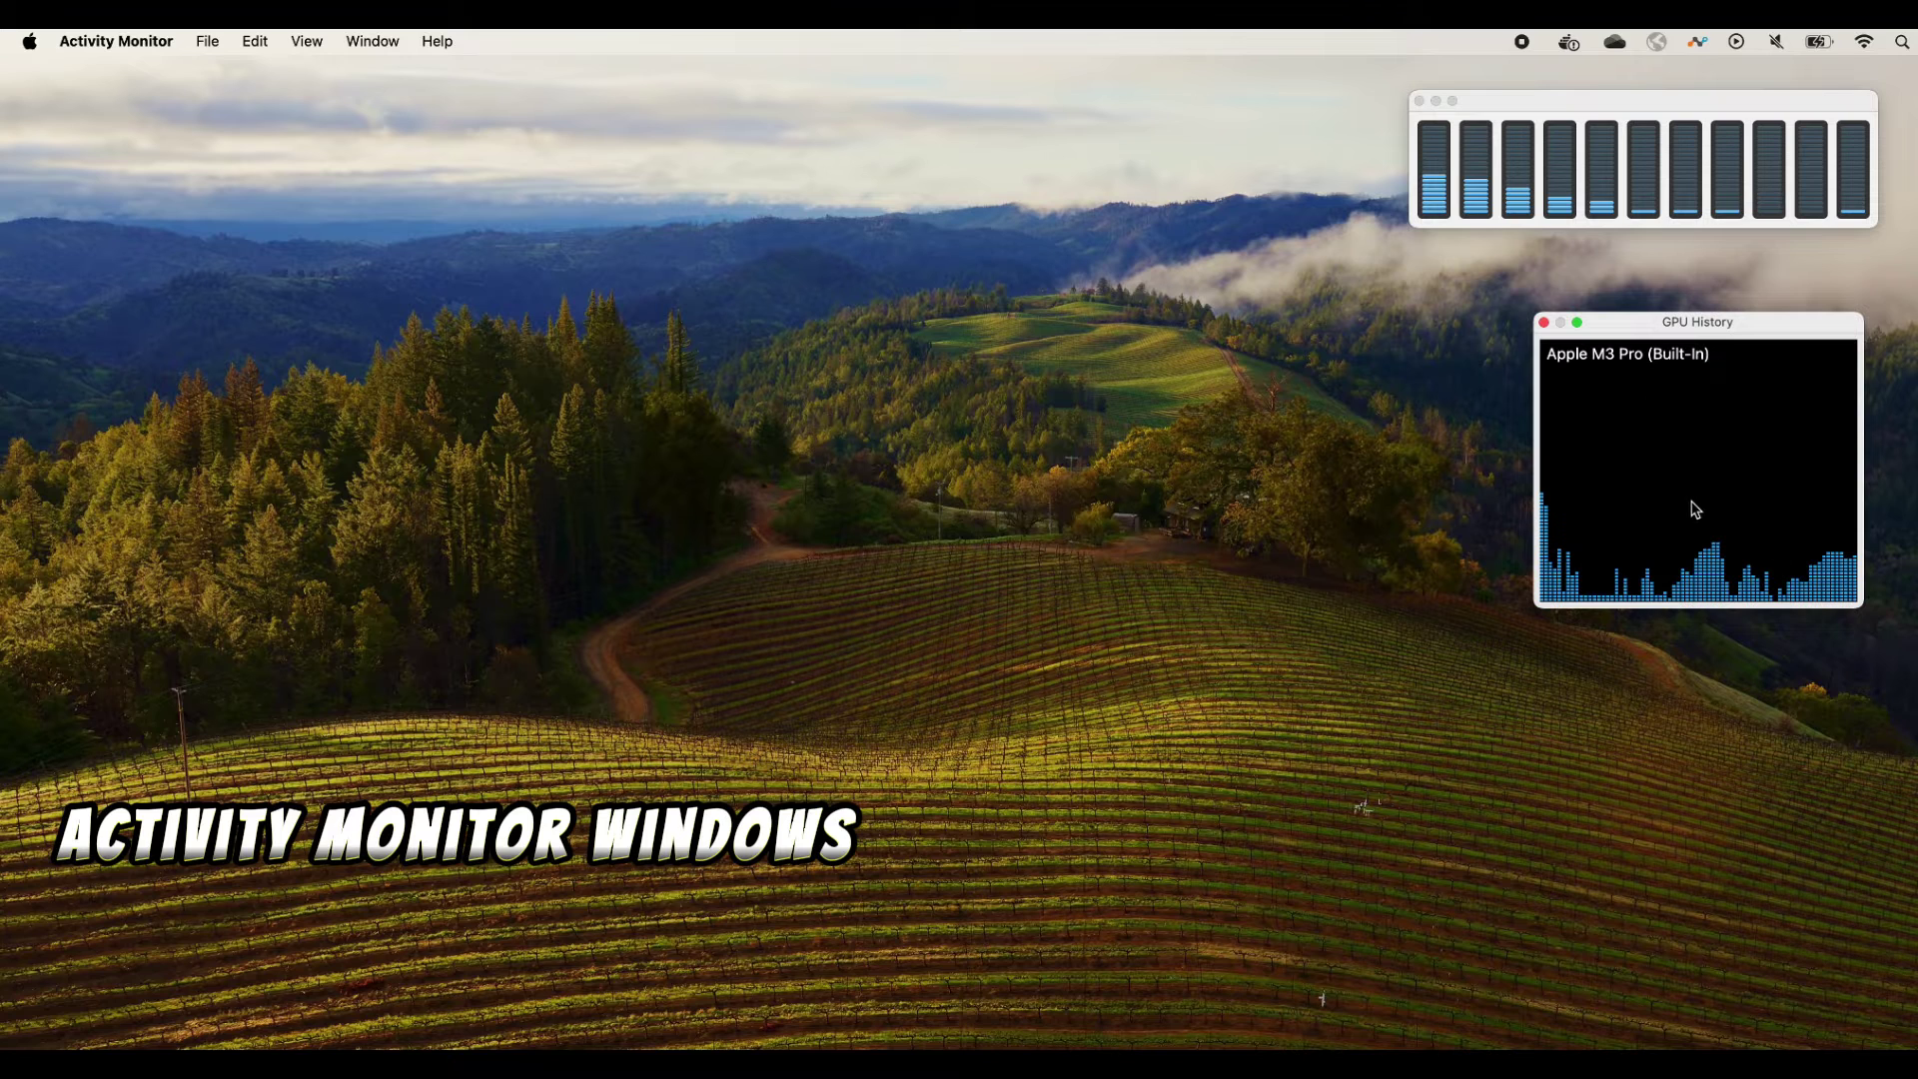
# Open the per-core CPU History graphs, move them off the meter, then close them
pyautogui.click(356, 45)
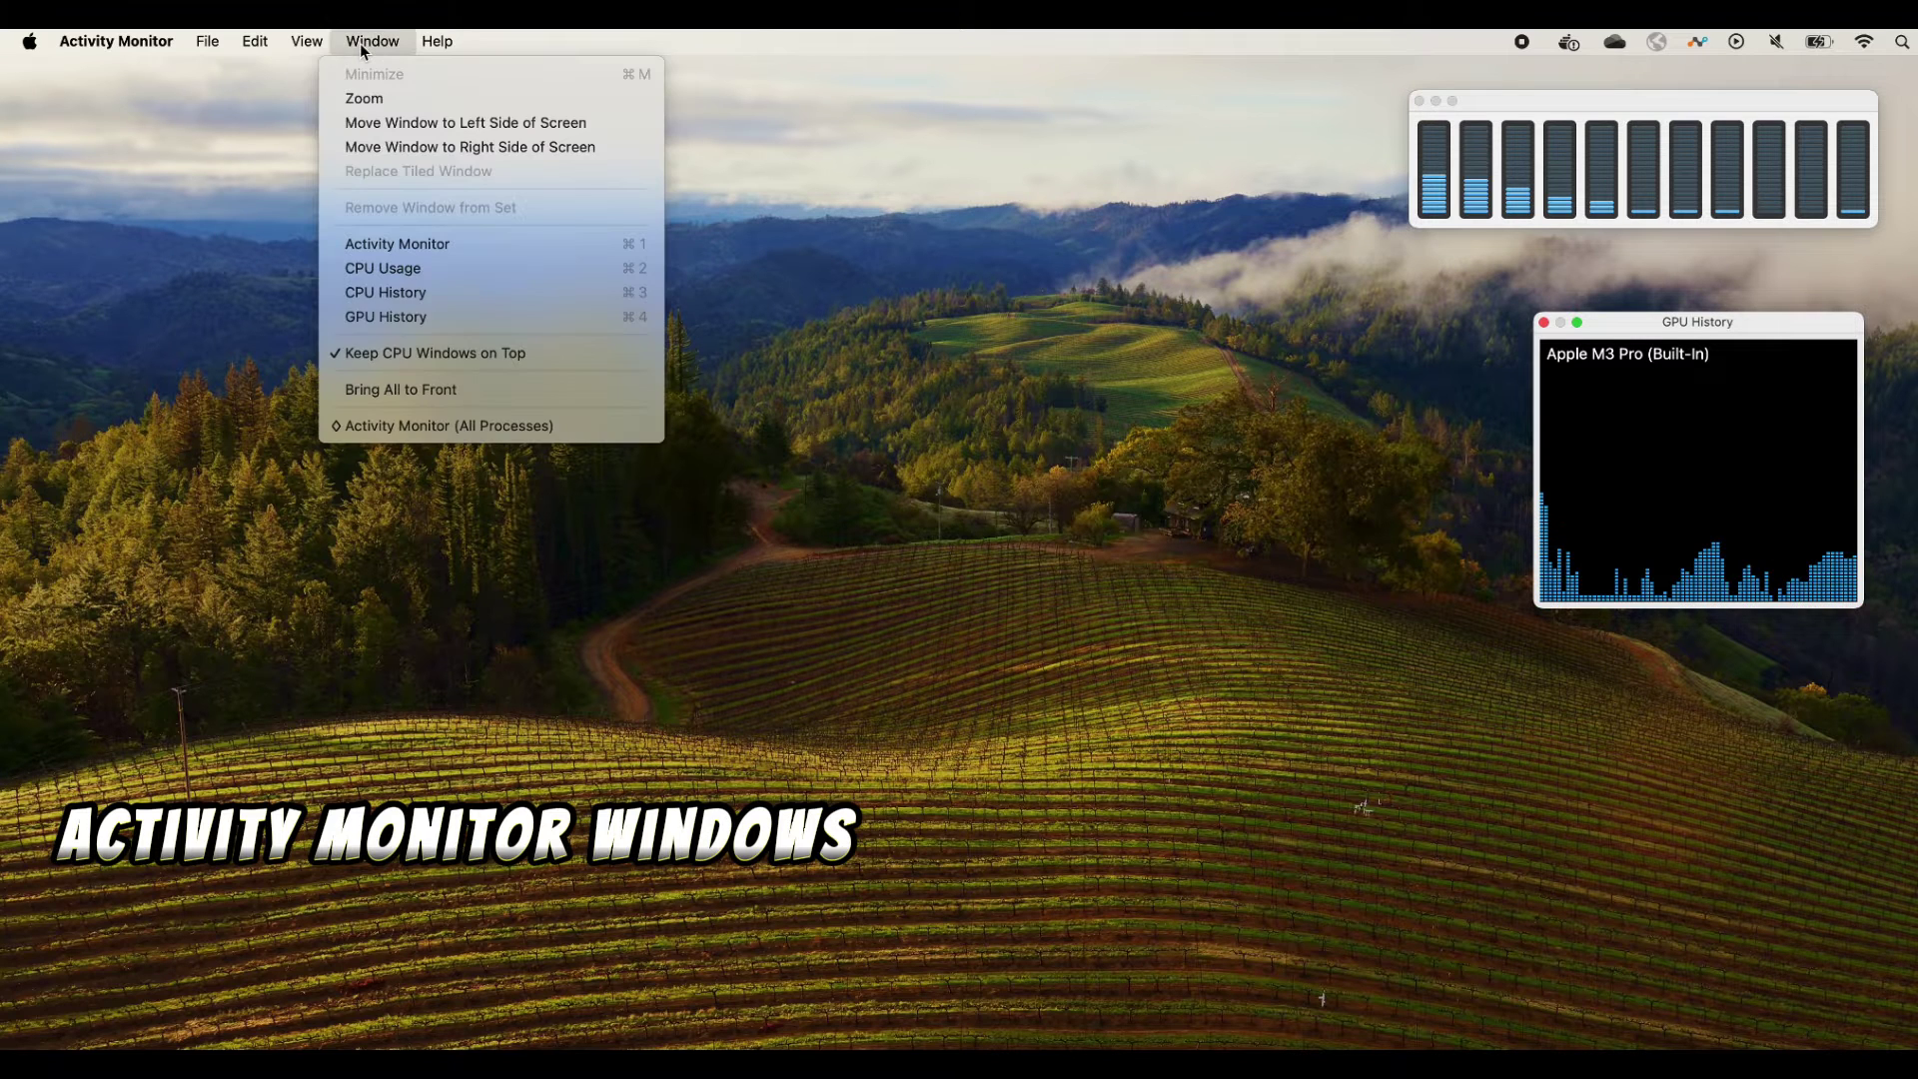
pyautogui.click(409, 302)
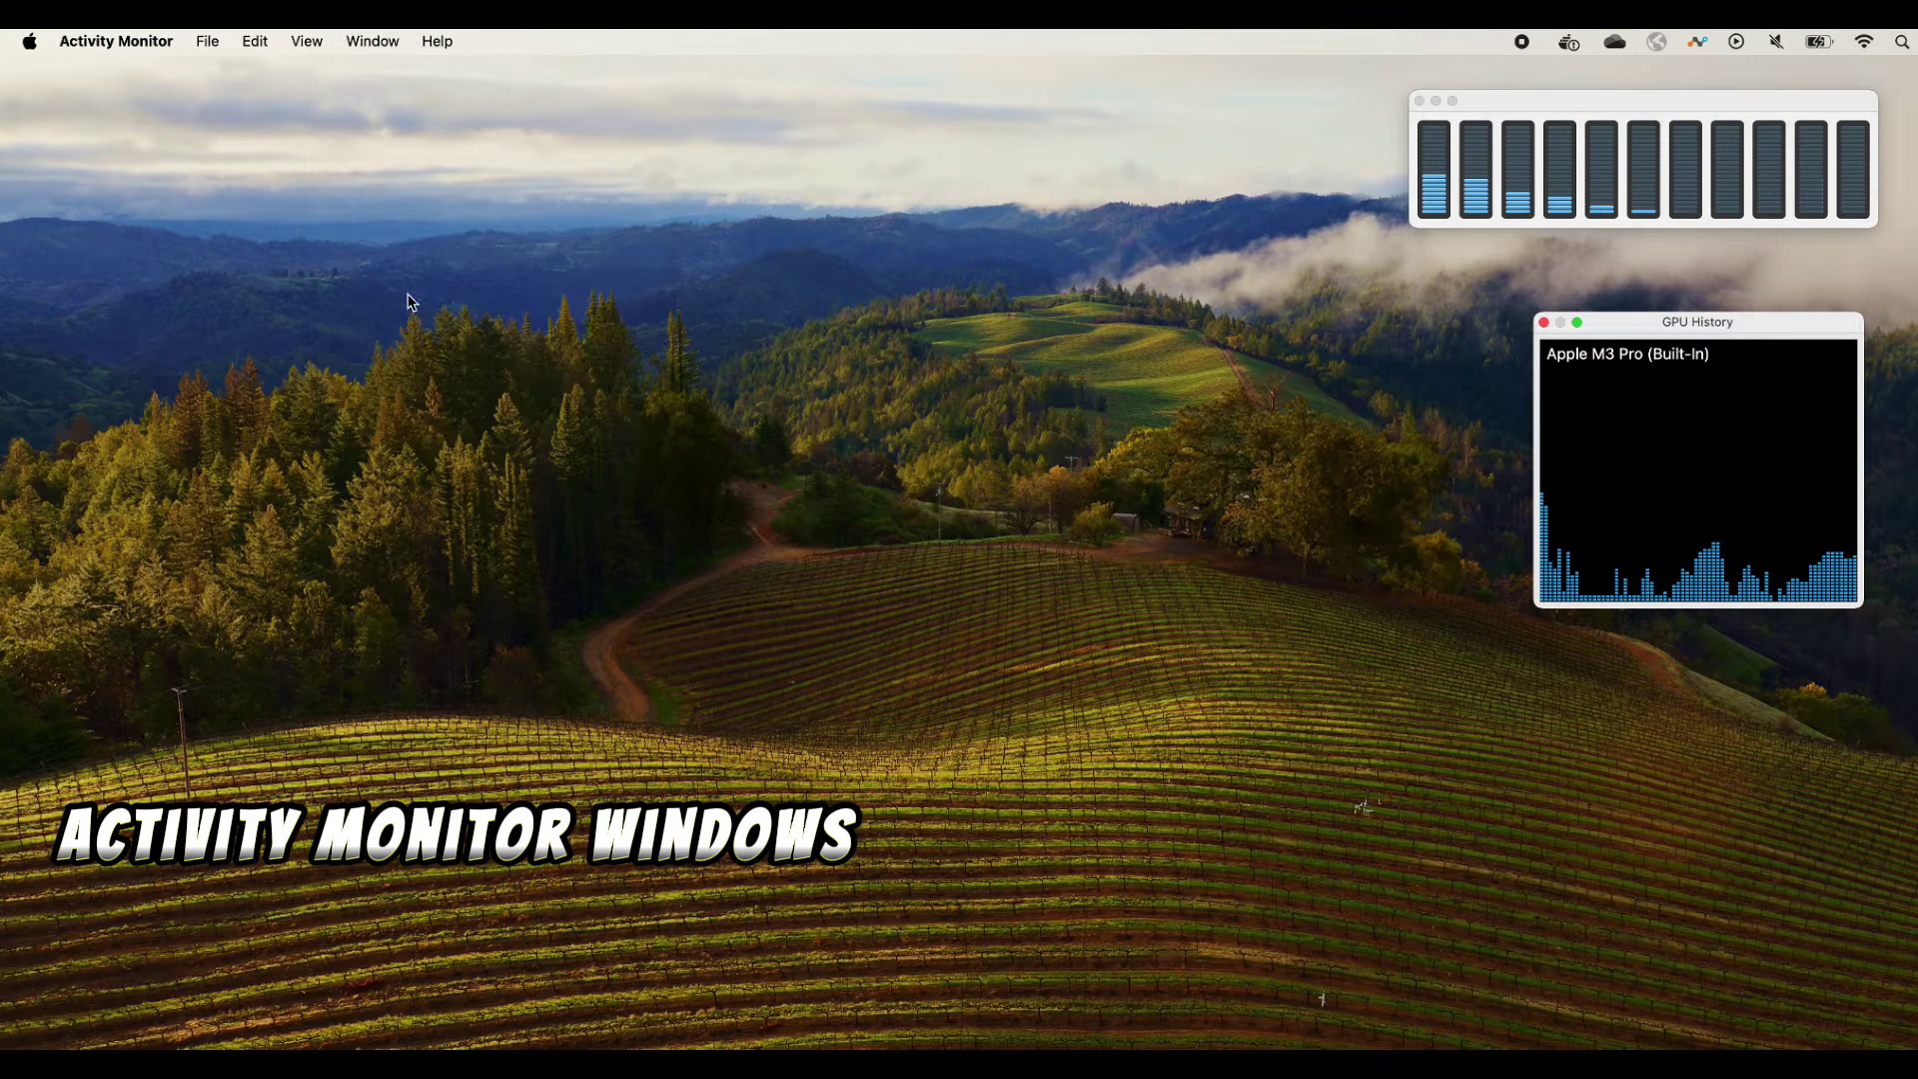
pyautogui.moveTo(1303, 88); pyautogui.dragTo(1214, 104)
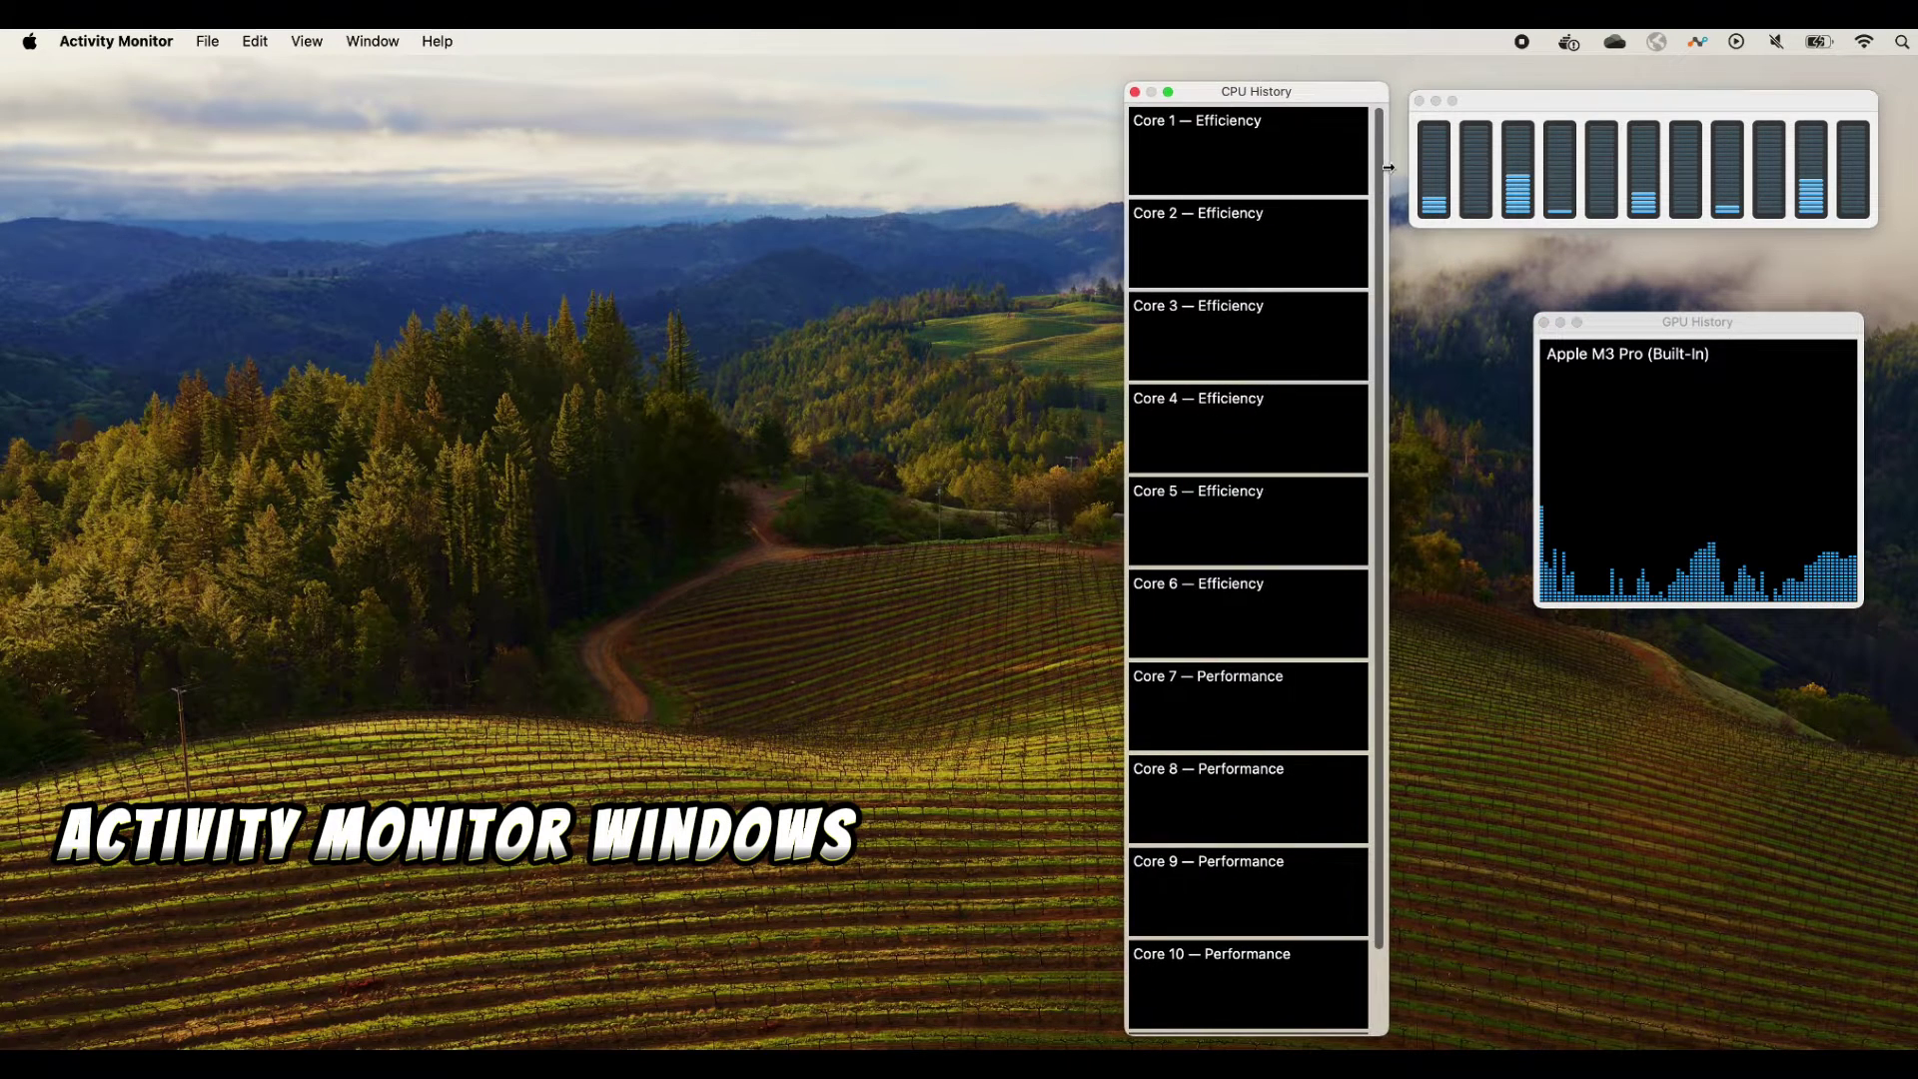
pyautogui.moveTo(1384, 175); pyautogui.dragTo(1257, 158)
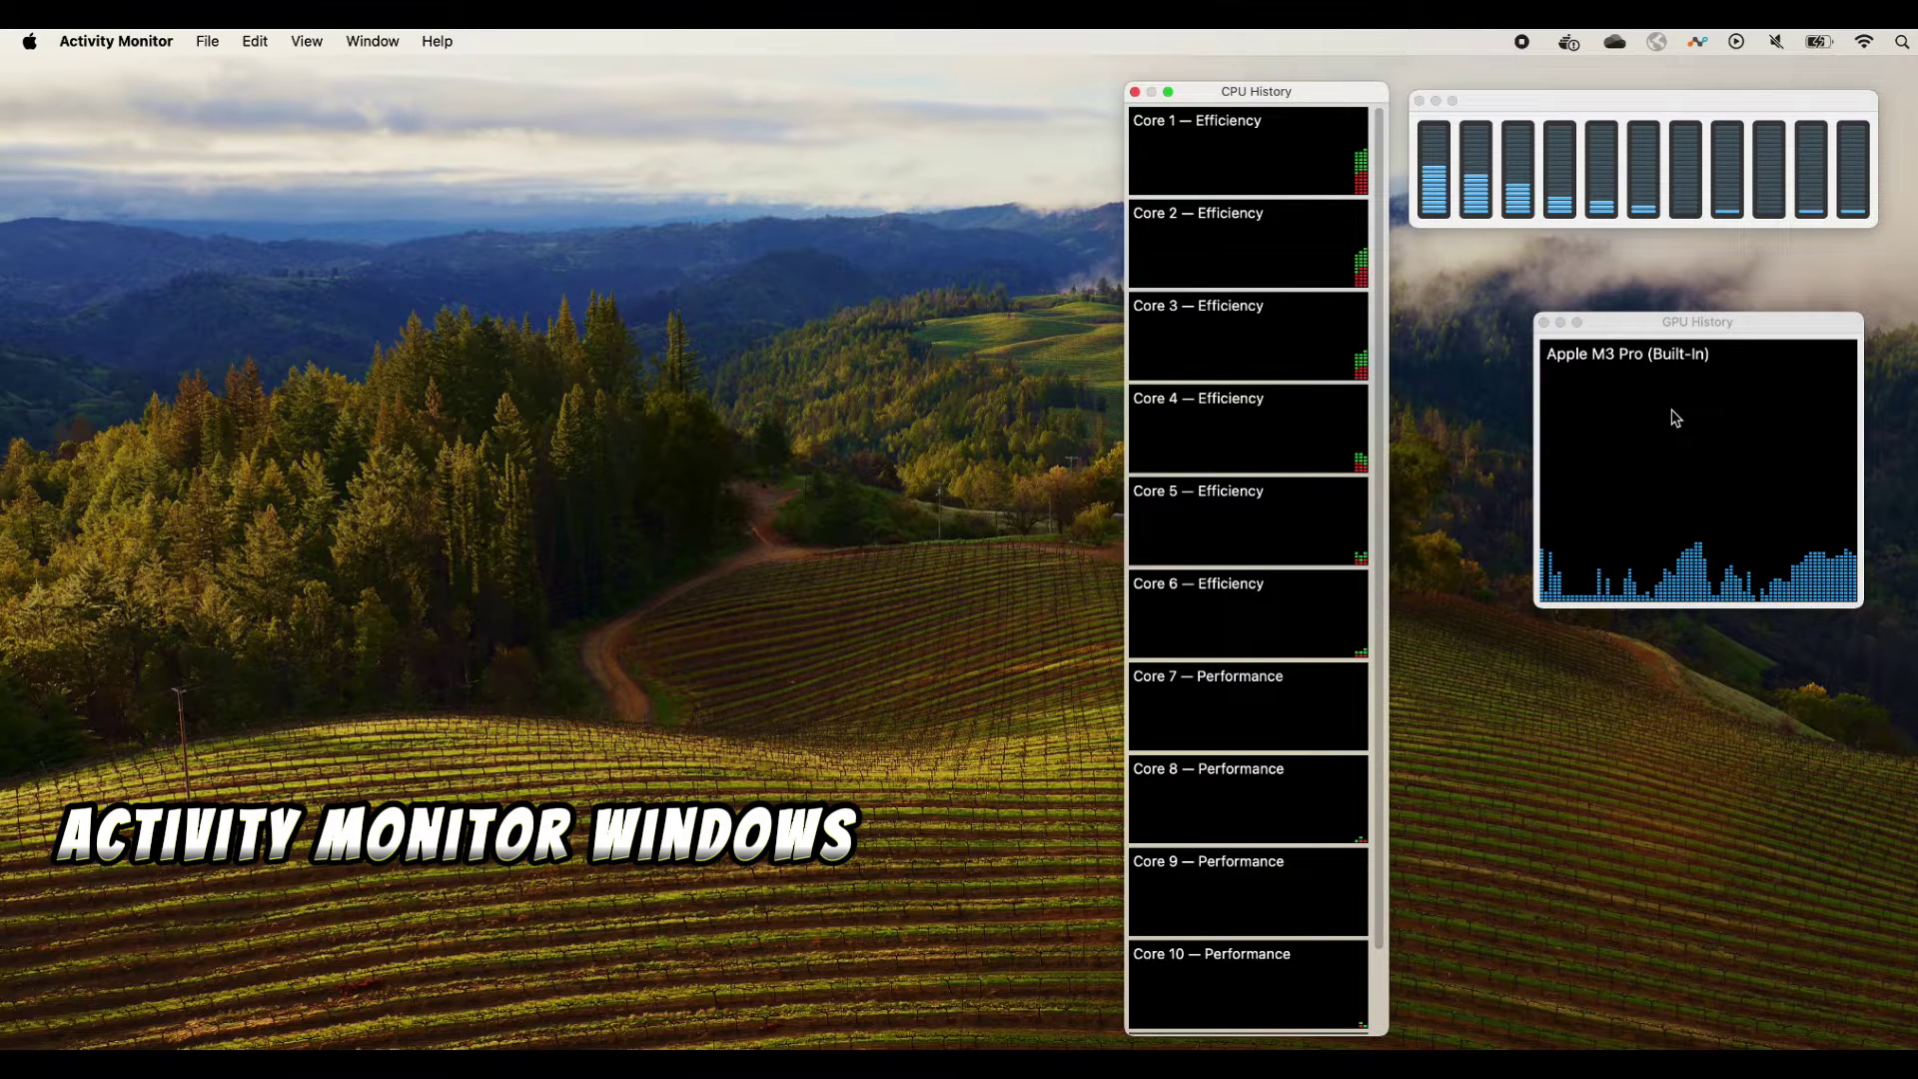
pyautogui.click(1134, 91)
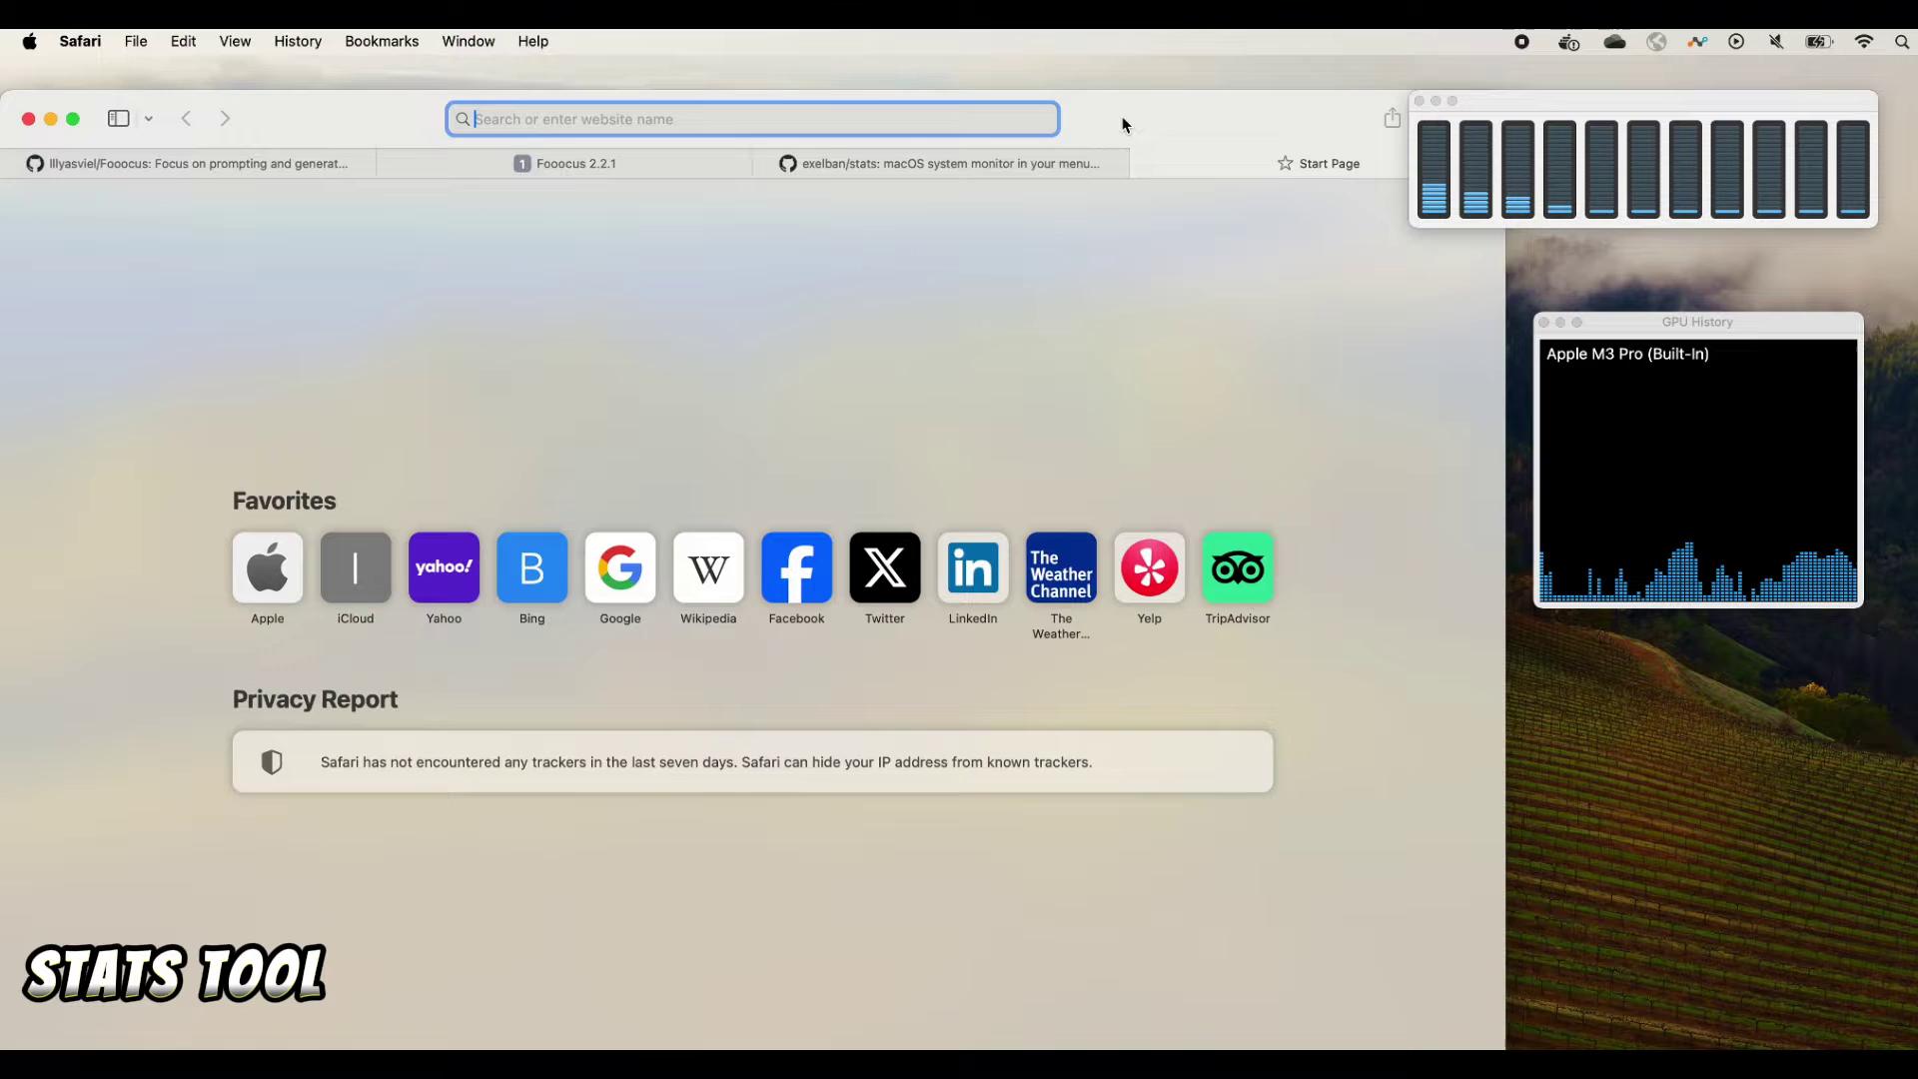
# Switch to the exelban/stats repository tab and scroll through its file list and README
pyautogui.moveTo(1123, 115)
pyautogui.mouseDown()
pyautogui.moveTo(1154, 98)
pyautogui.moveTo(1132, 95)
pyautogui.mouseUp()
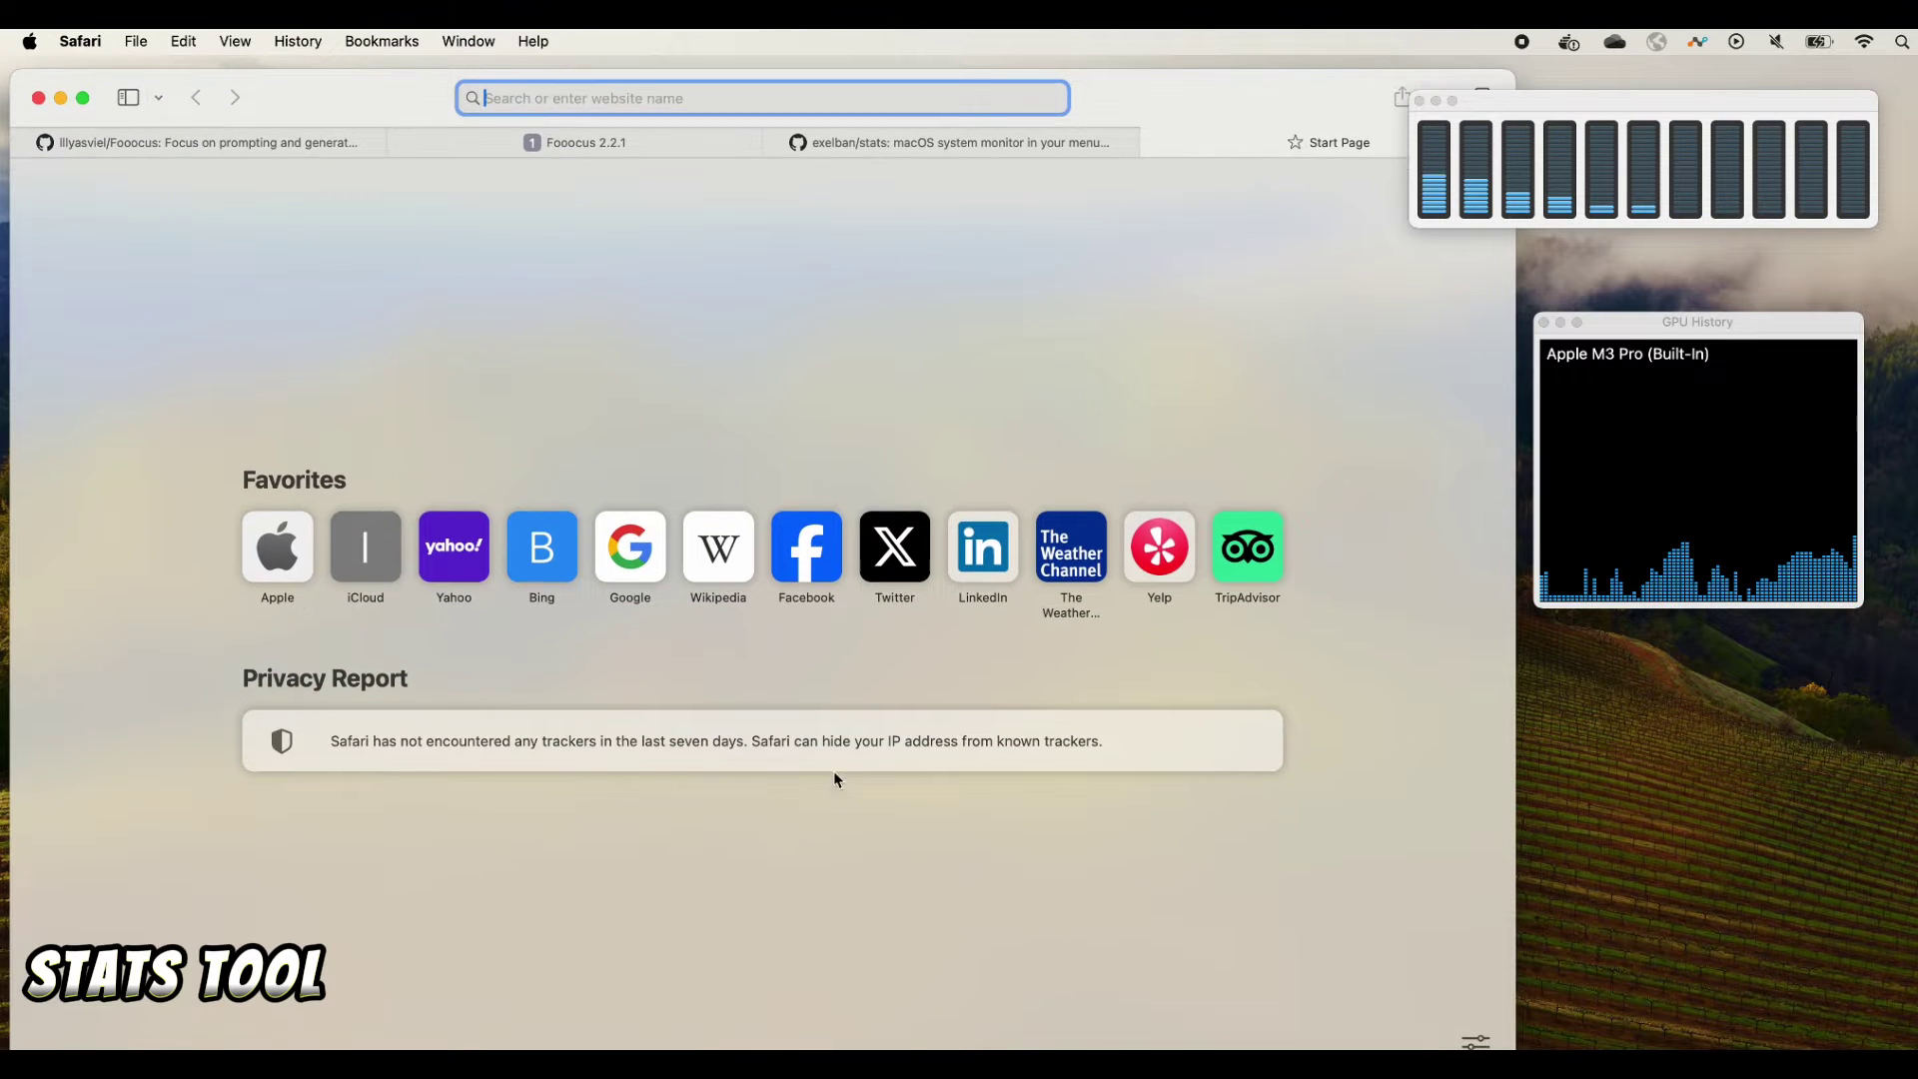
pyautogui.click(908, 150)
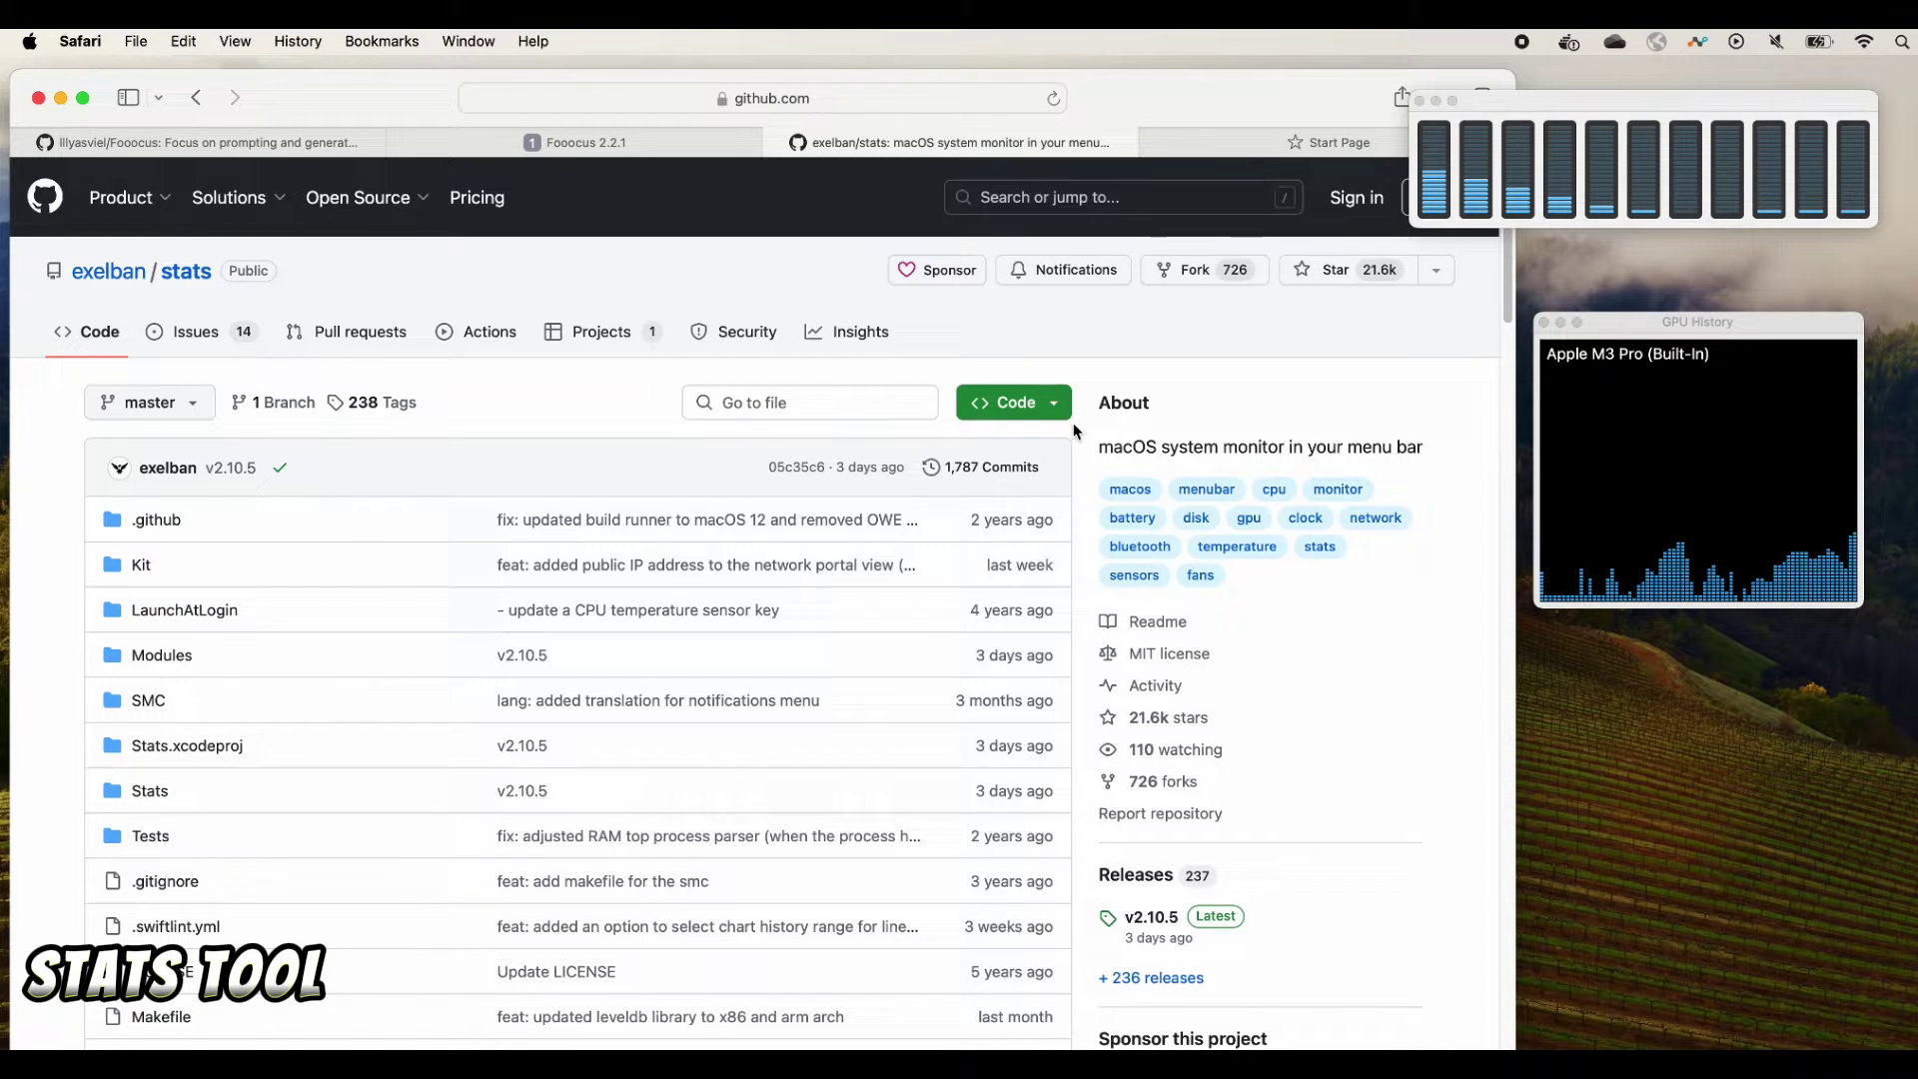
pyautogui.scroll(-1, 1058, 518)
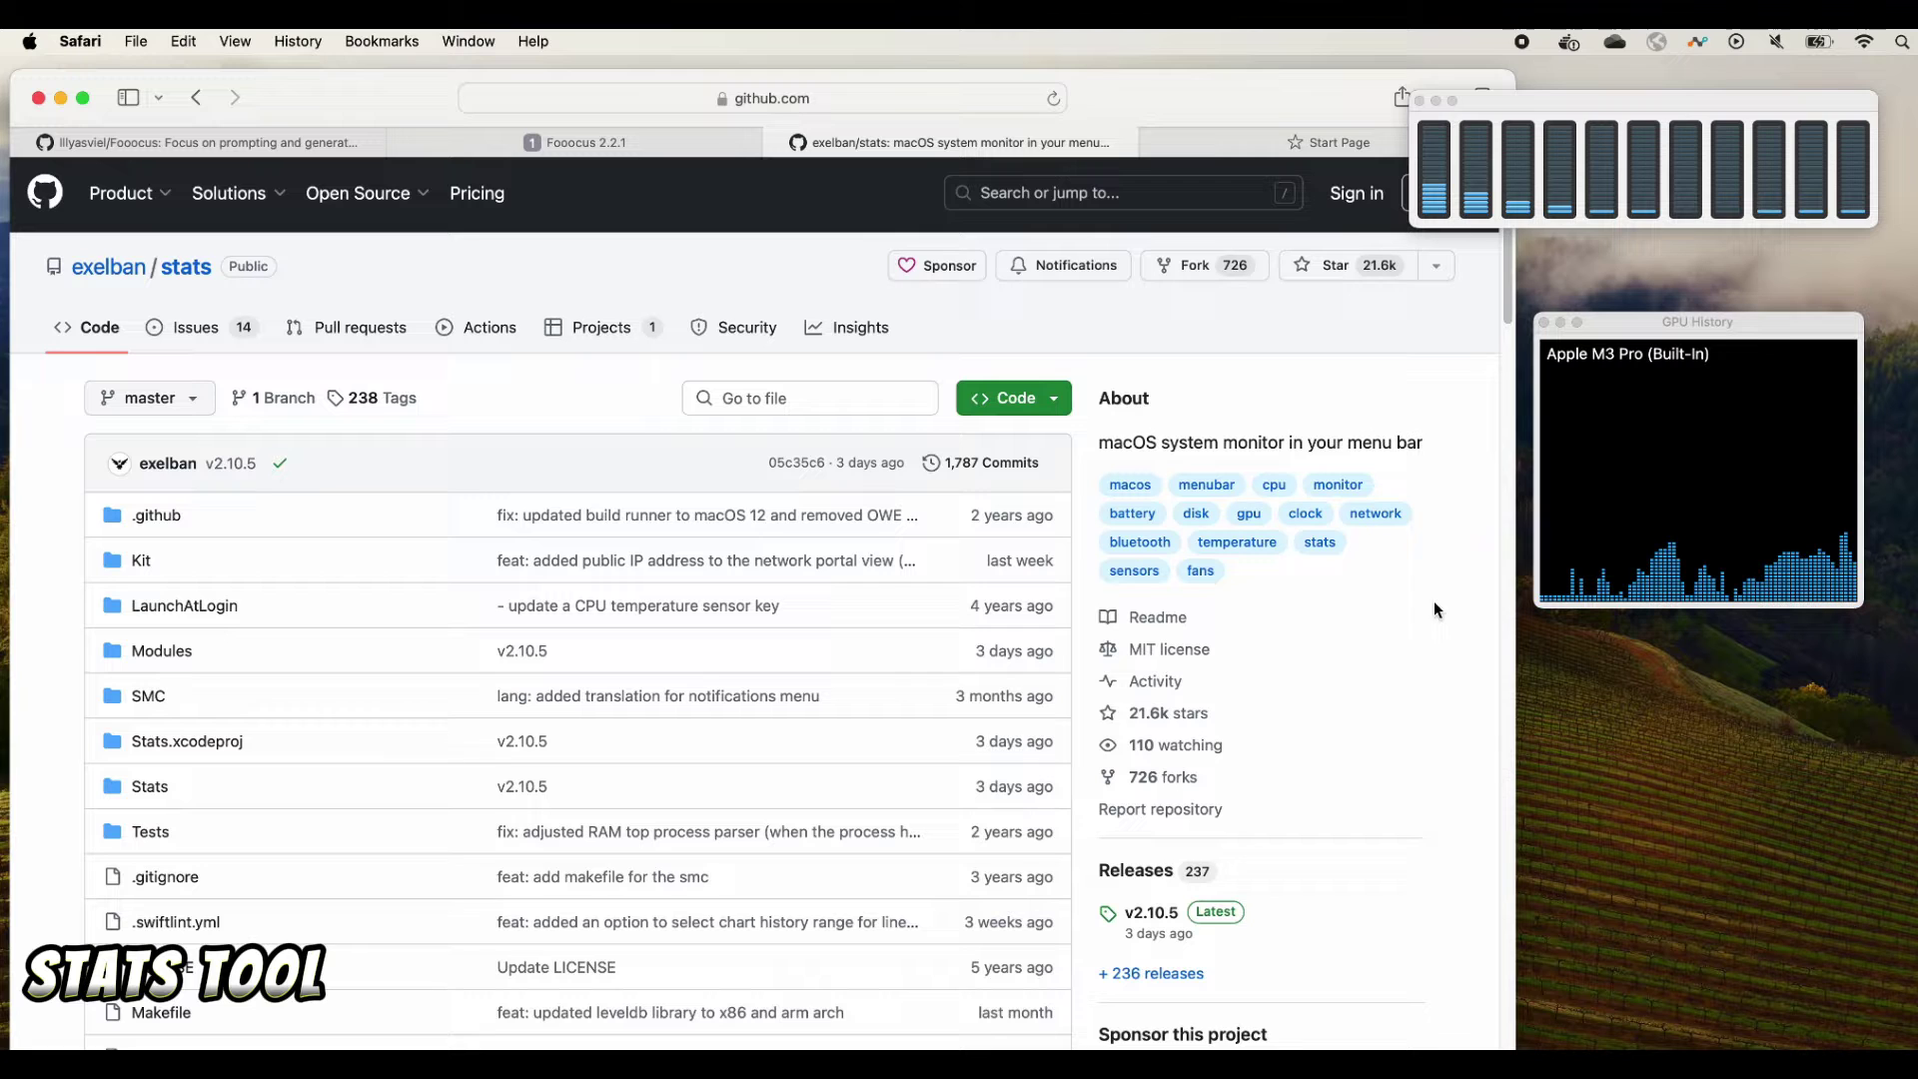
pyautogui.scroll(-3, 1415, 640)
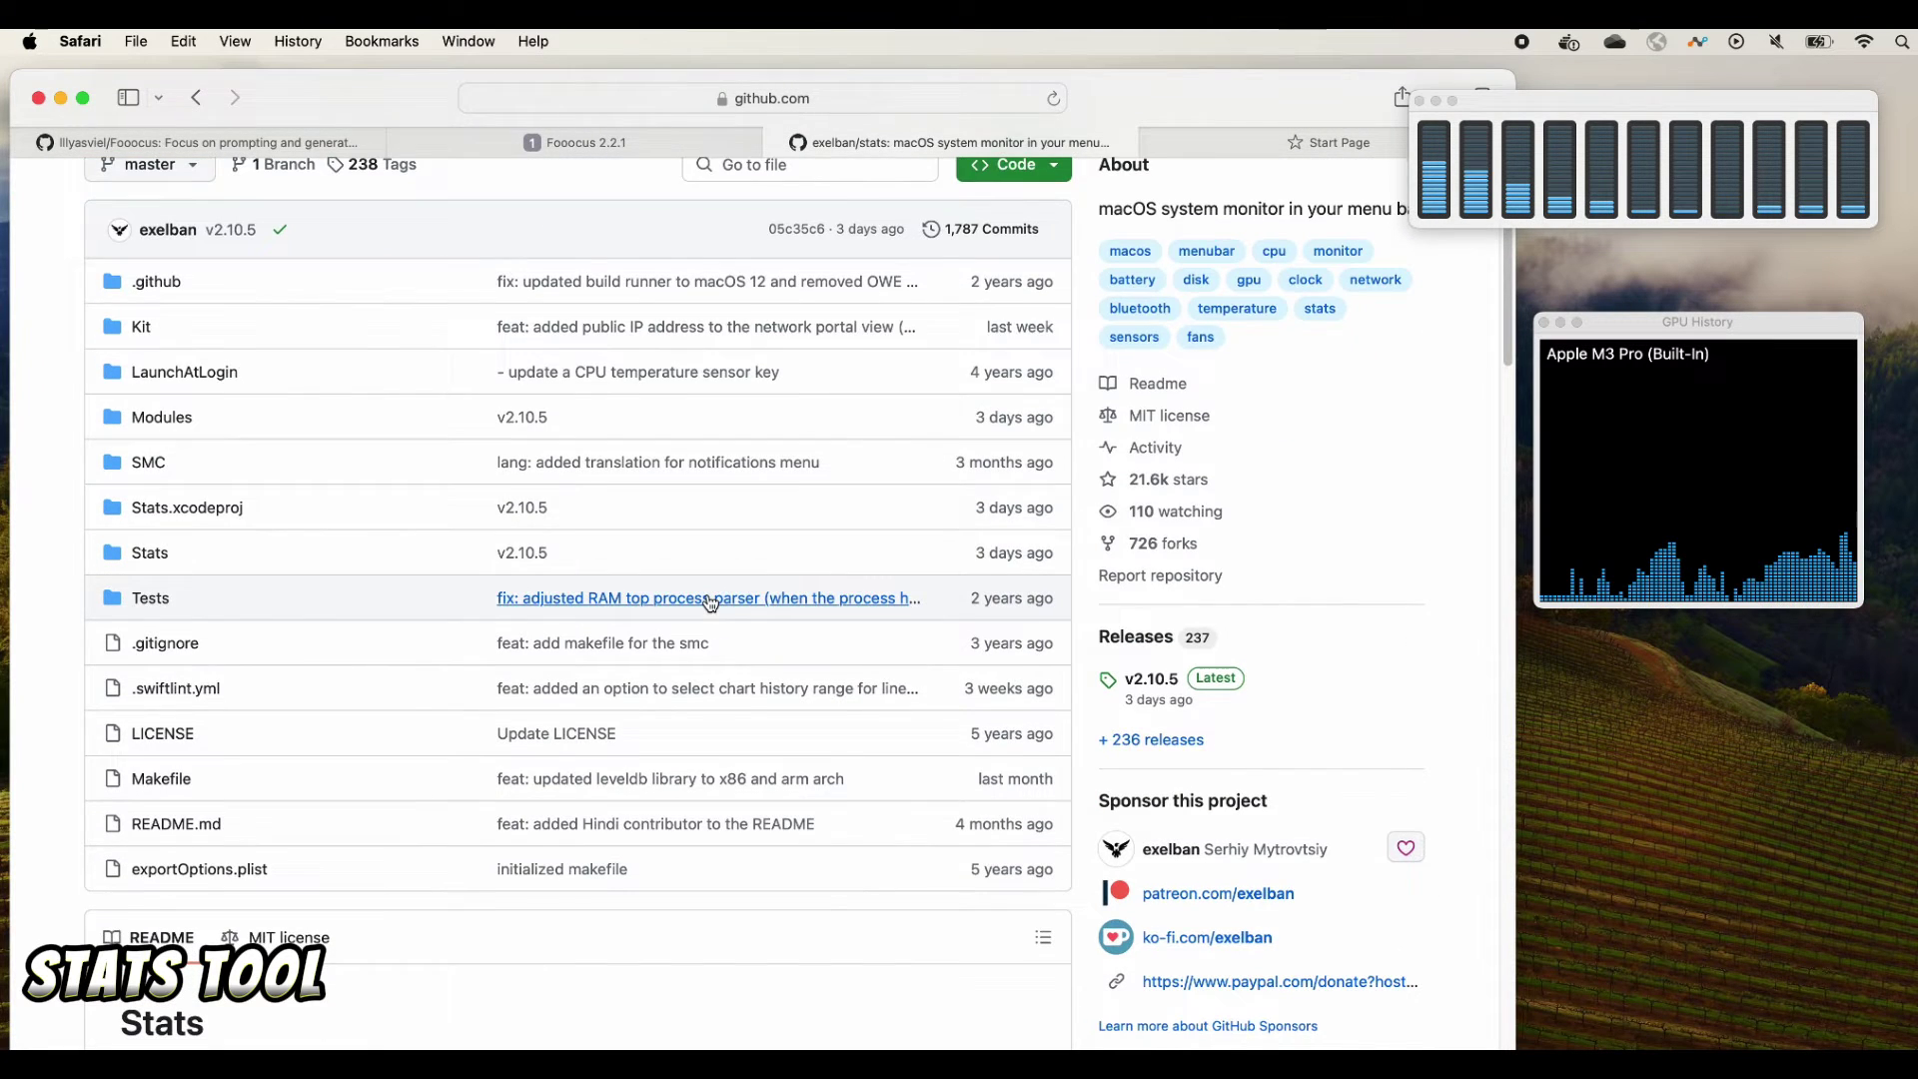
pyautogui.scroll(3, 709, 600)
pyautogui.scroll(-15, 709, 600)
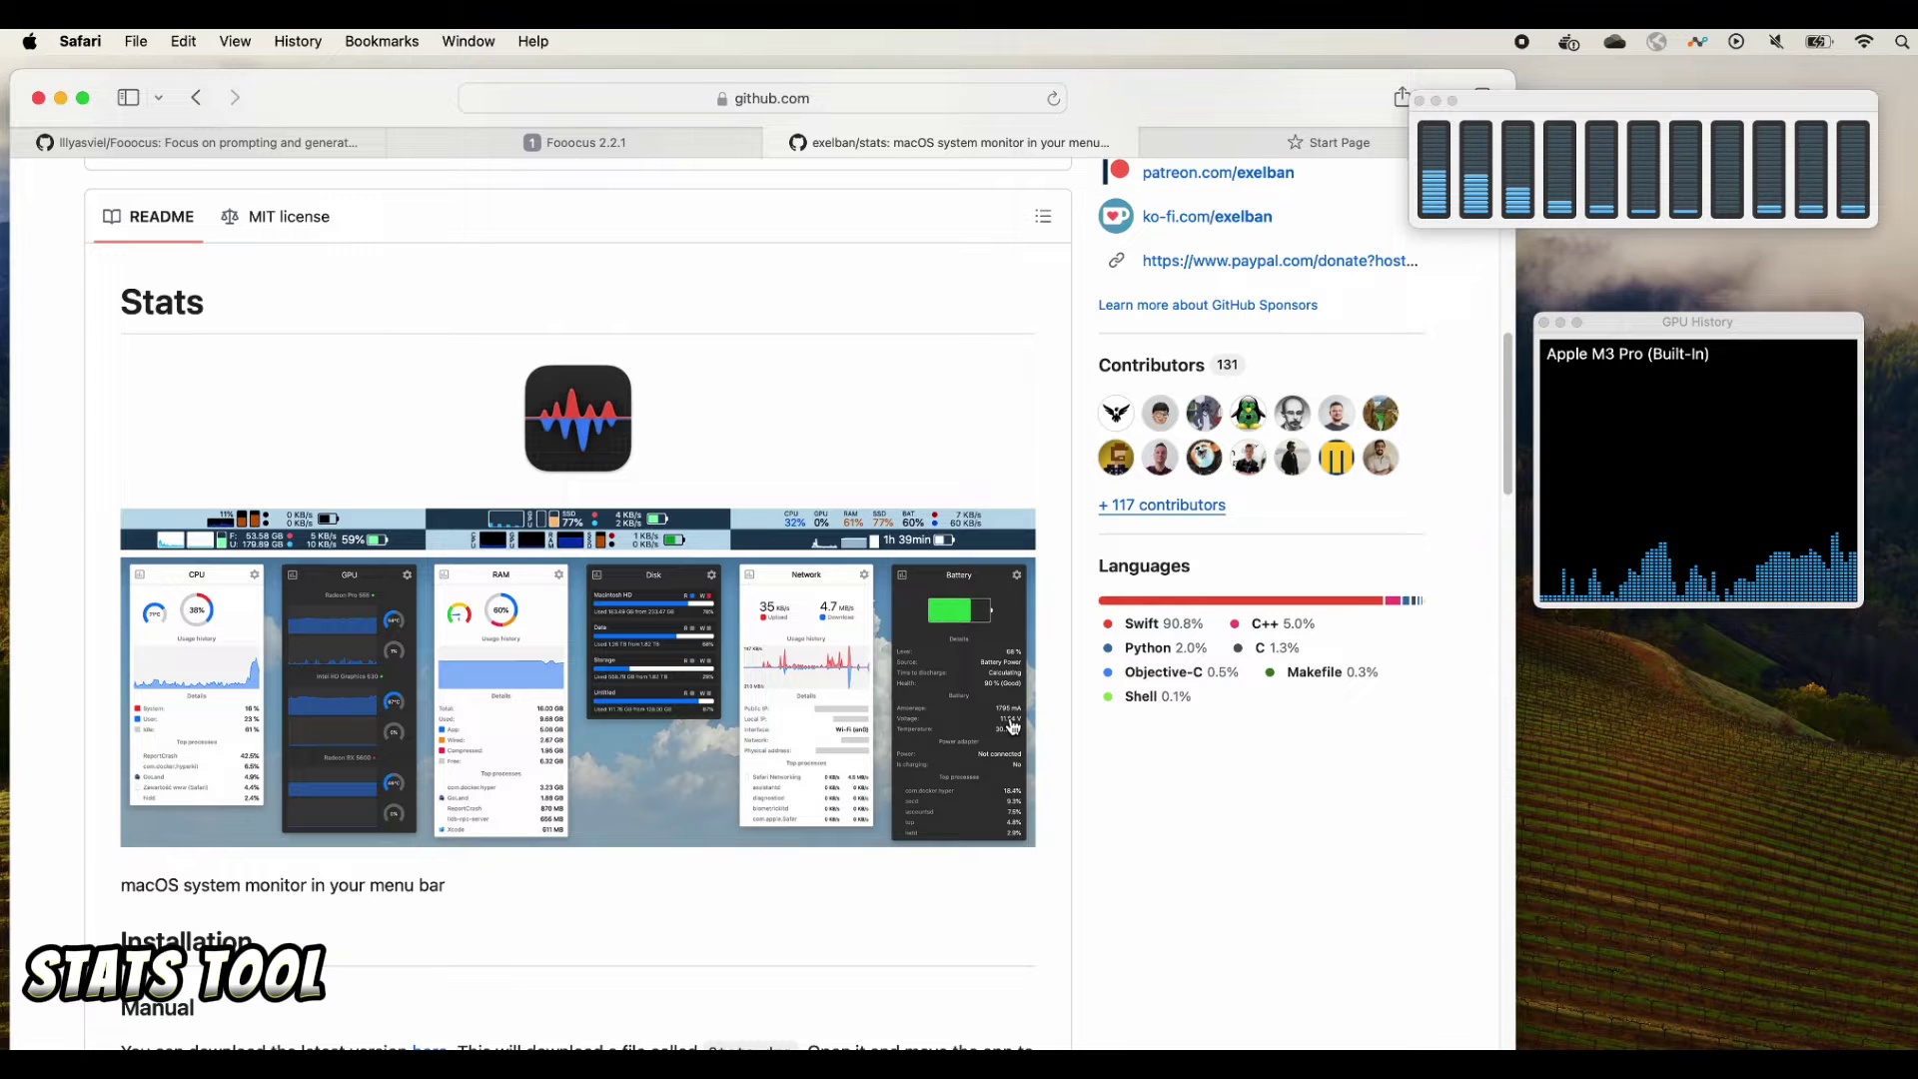
pyautogui.scroll(10, 1010, 719)
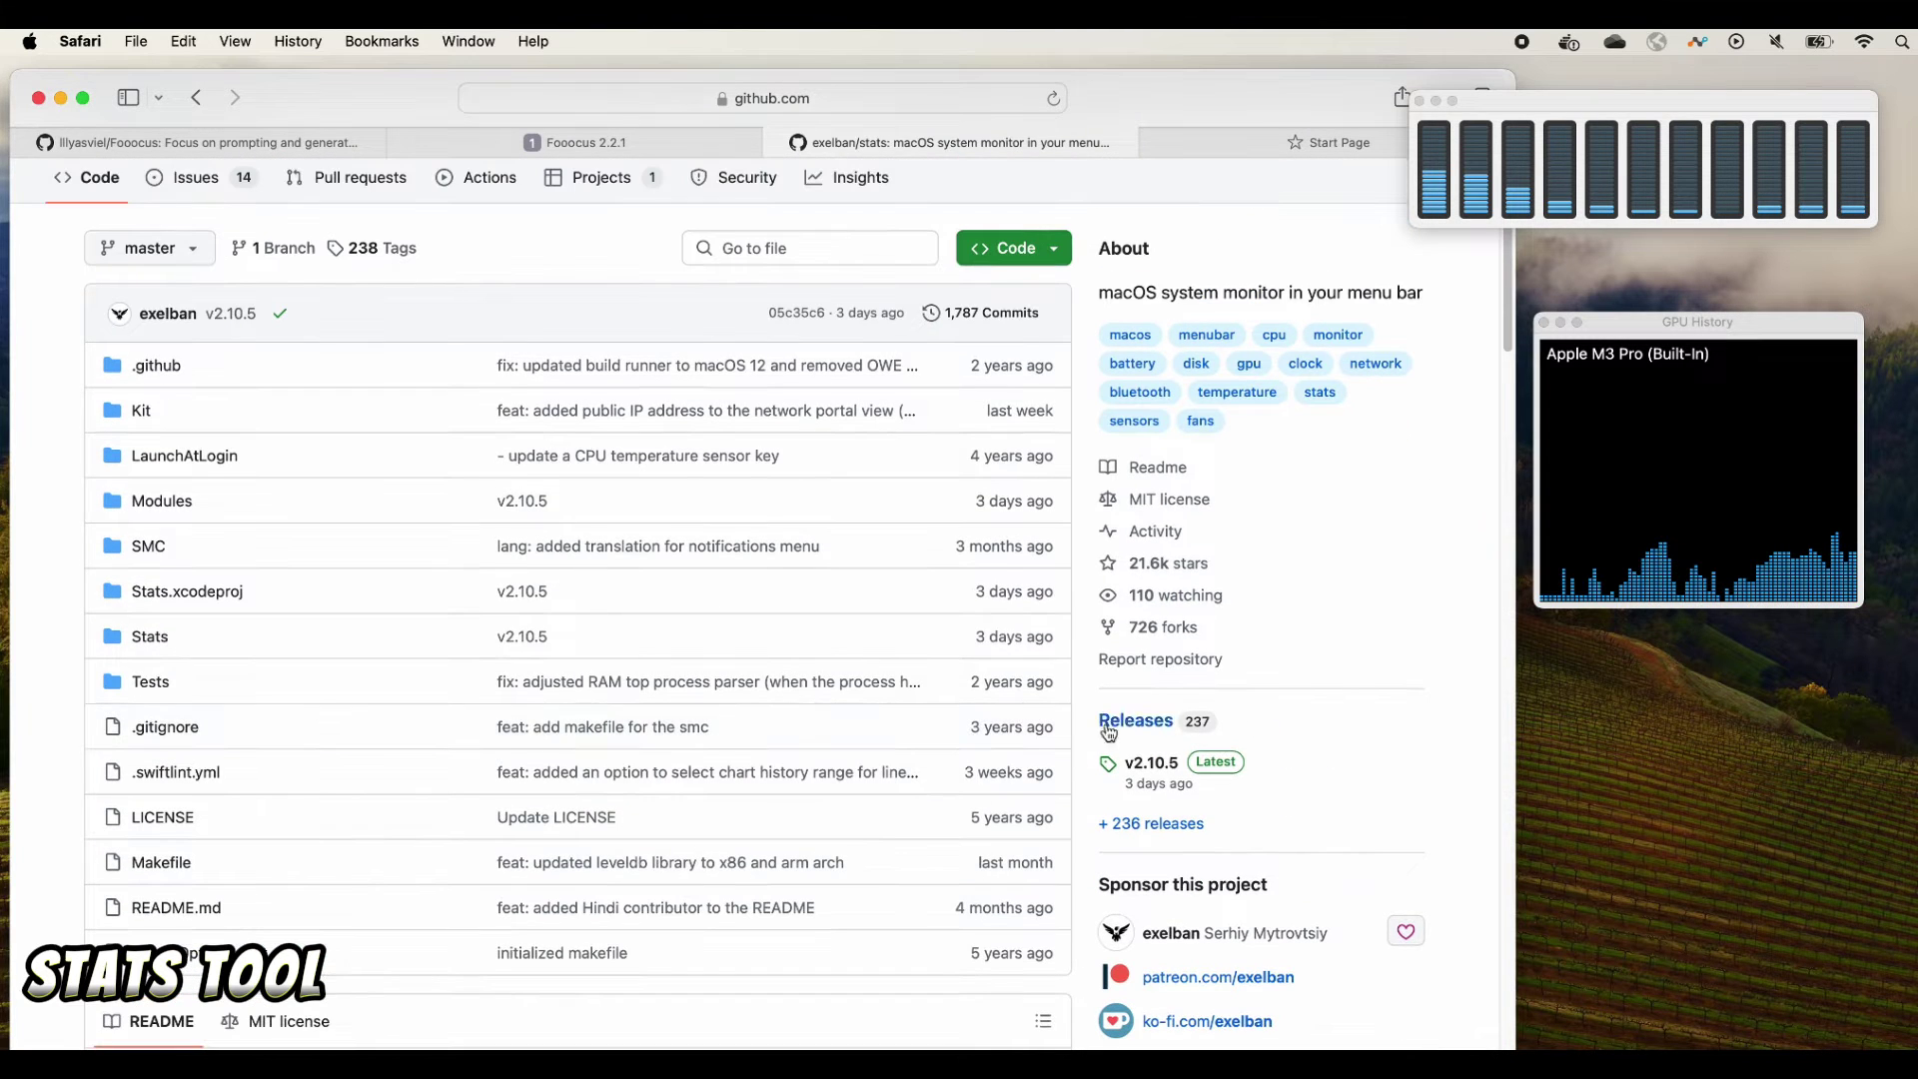
pyautogui.scroll(3, 1144, 726)
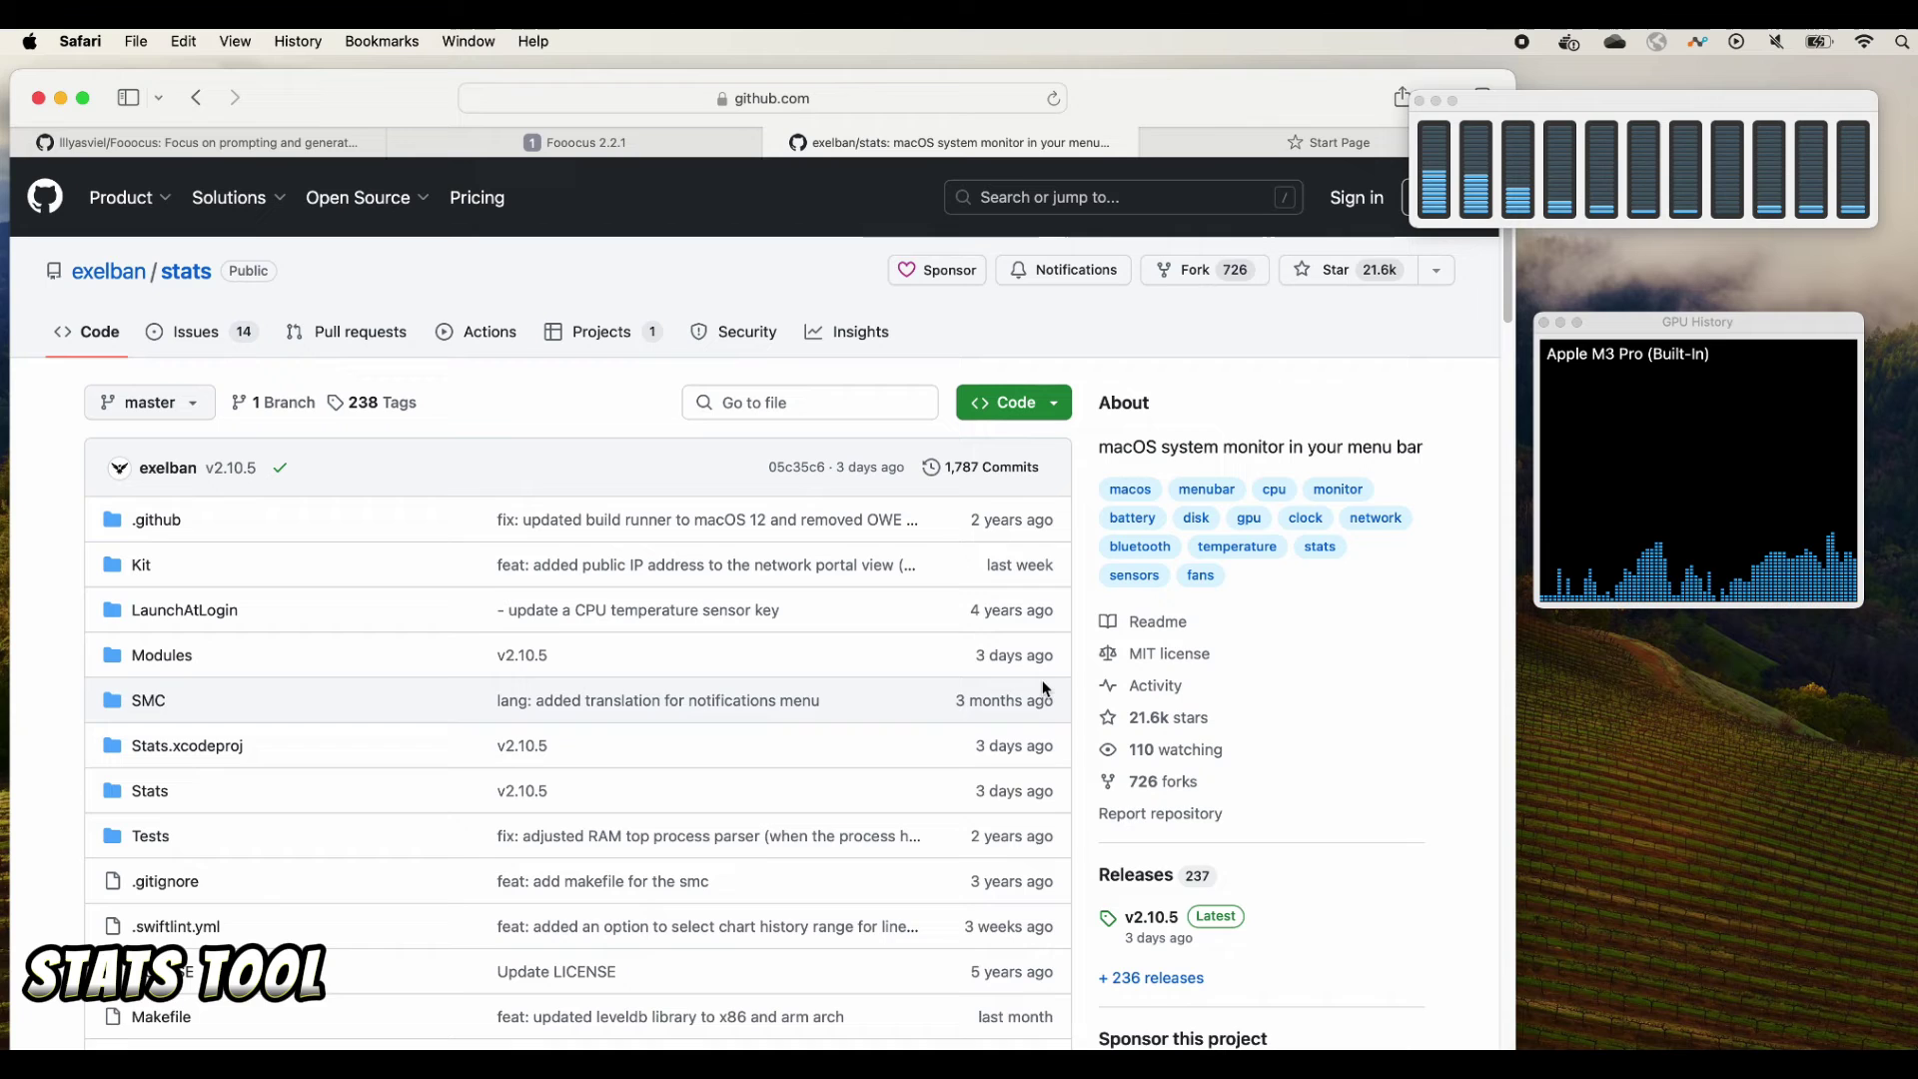
# Download Stats.dmg from the v2.10.5 release assets, allow github.com downloads, and minimize Safari
pyautogui.click(1136, 875)
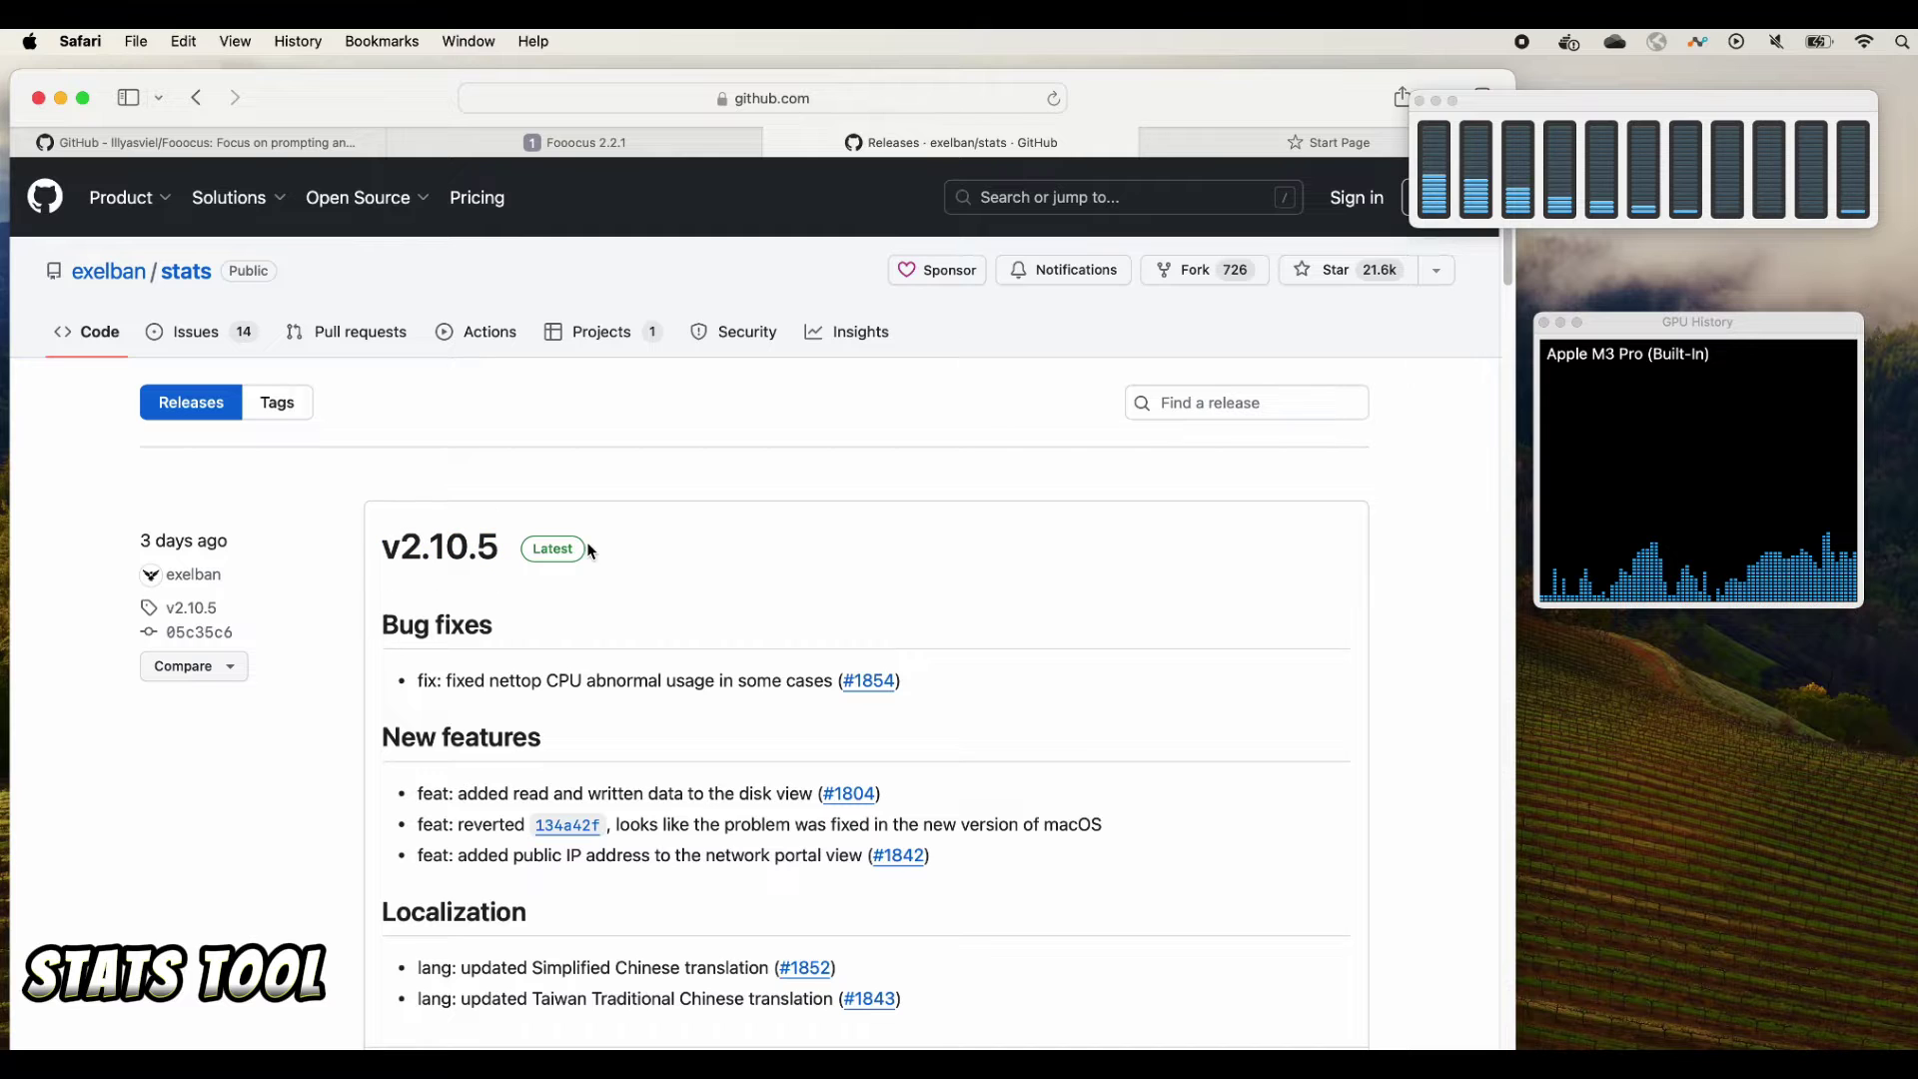
pyautogui.scroll(-5, 587, 548)
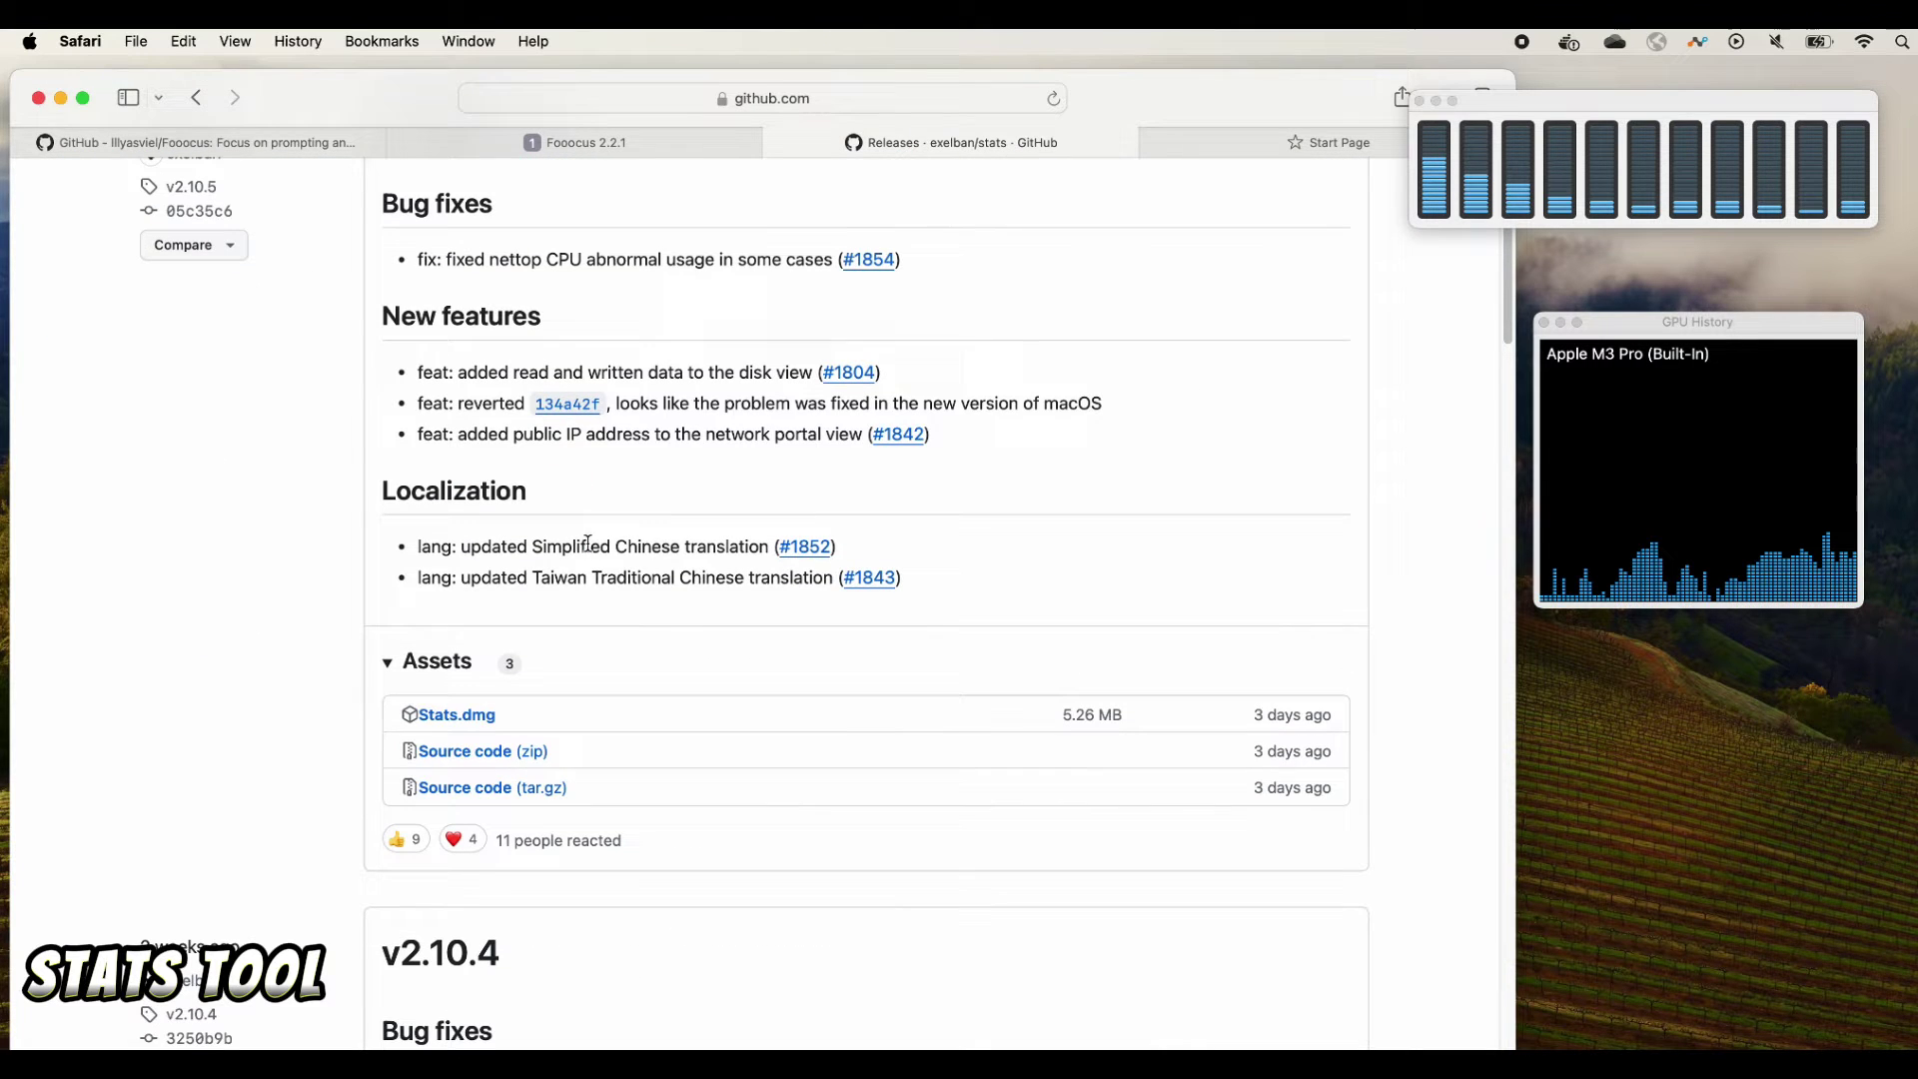
pyautogui.click(462, 717)
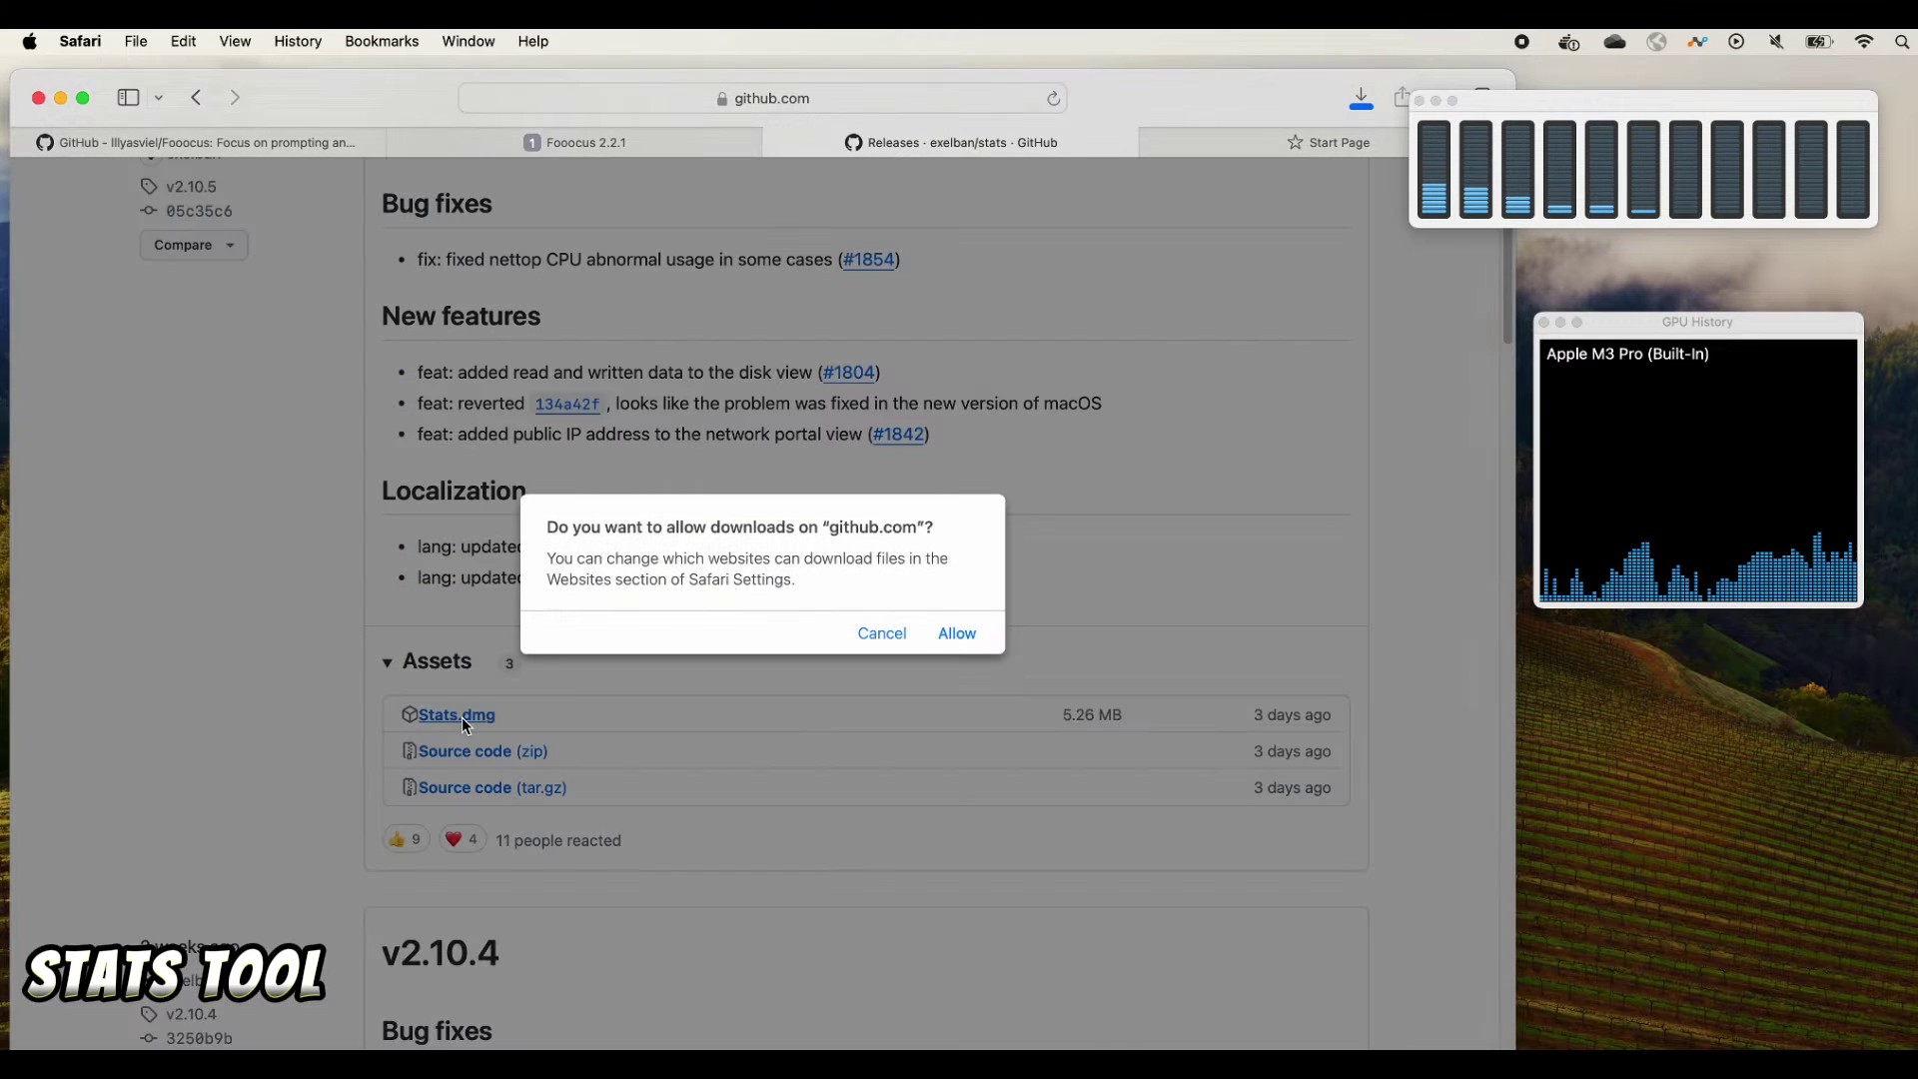
pyautogui.click(958, 633)
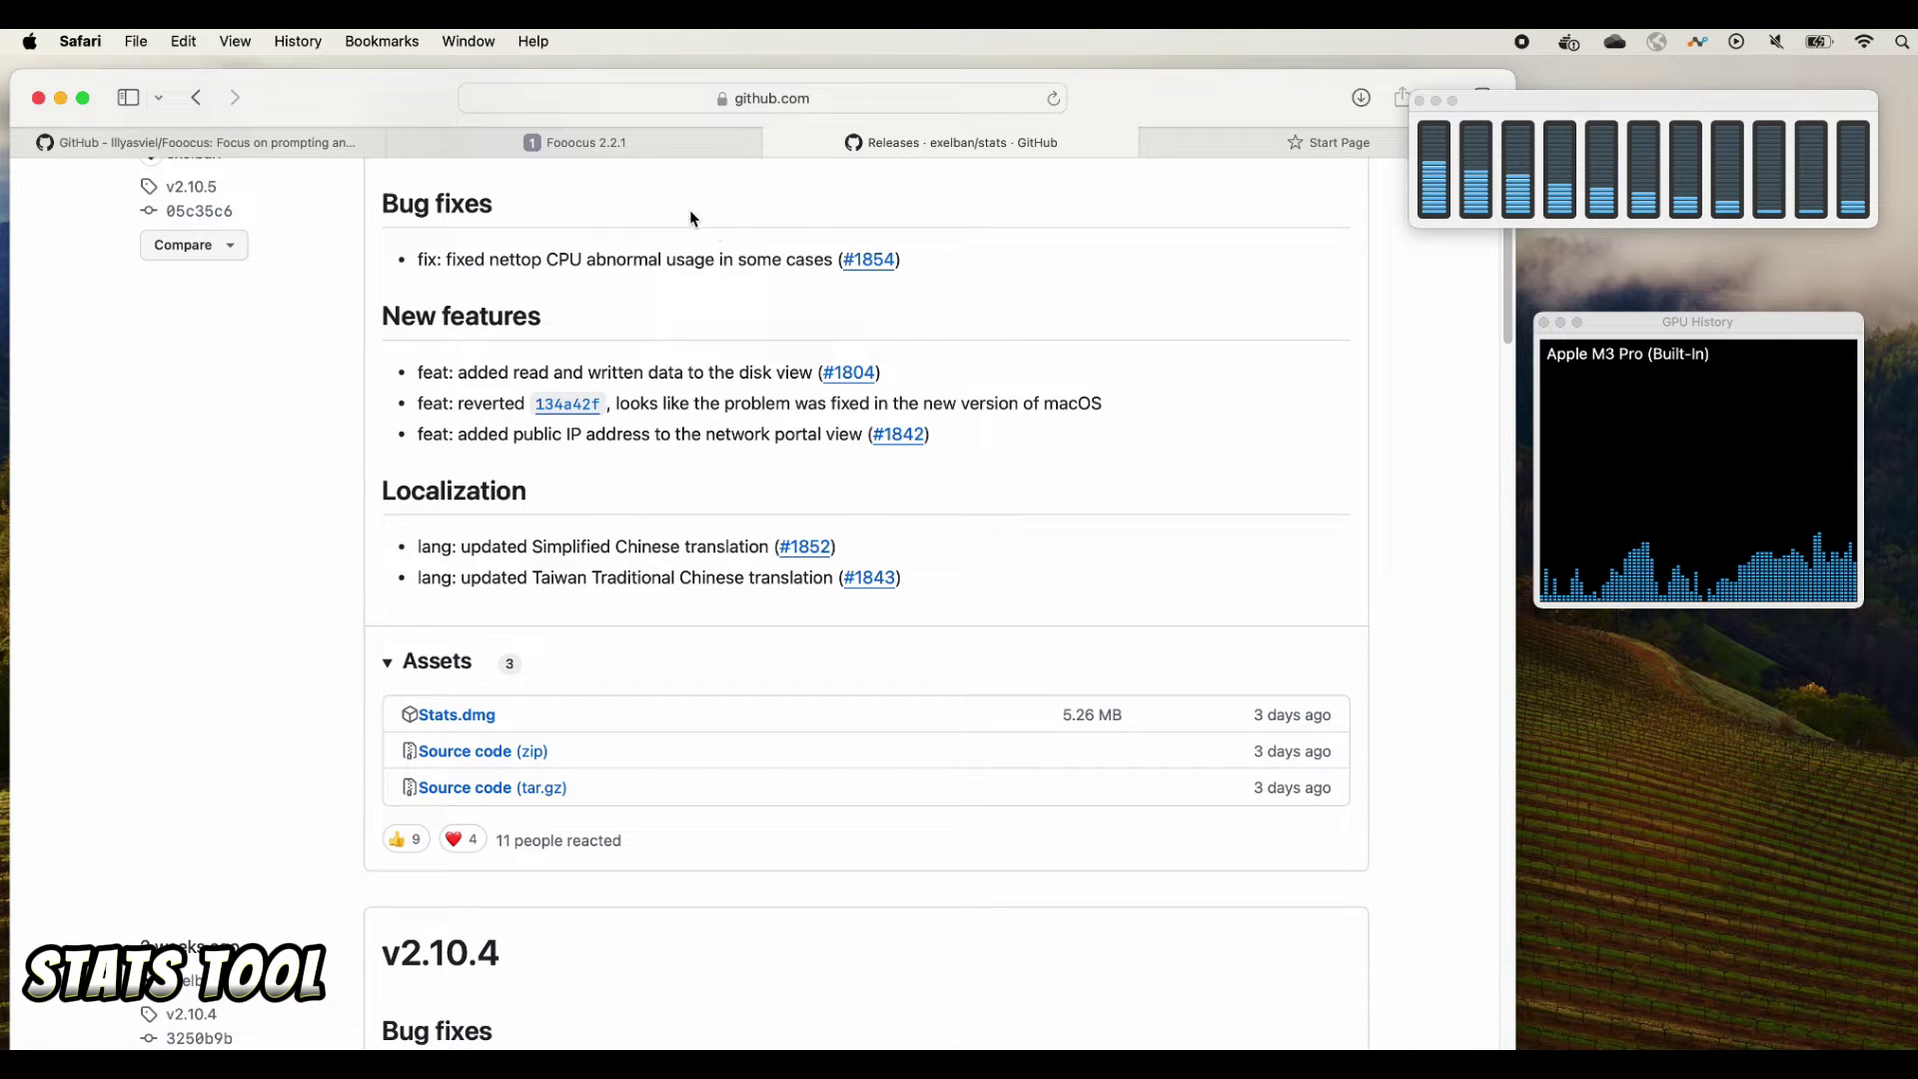
pyautogui.click(60, 98)
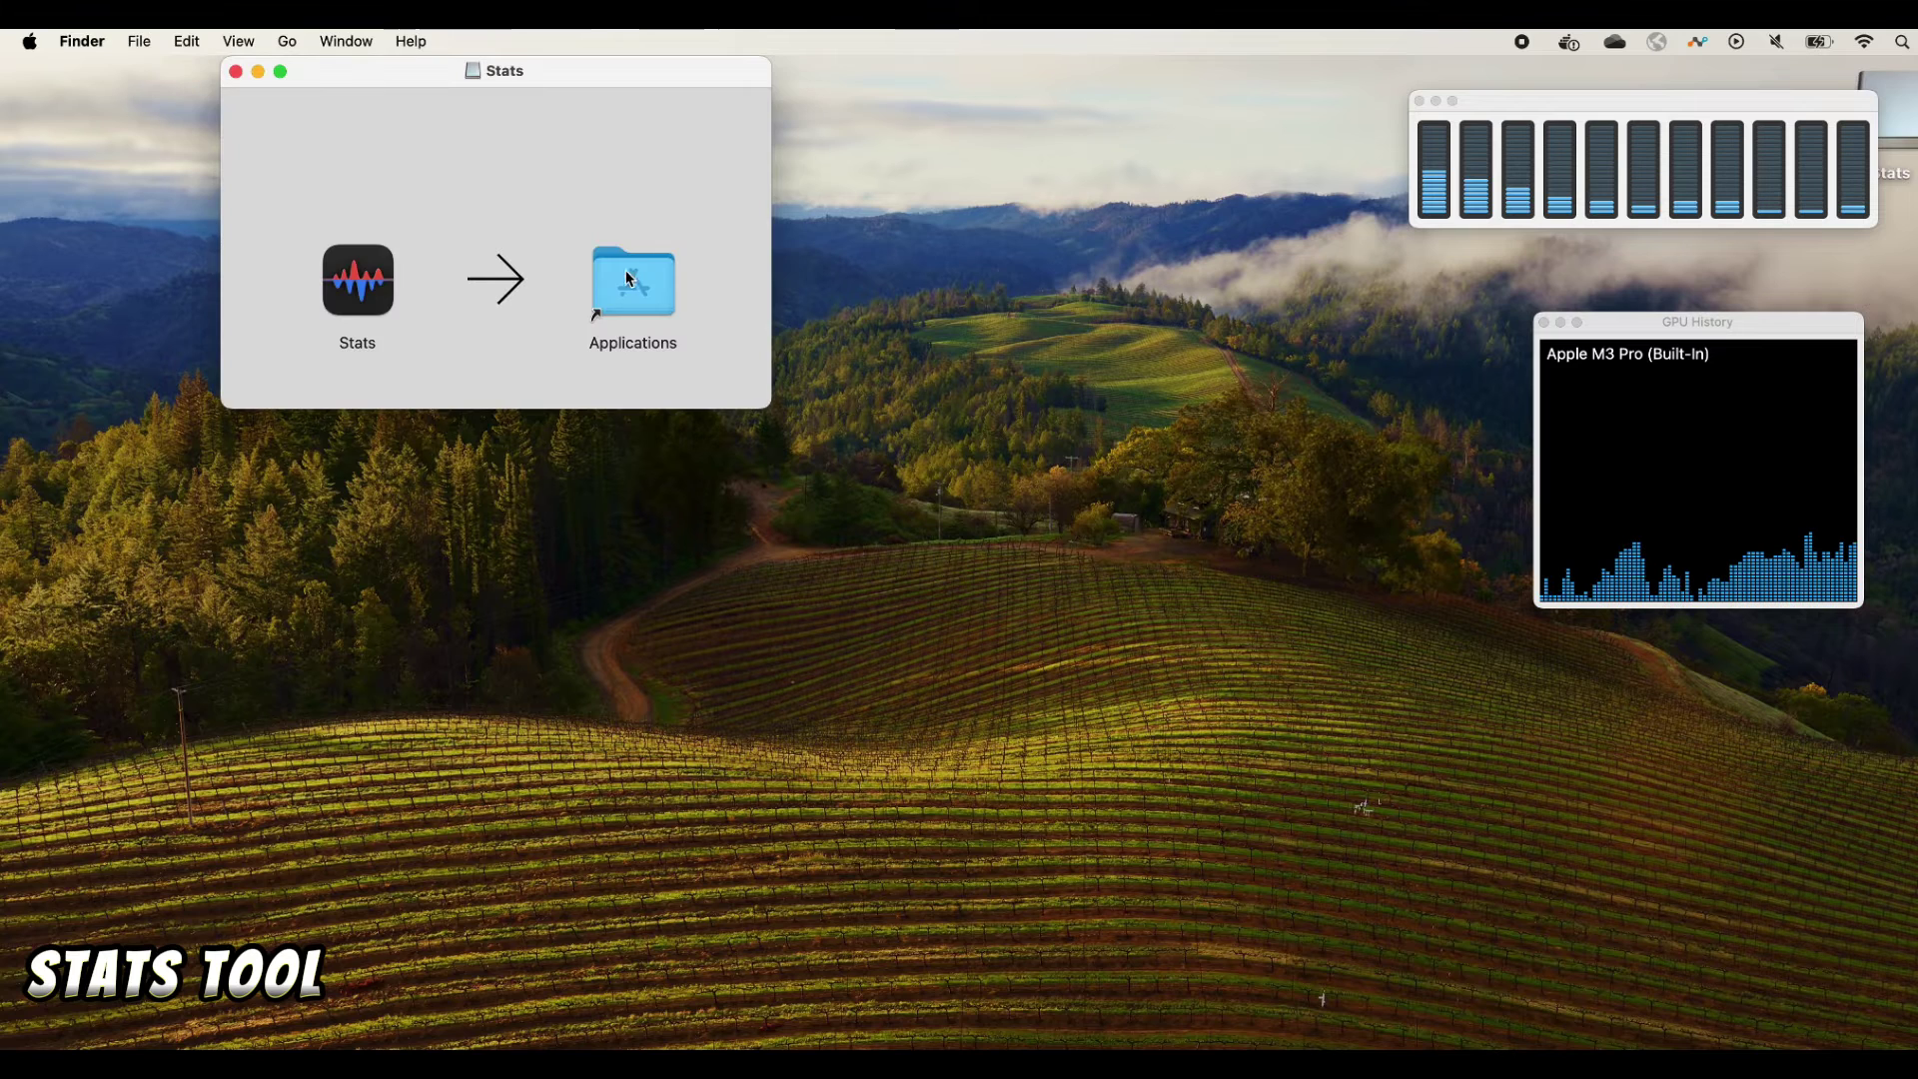
# Copy Stats from the disk image into Applications, then launch it from Launchpad
pyautogui.moveTo(437, 83); pyautogui.dragTo(533, 220)
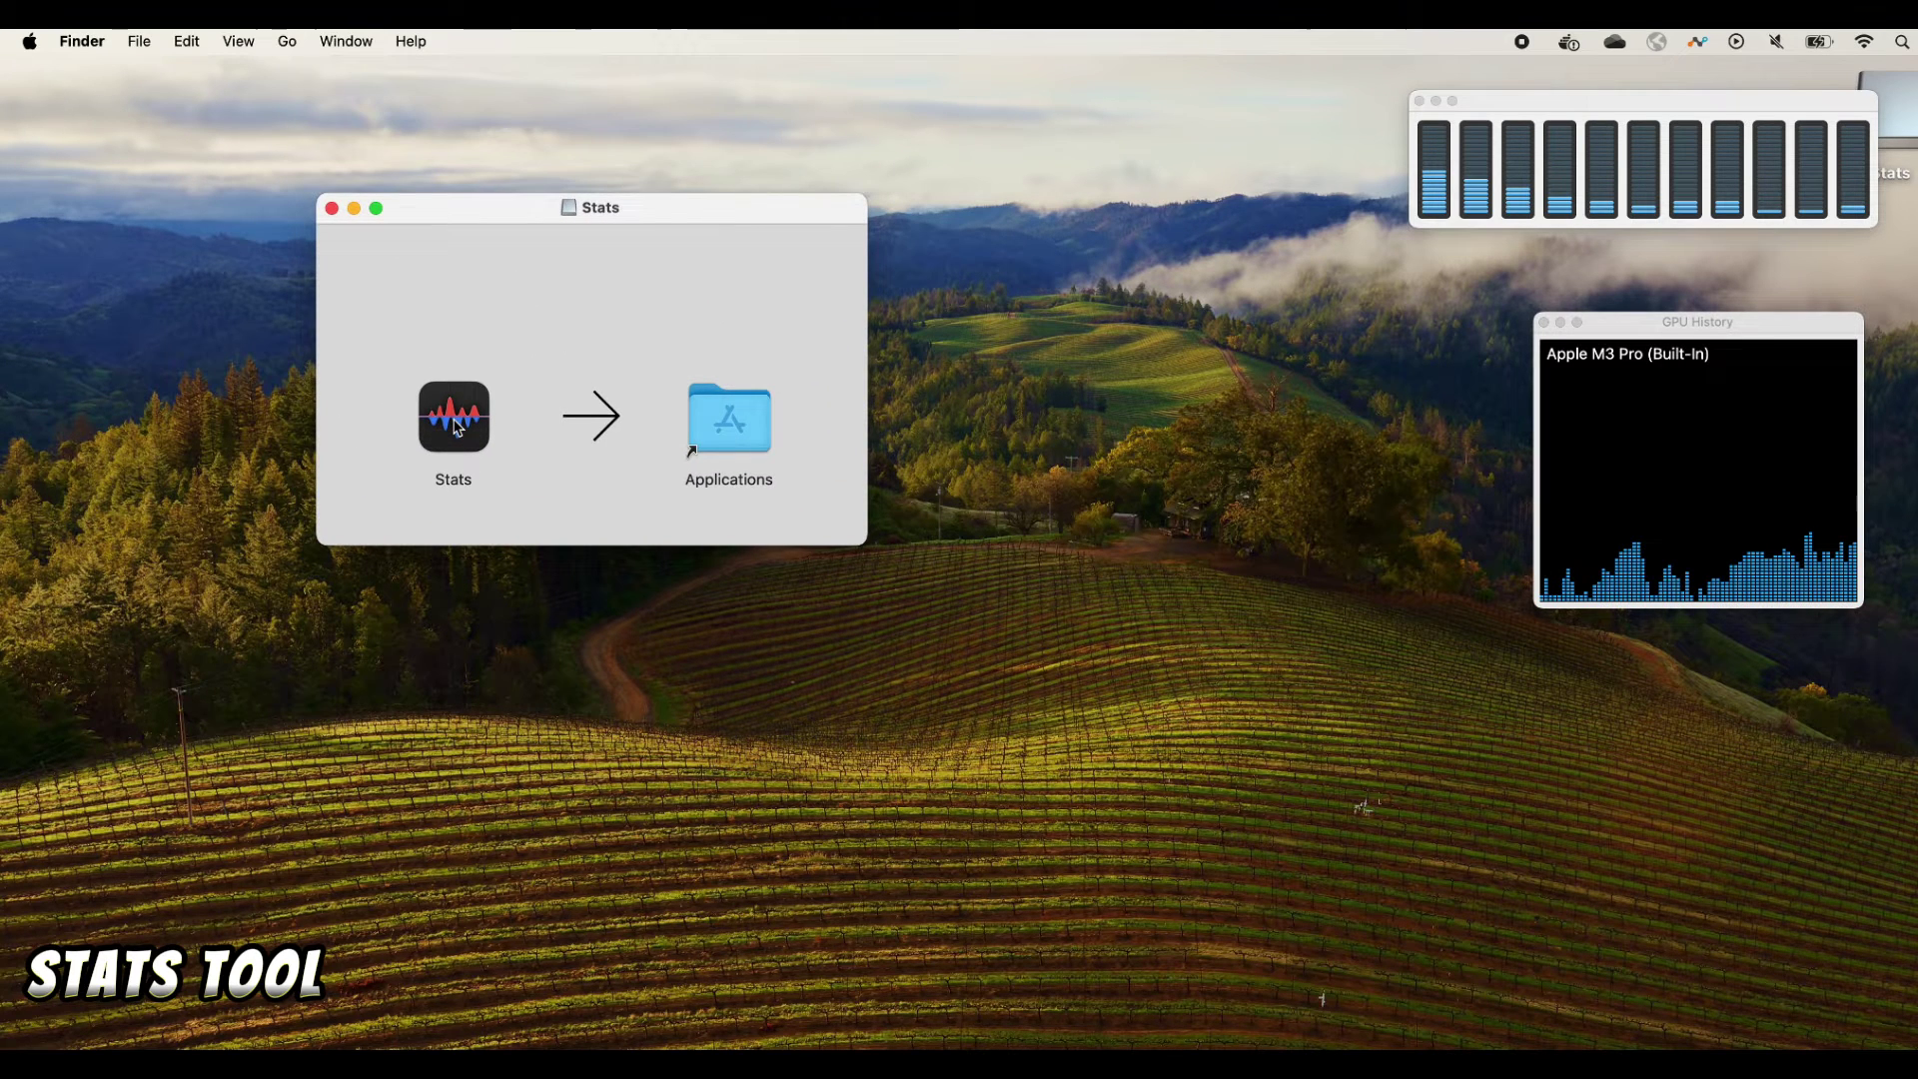
pyautogui.moveTo(454, 427); pyautogui.dragTo(739, 432)
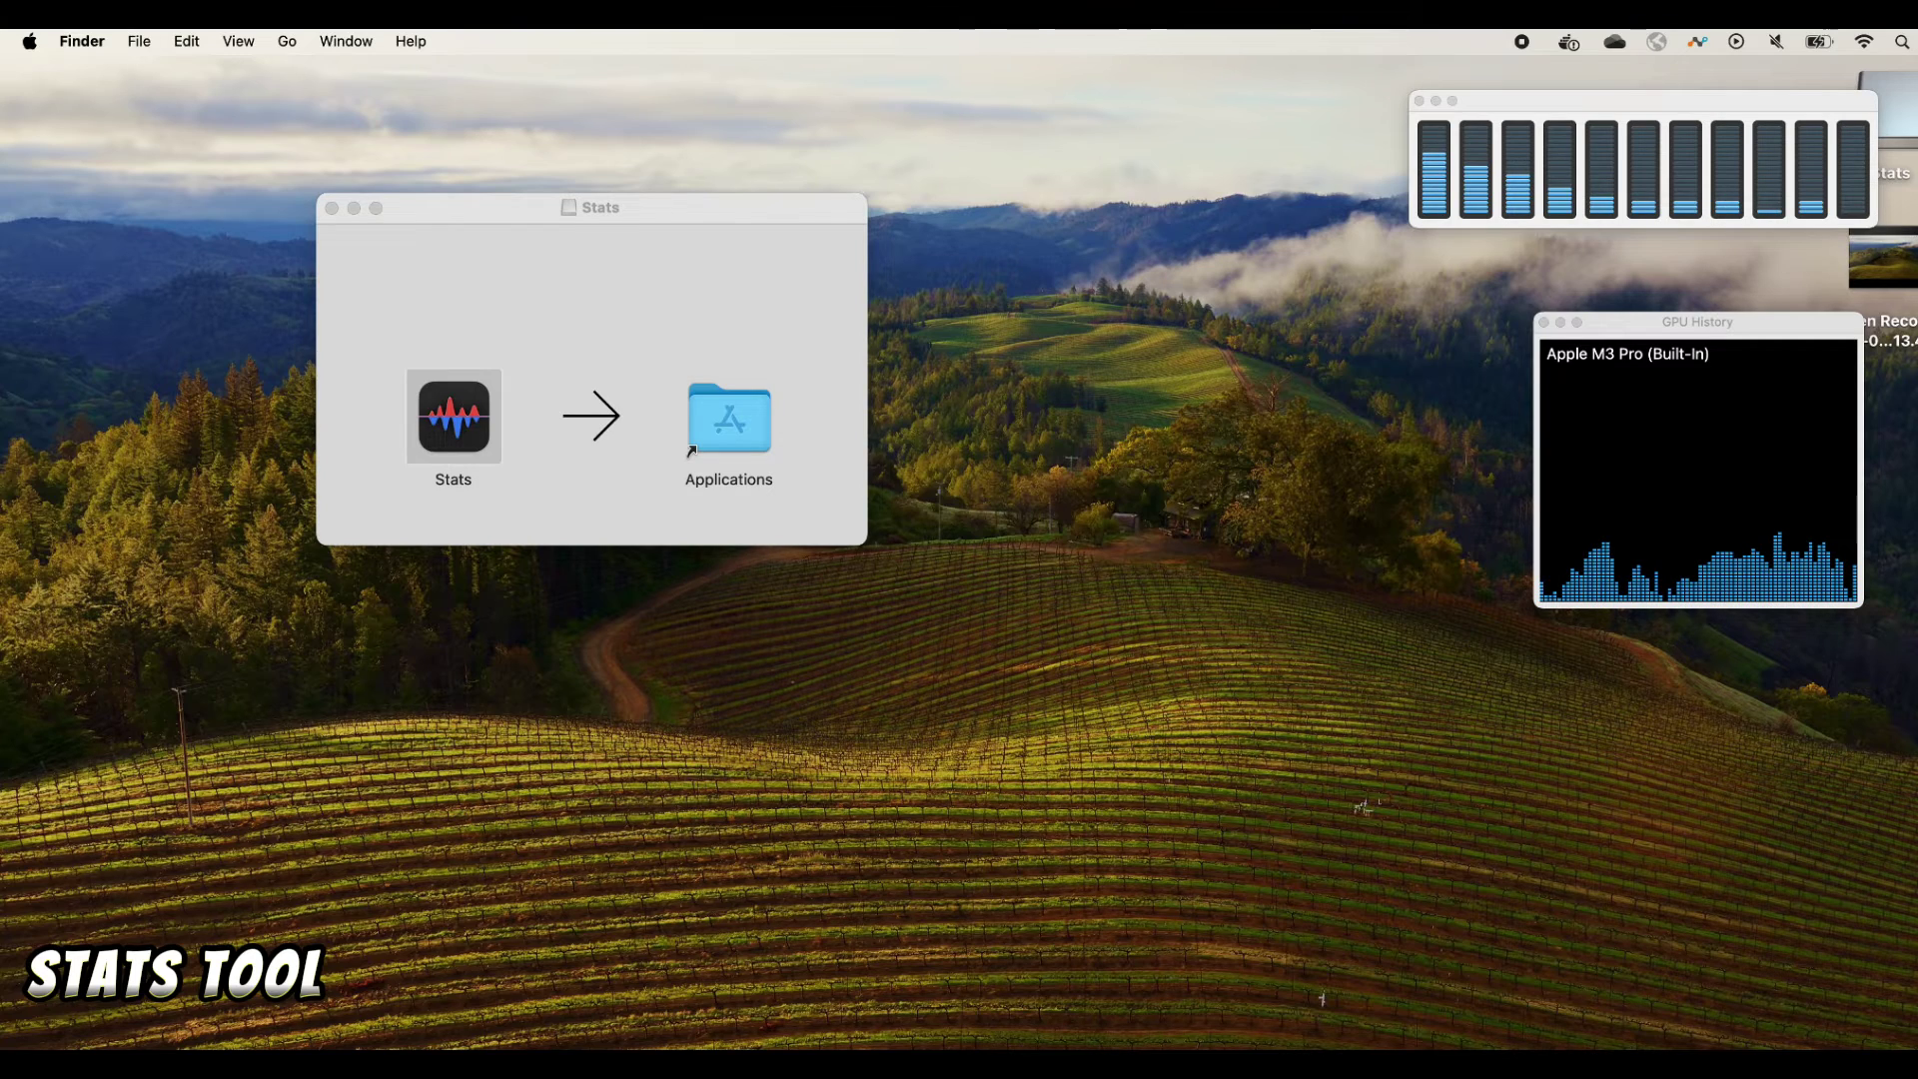
pyautogui.press('F4')
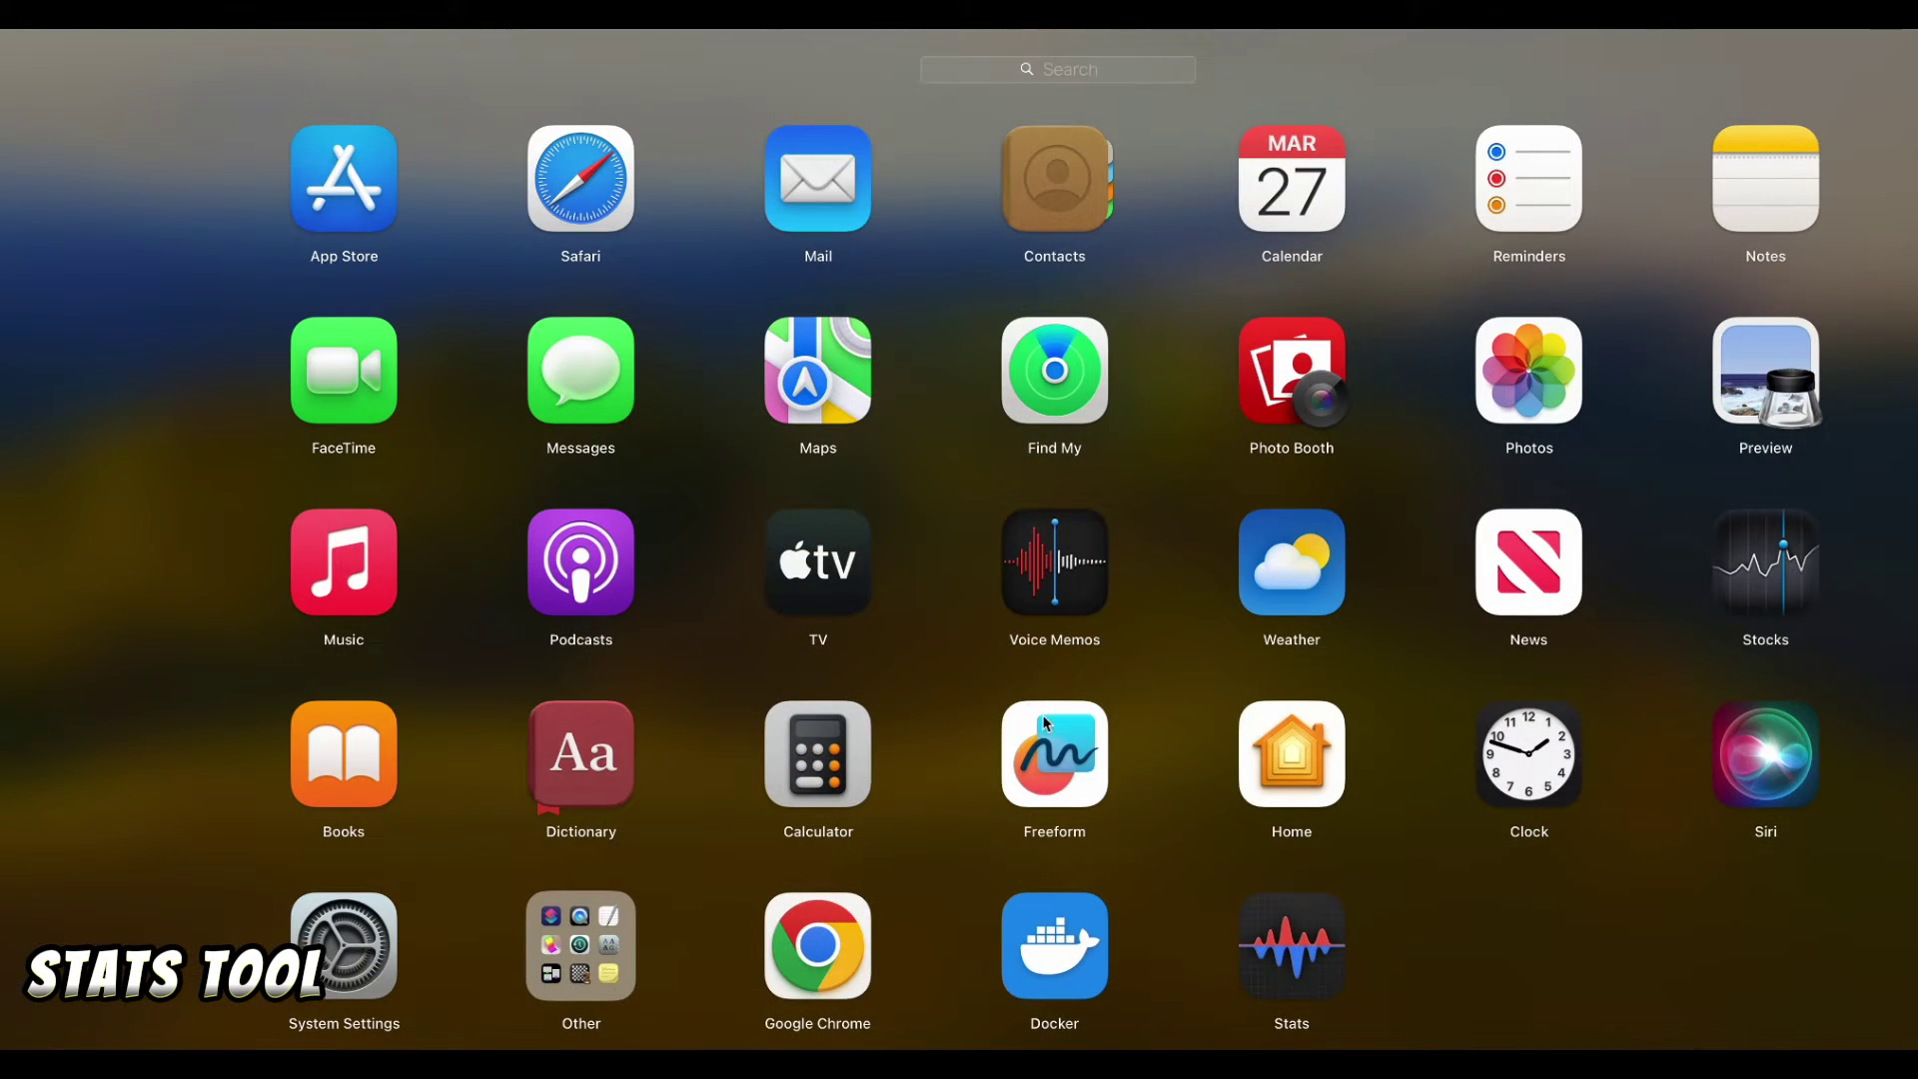
pyautogui.hscroll(3, 1298, 977)
pyautogui.hscroll(-3, 1289, 968)
pyautogui.click(1306, 967)
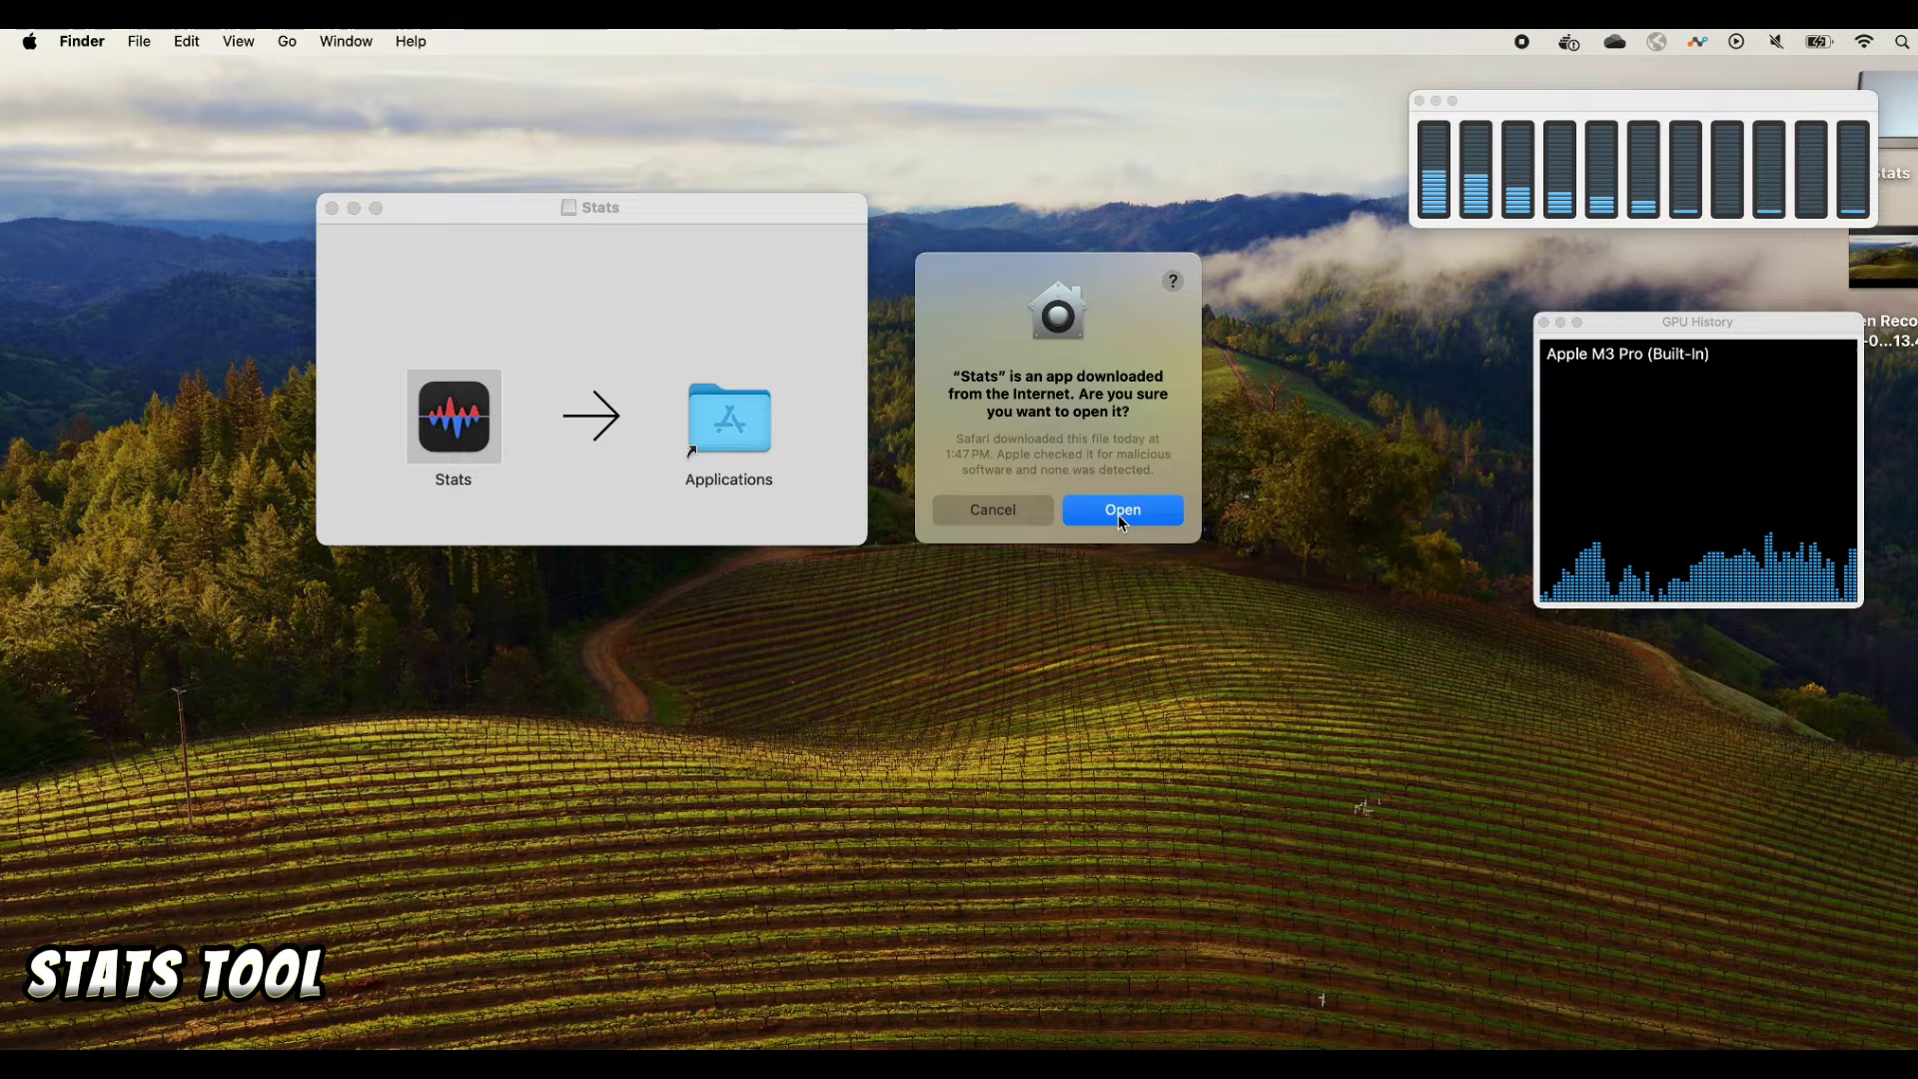
# Confirm opening Stats, allow Bluetooth access, and enable starting Stats at login
pyautogui.click(1118, 514)
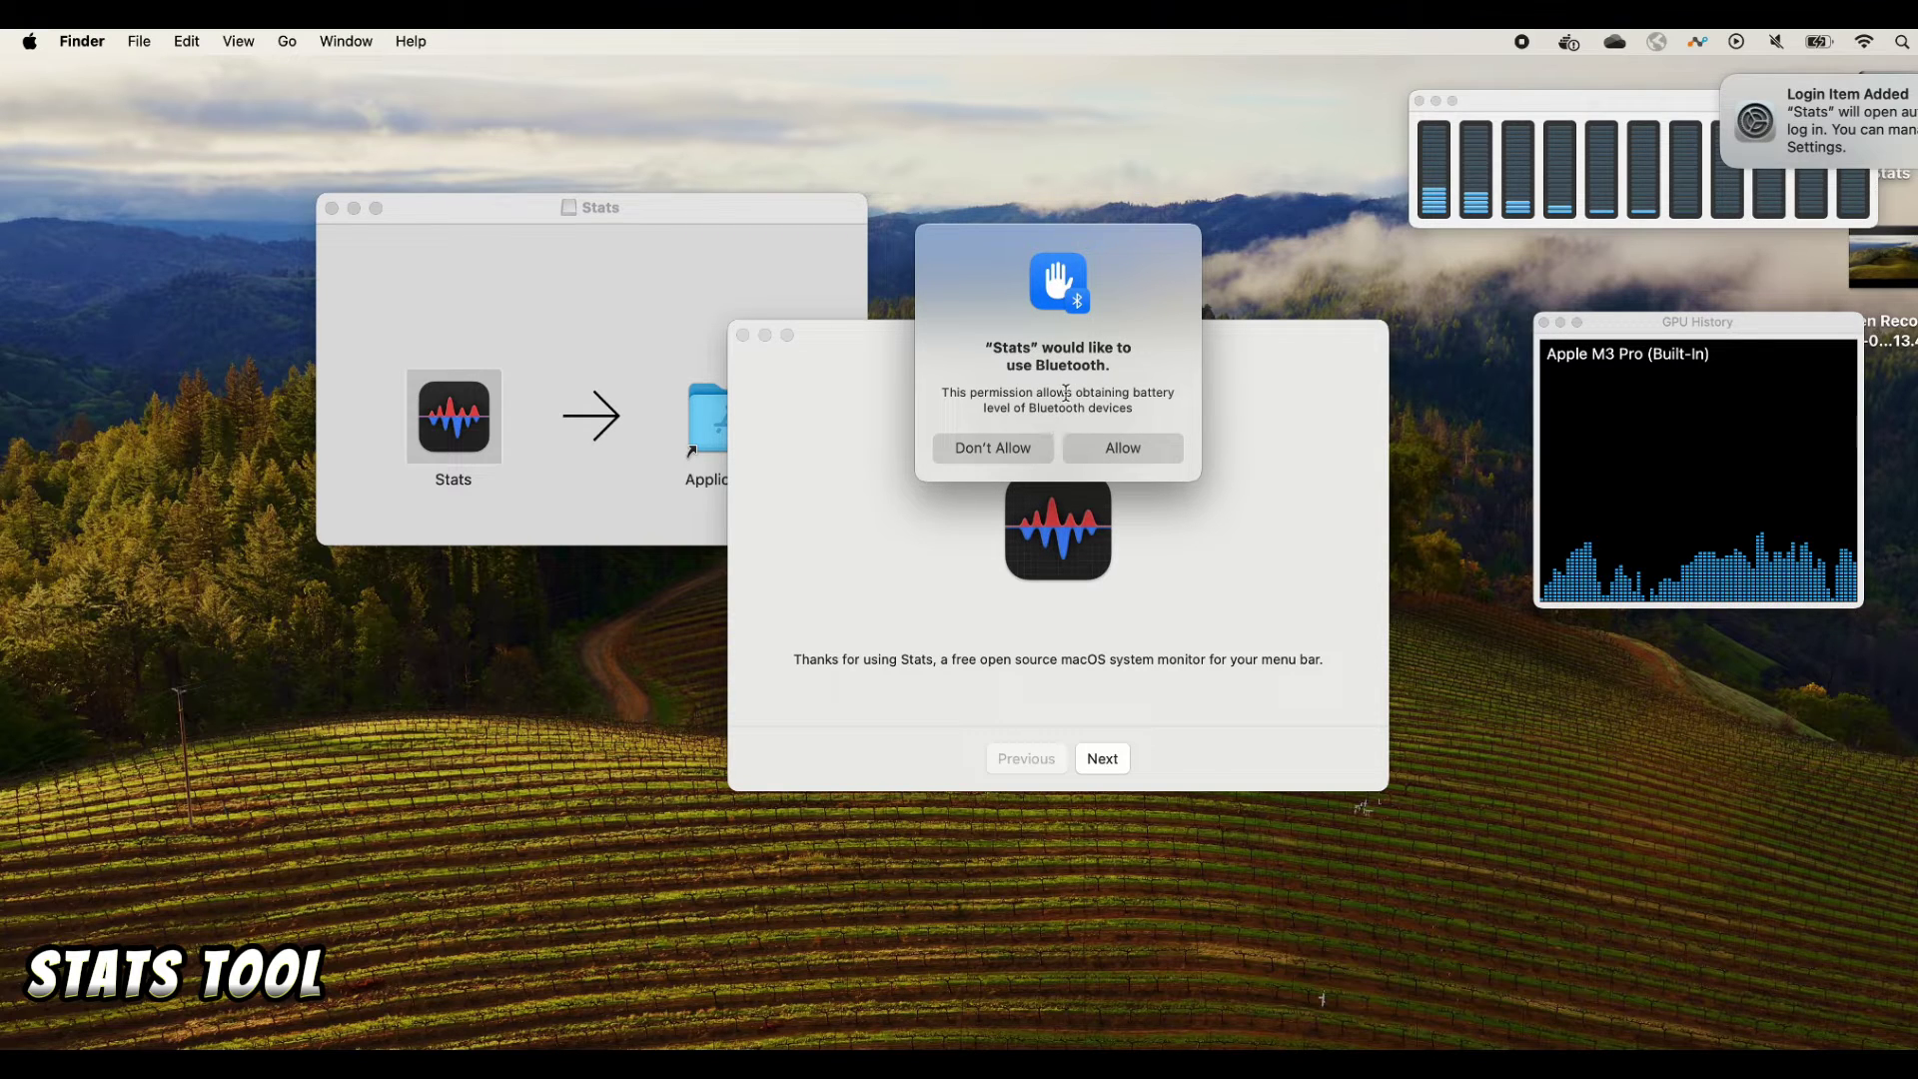
pyautogui.click(1119, 450)
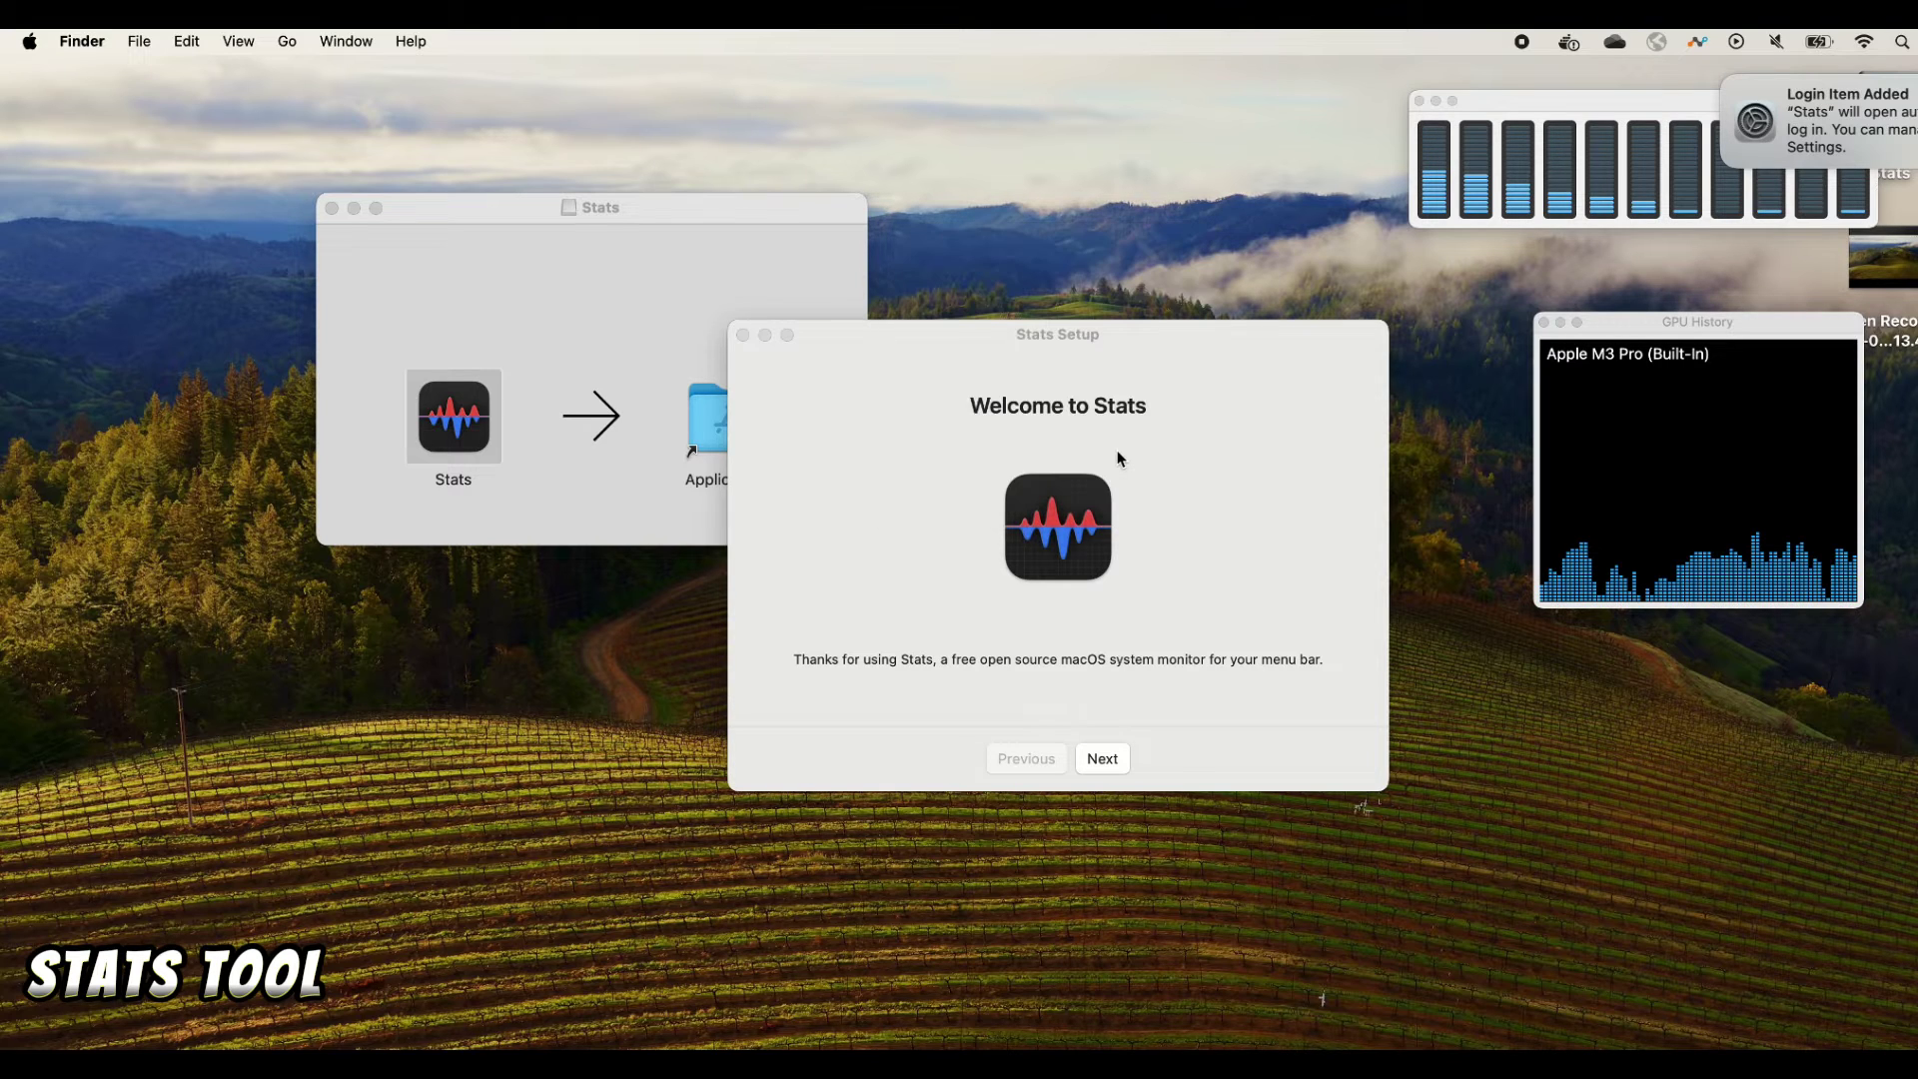
pyautogui.click(1113, 762)
pyautogui.click(1117, 764)
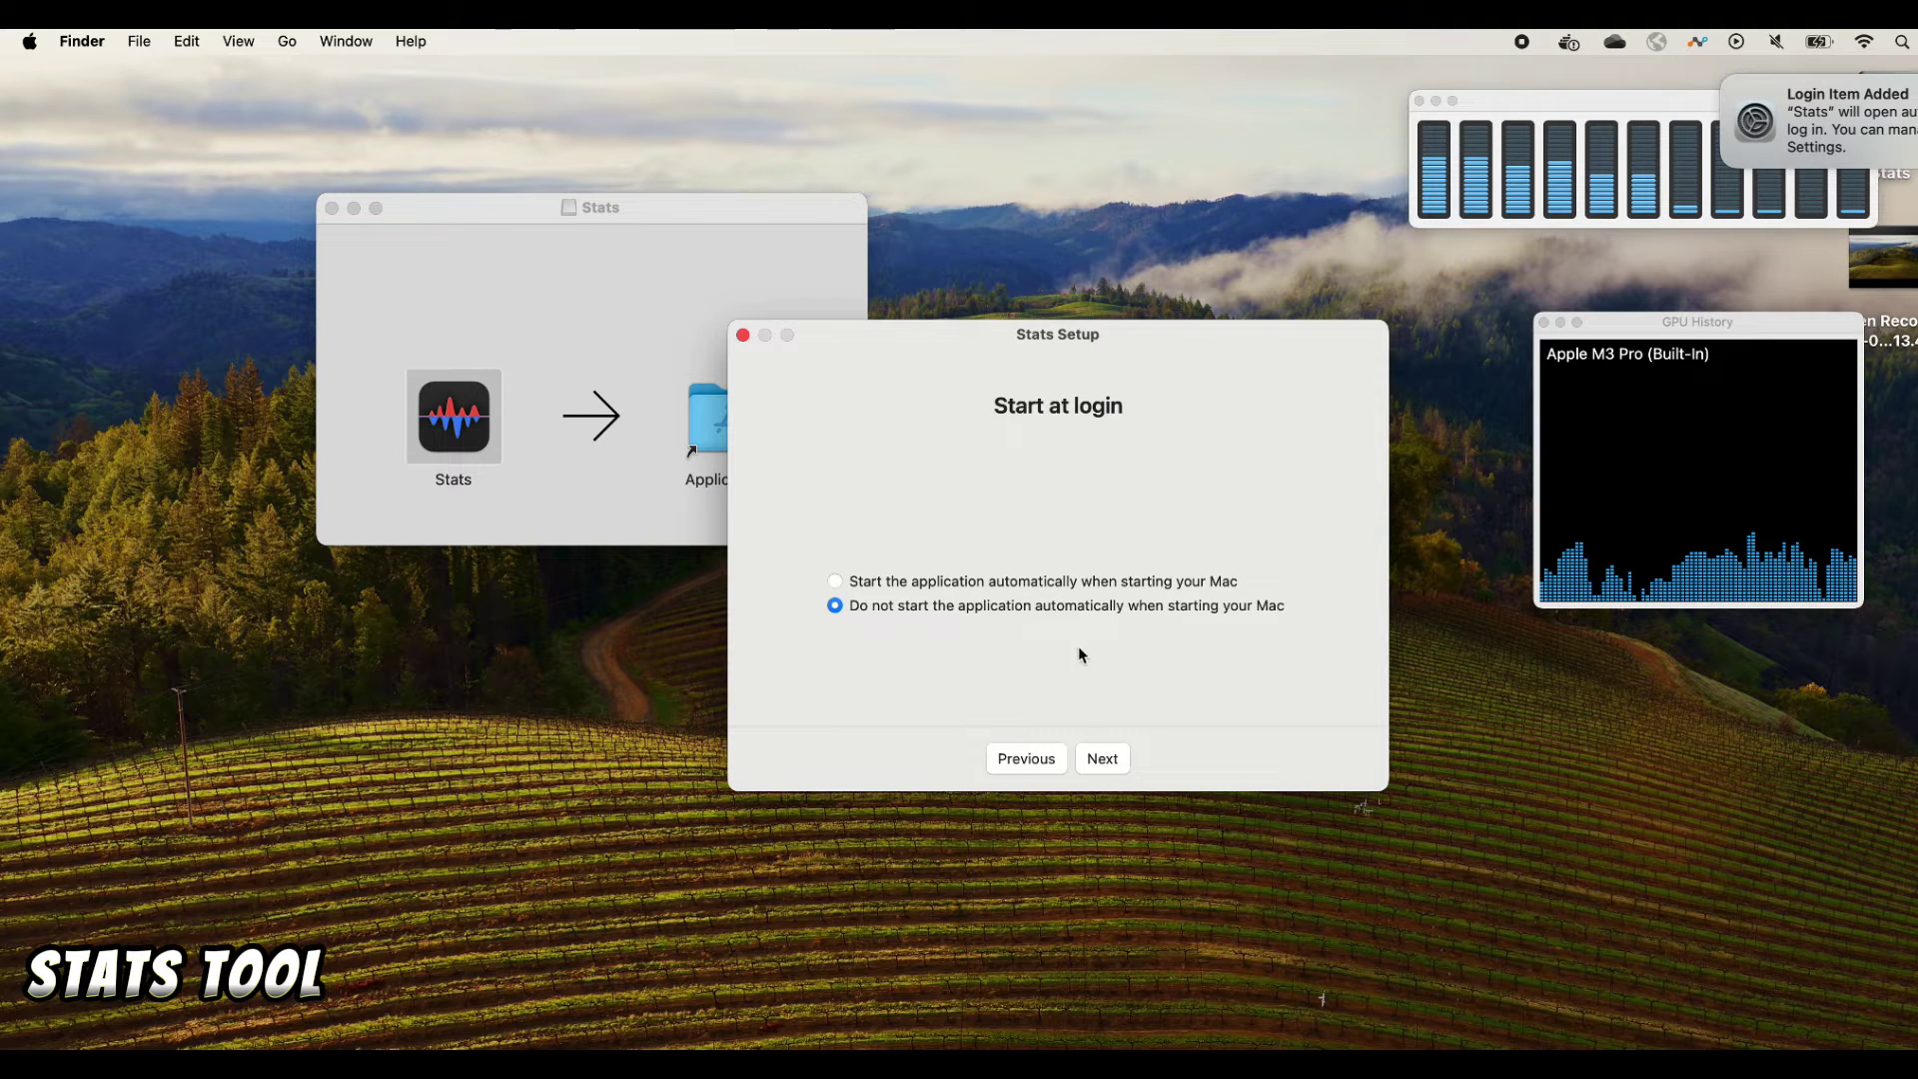
pyautogui.click(1059, 583)
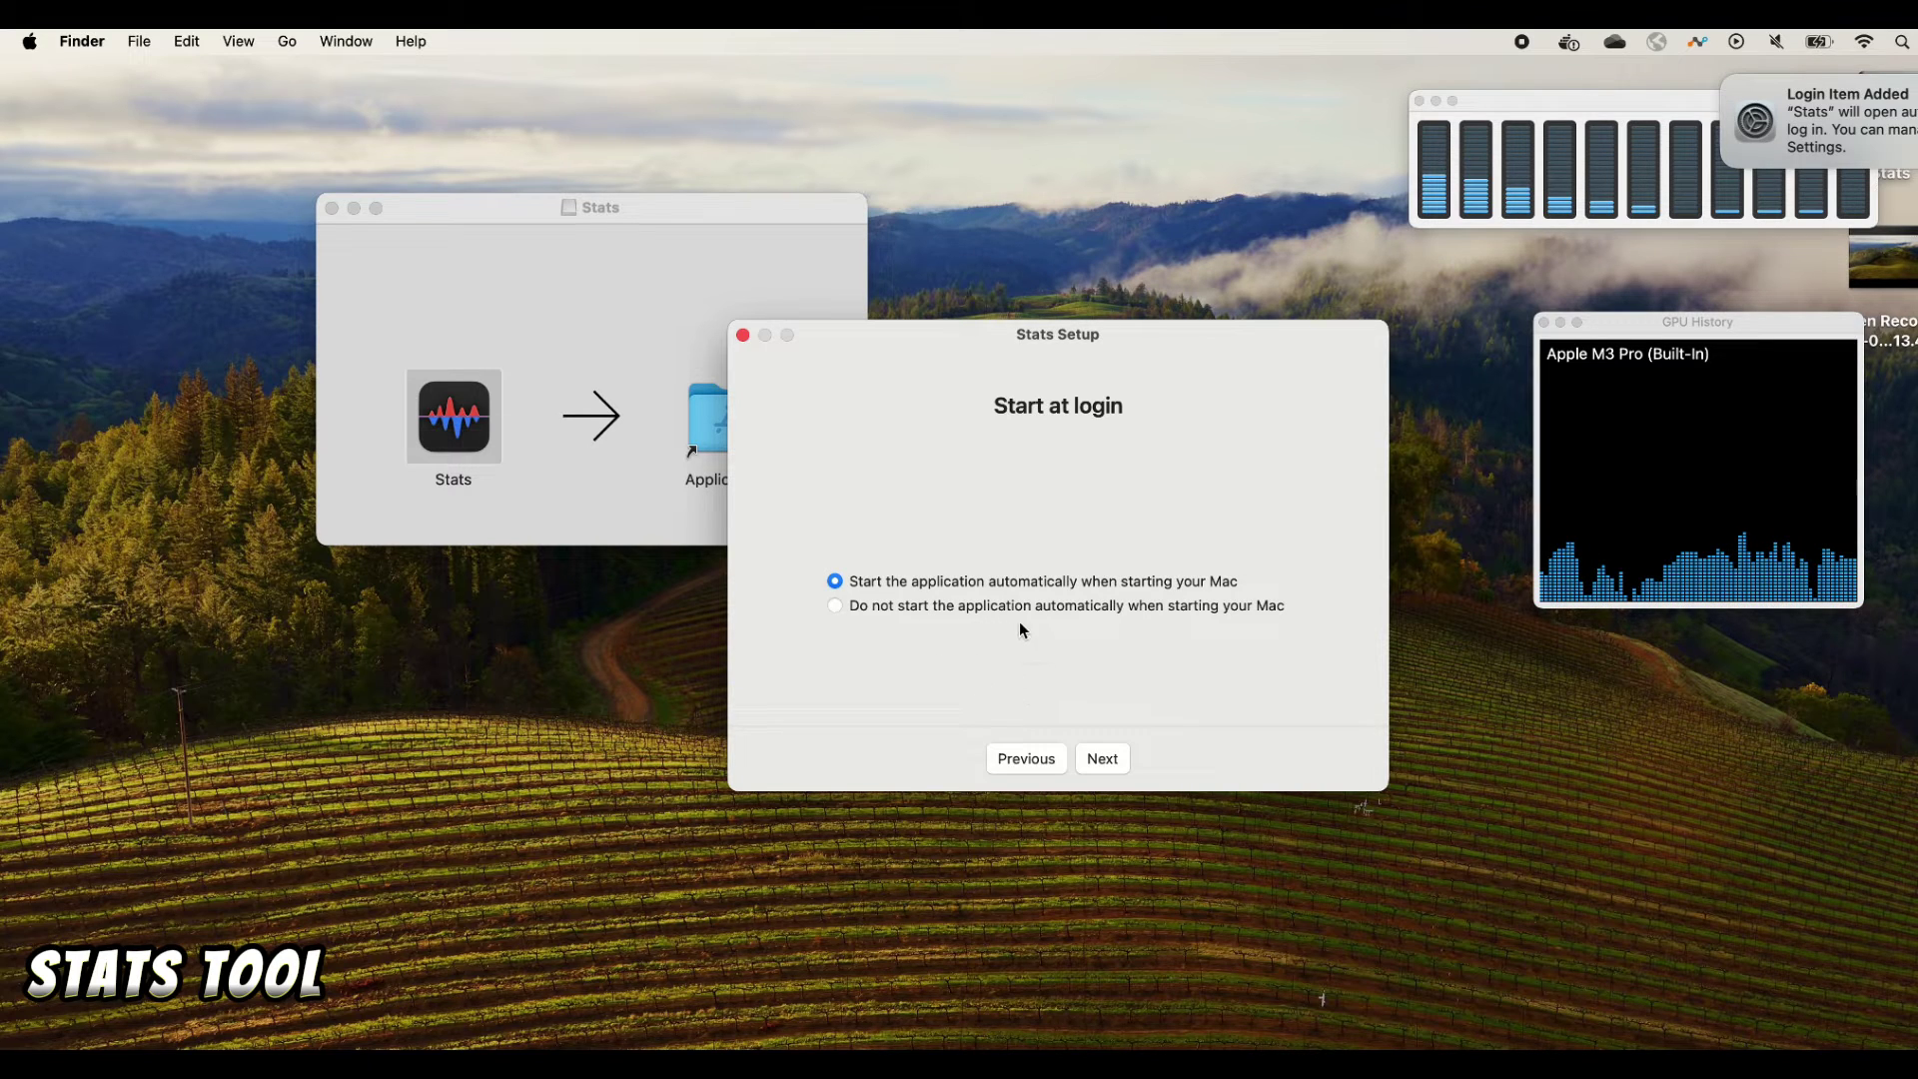
# Set updates to Never check, choose Do not share telemetry, and finish setup
pyautogui.click(851, 609)
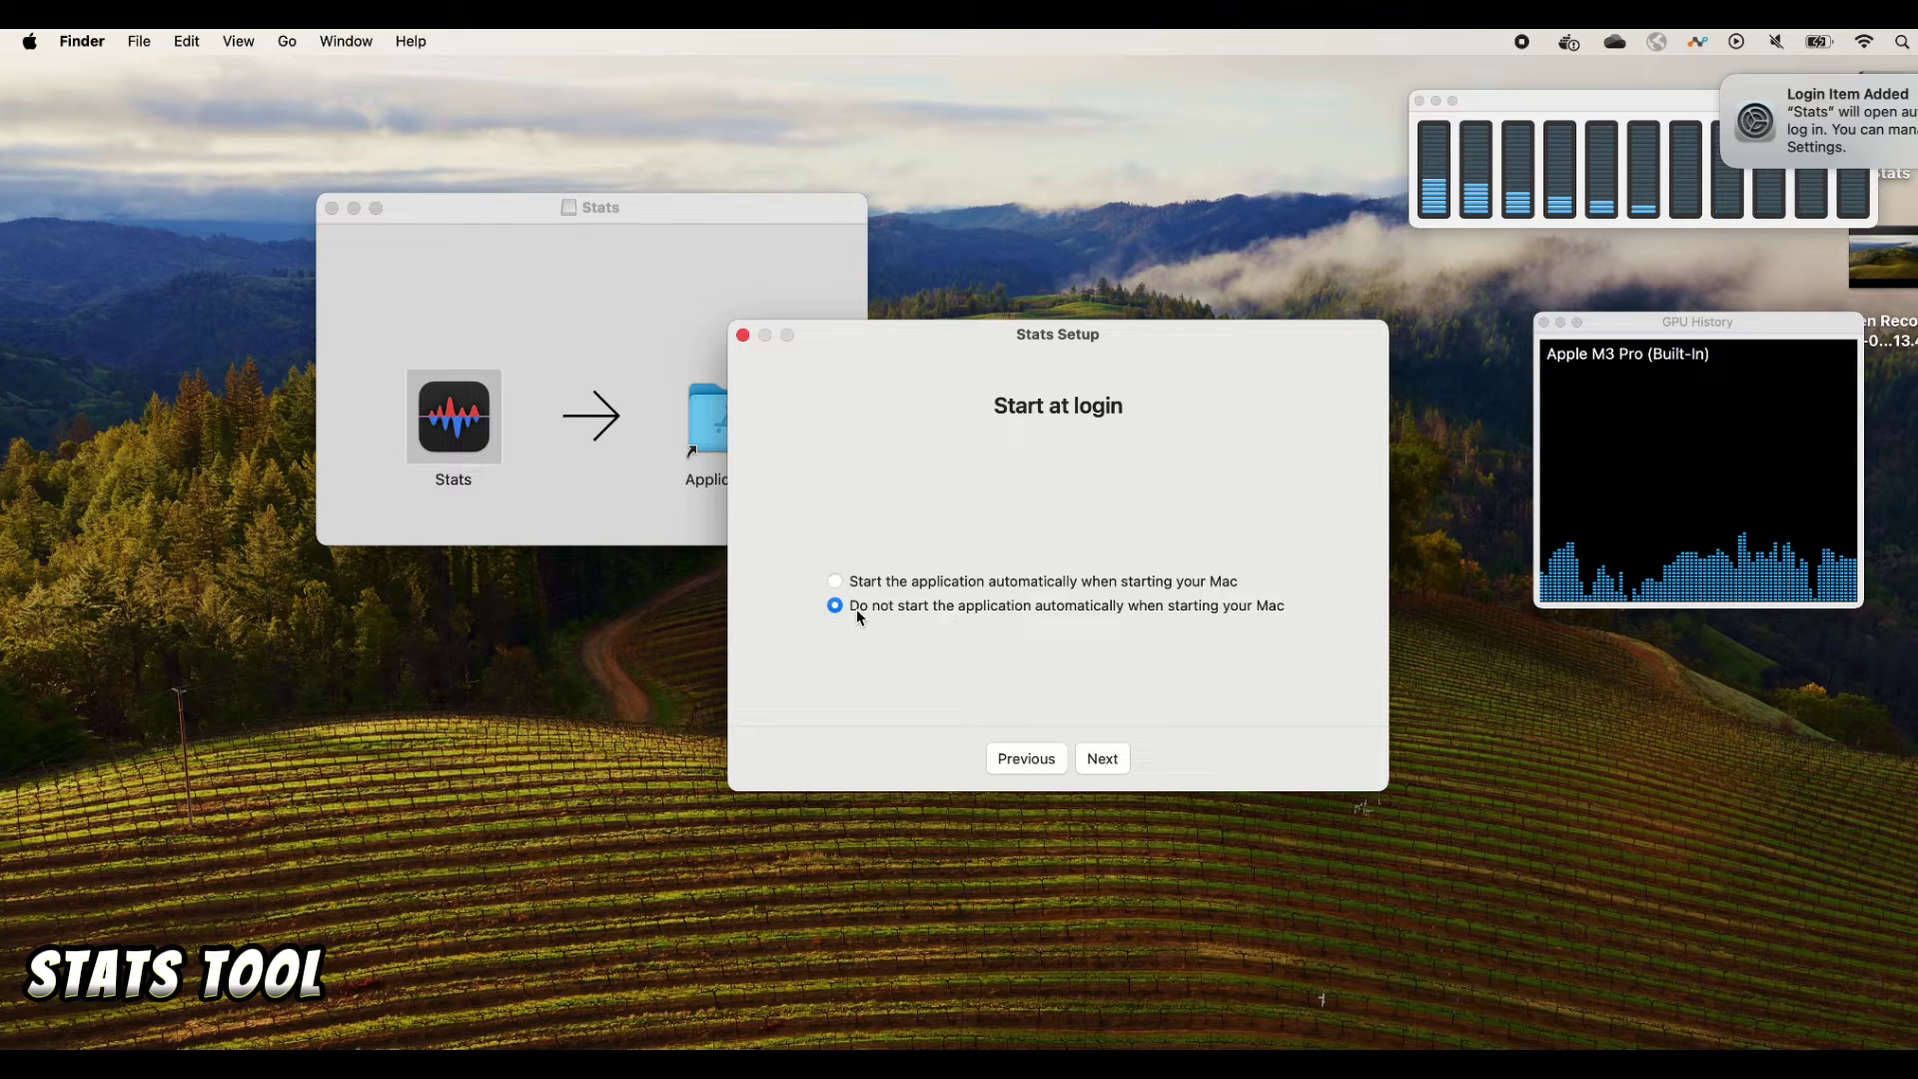
pyautogui.click(1106, 762)
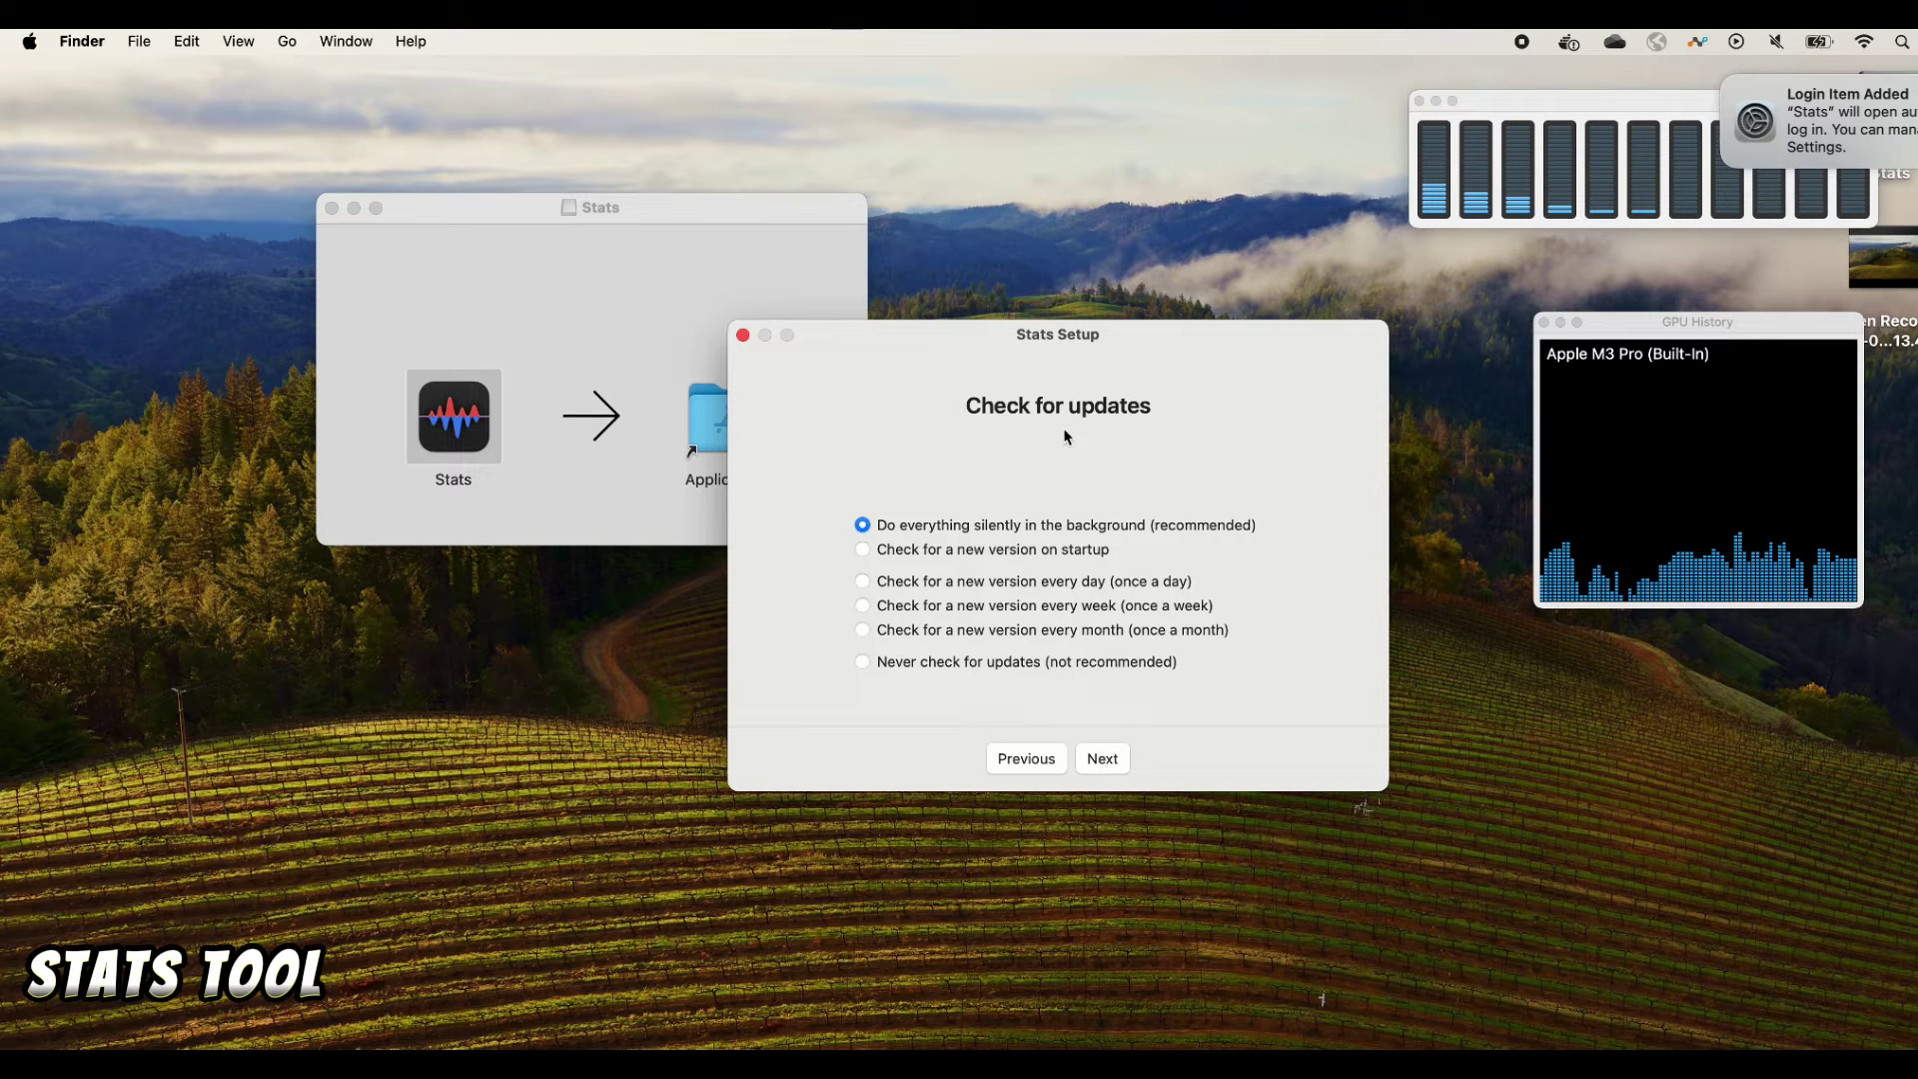
pyautogui.click(913, 665)
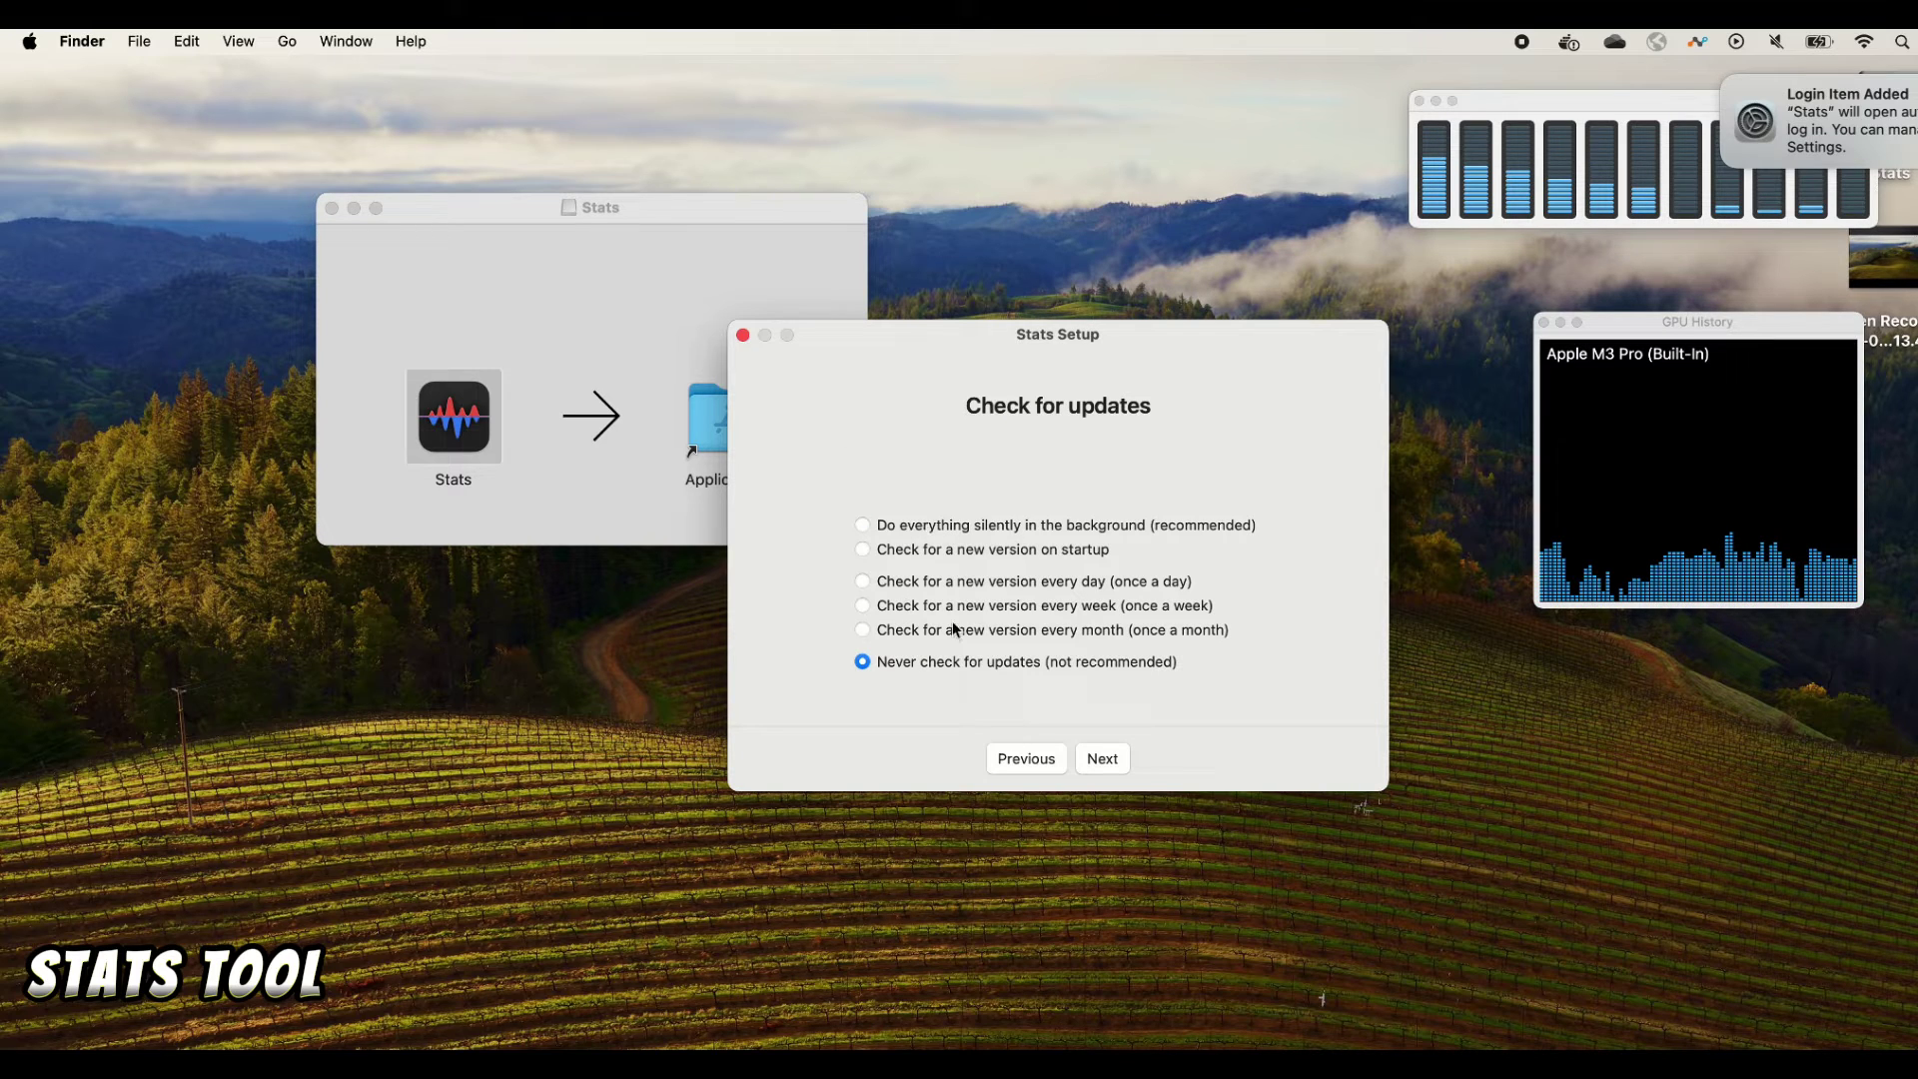
pyautogui.click(1102, 761)
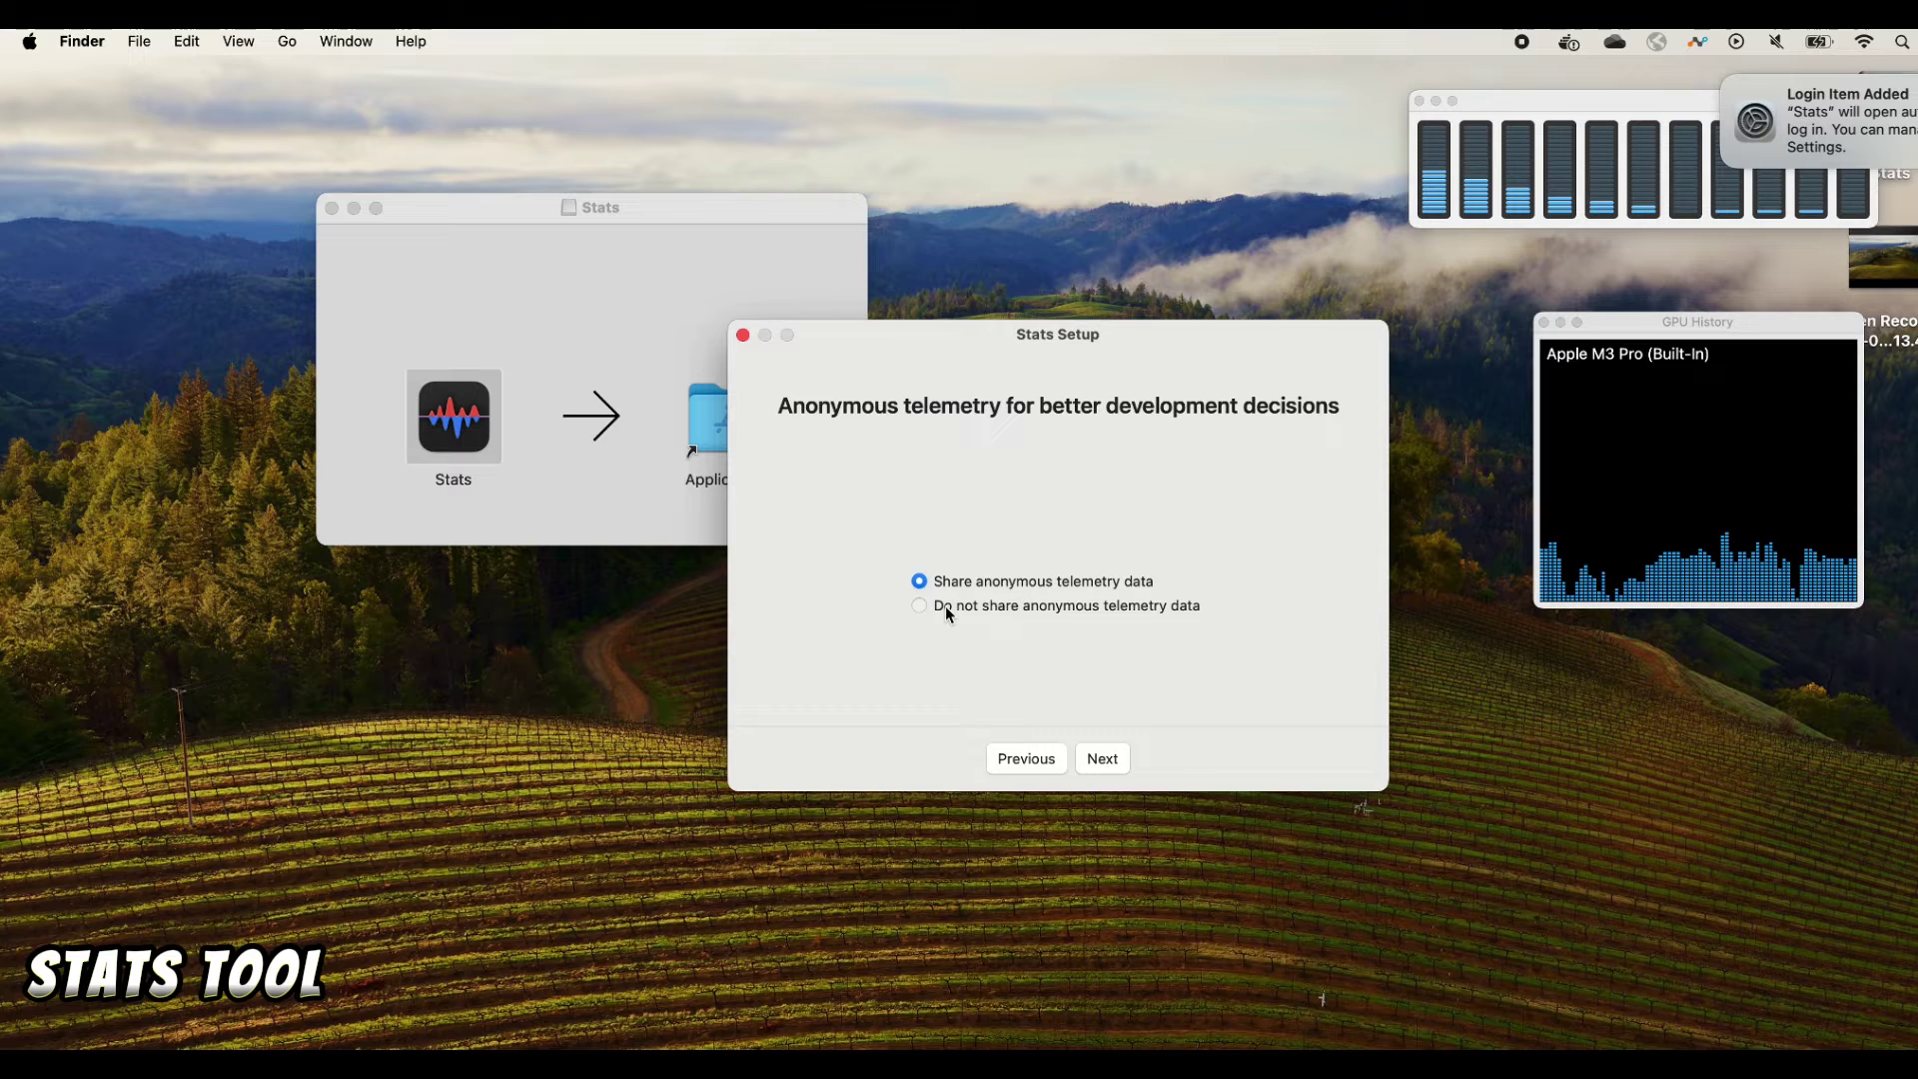
pyautogui.click(945, 606)
pyautogui.click(1107, 760)
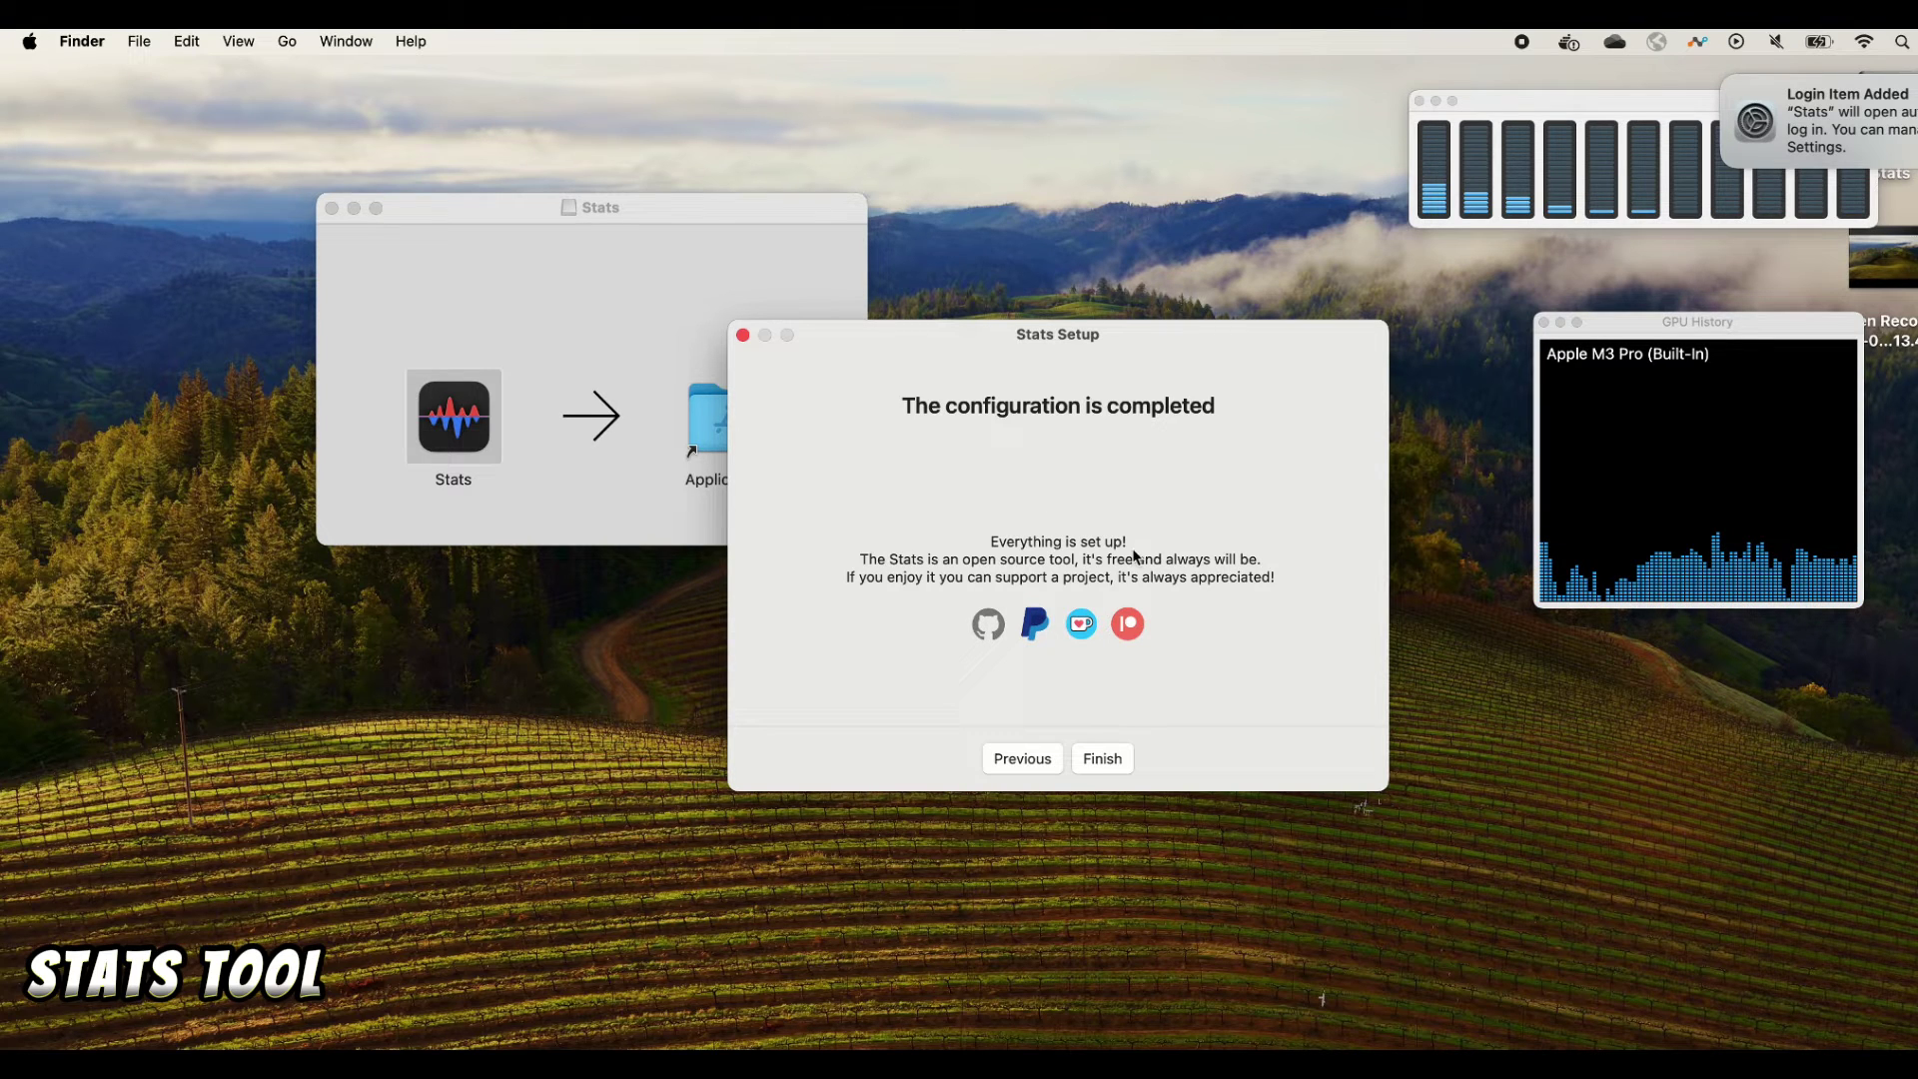
pyautogui.click(1111, 767)
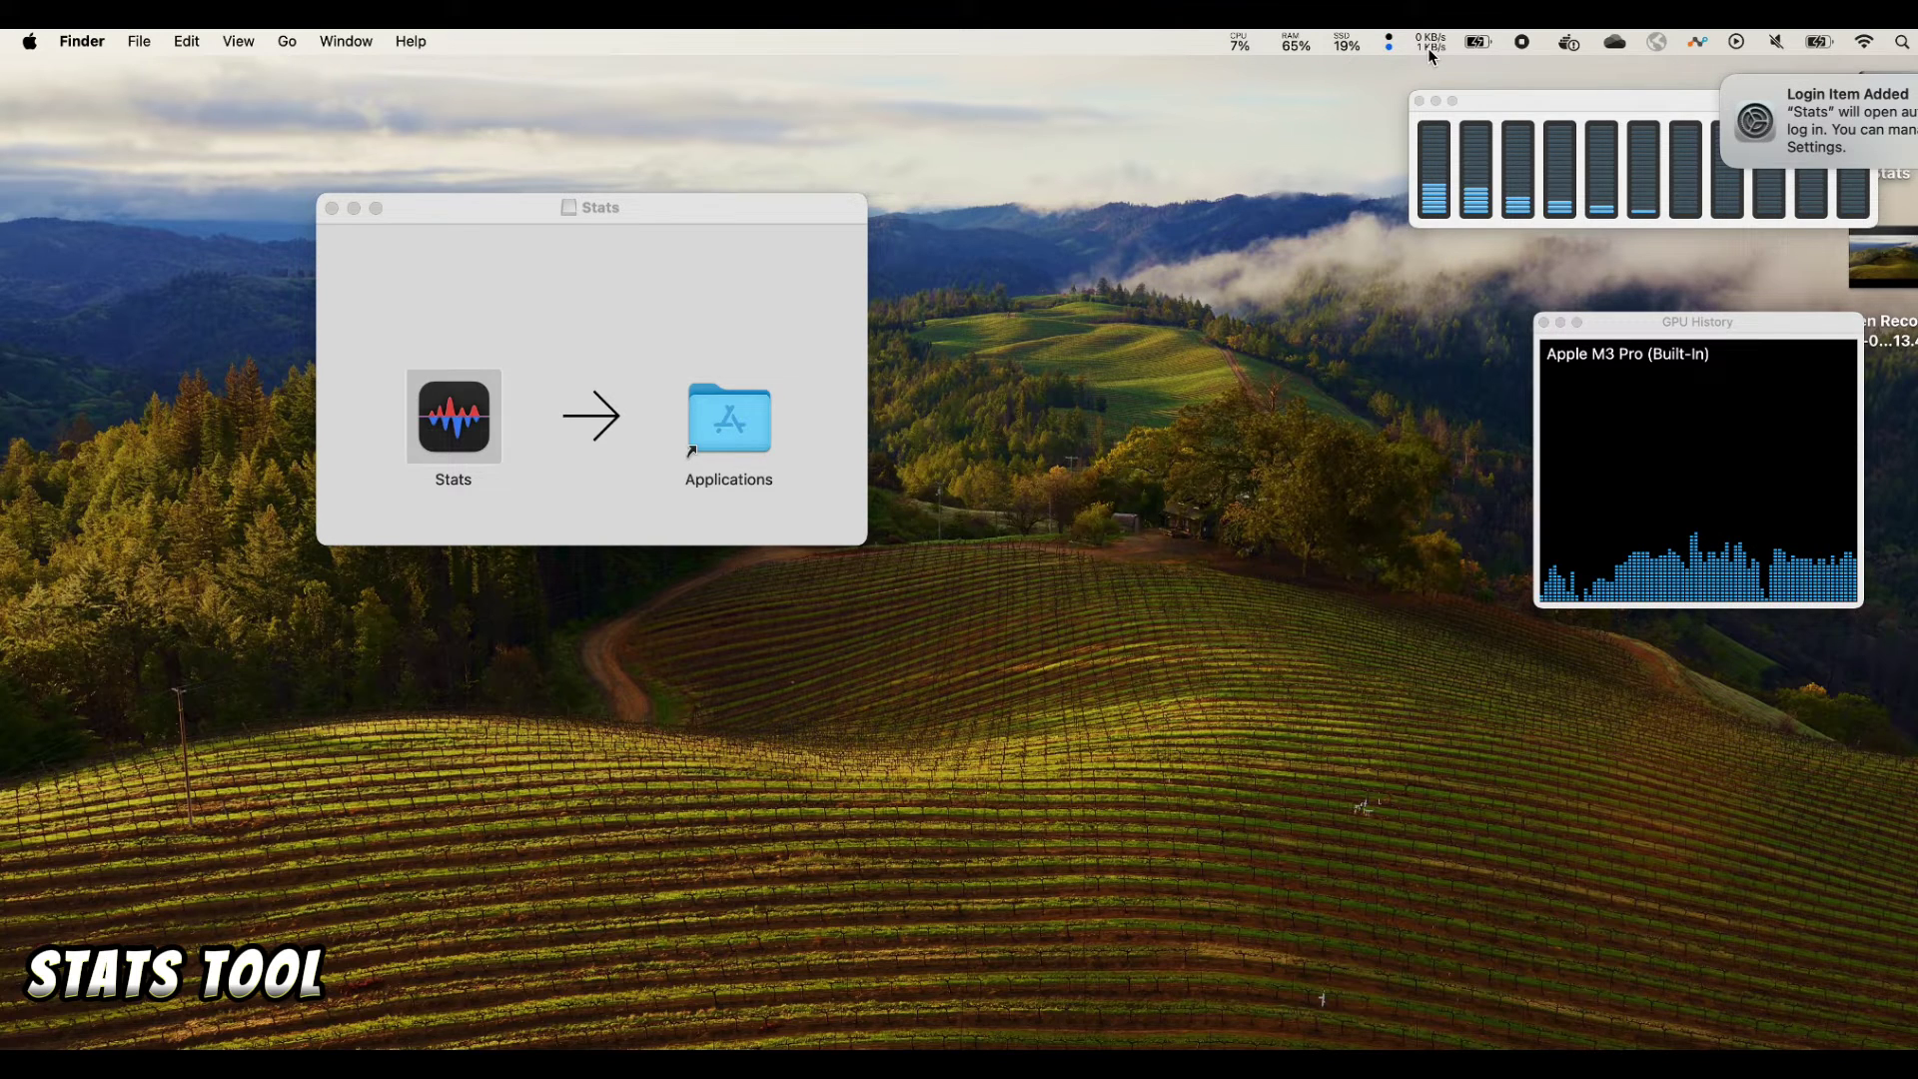
# Dismiss the Login Item Added notification
pyautogui.moveTo(1861, 108)
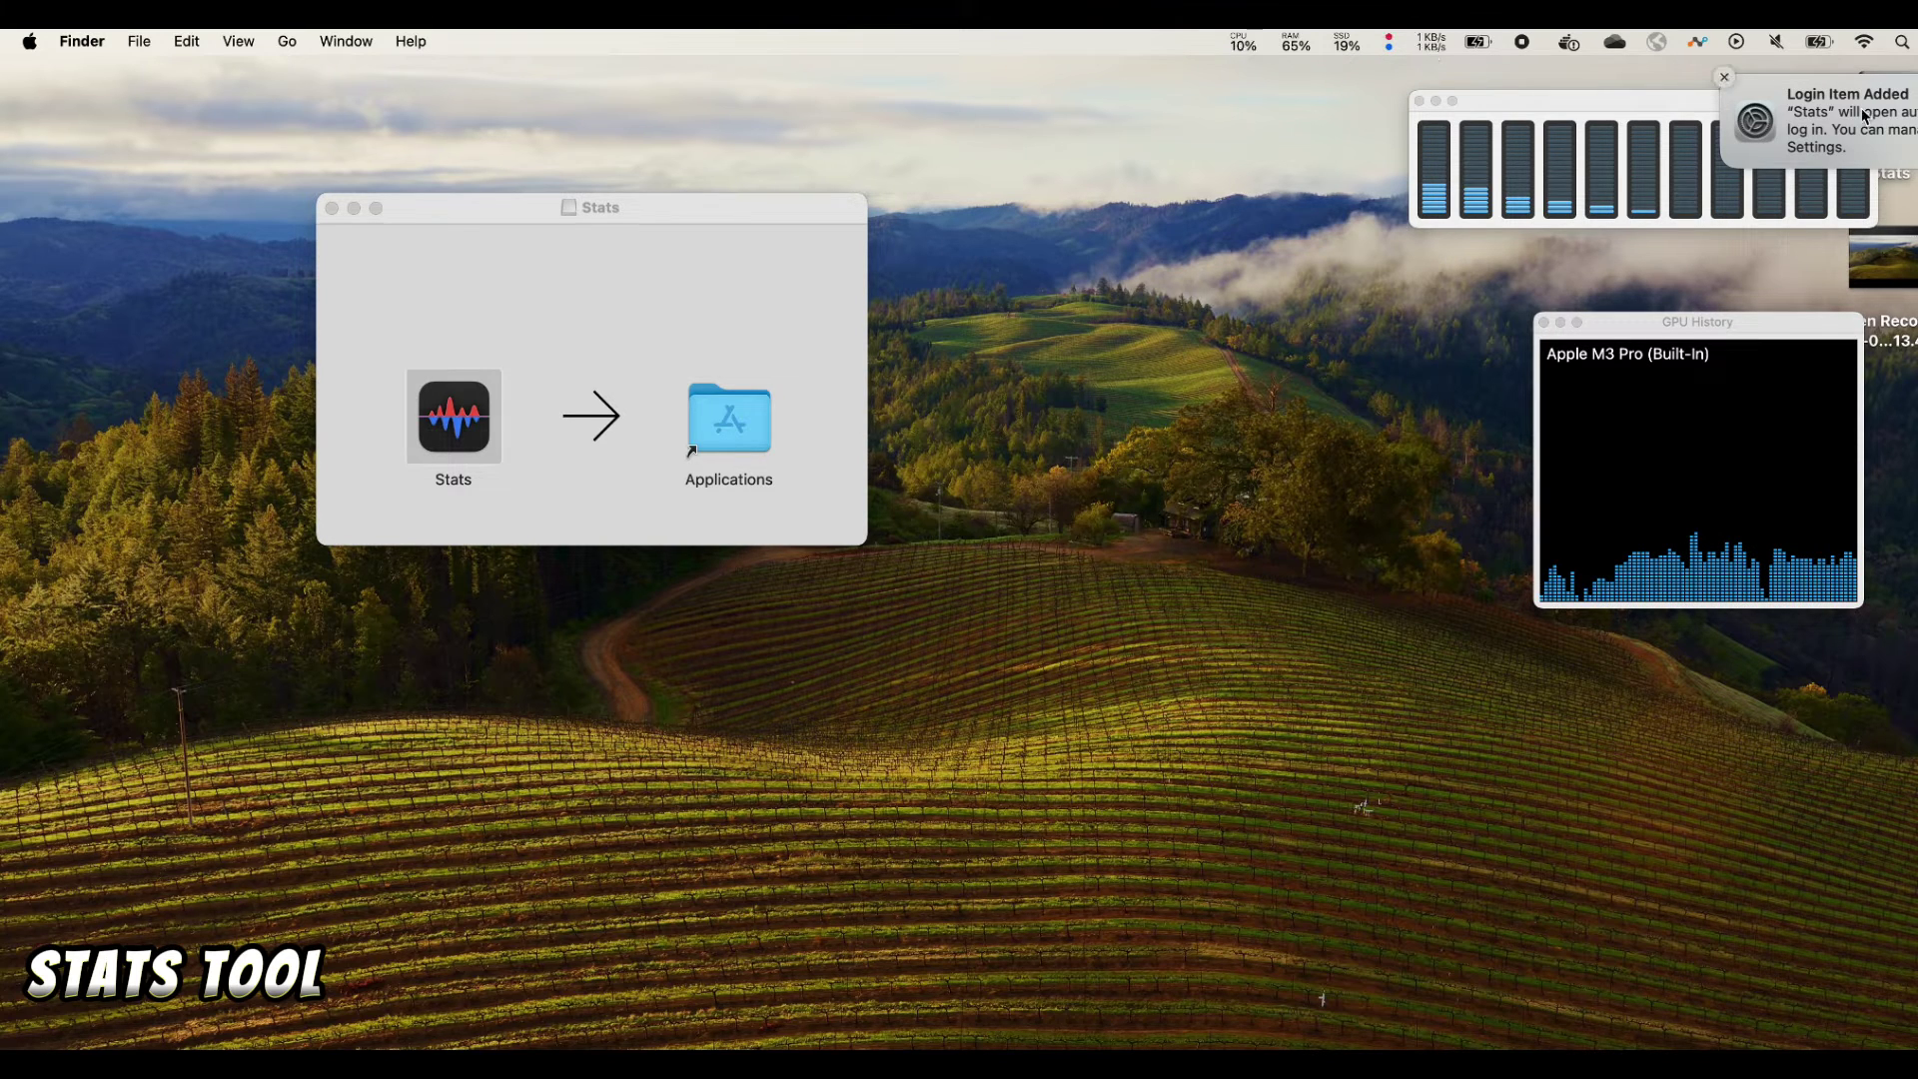
pyautogui.click(1725, 78)
# Close the Stats disk-image window and drag the CPU, RAM, Disk and Network popups out side by side
pyautogui.click(1239, 41)
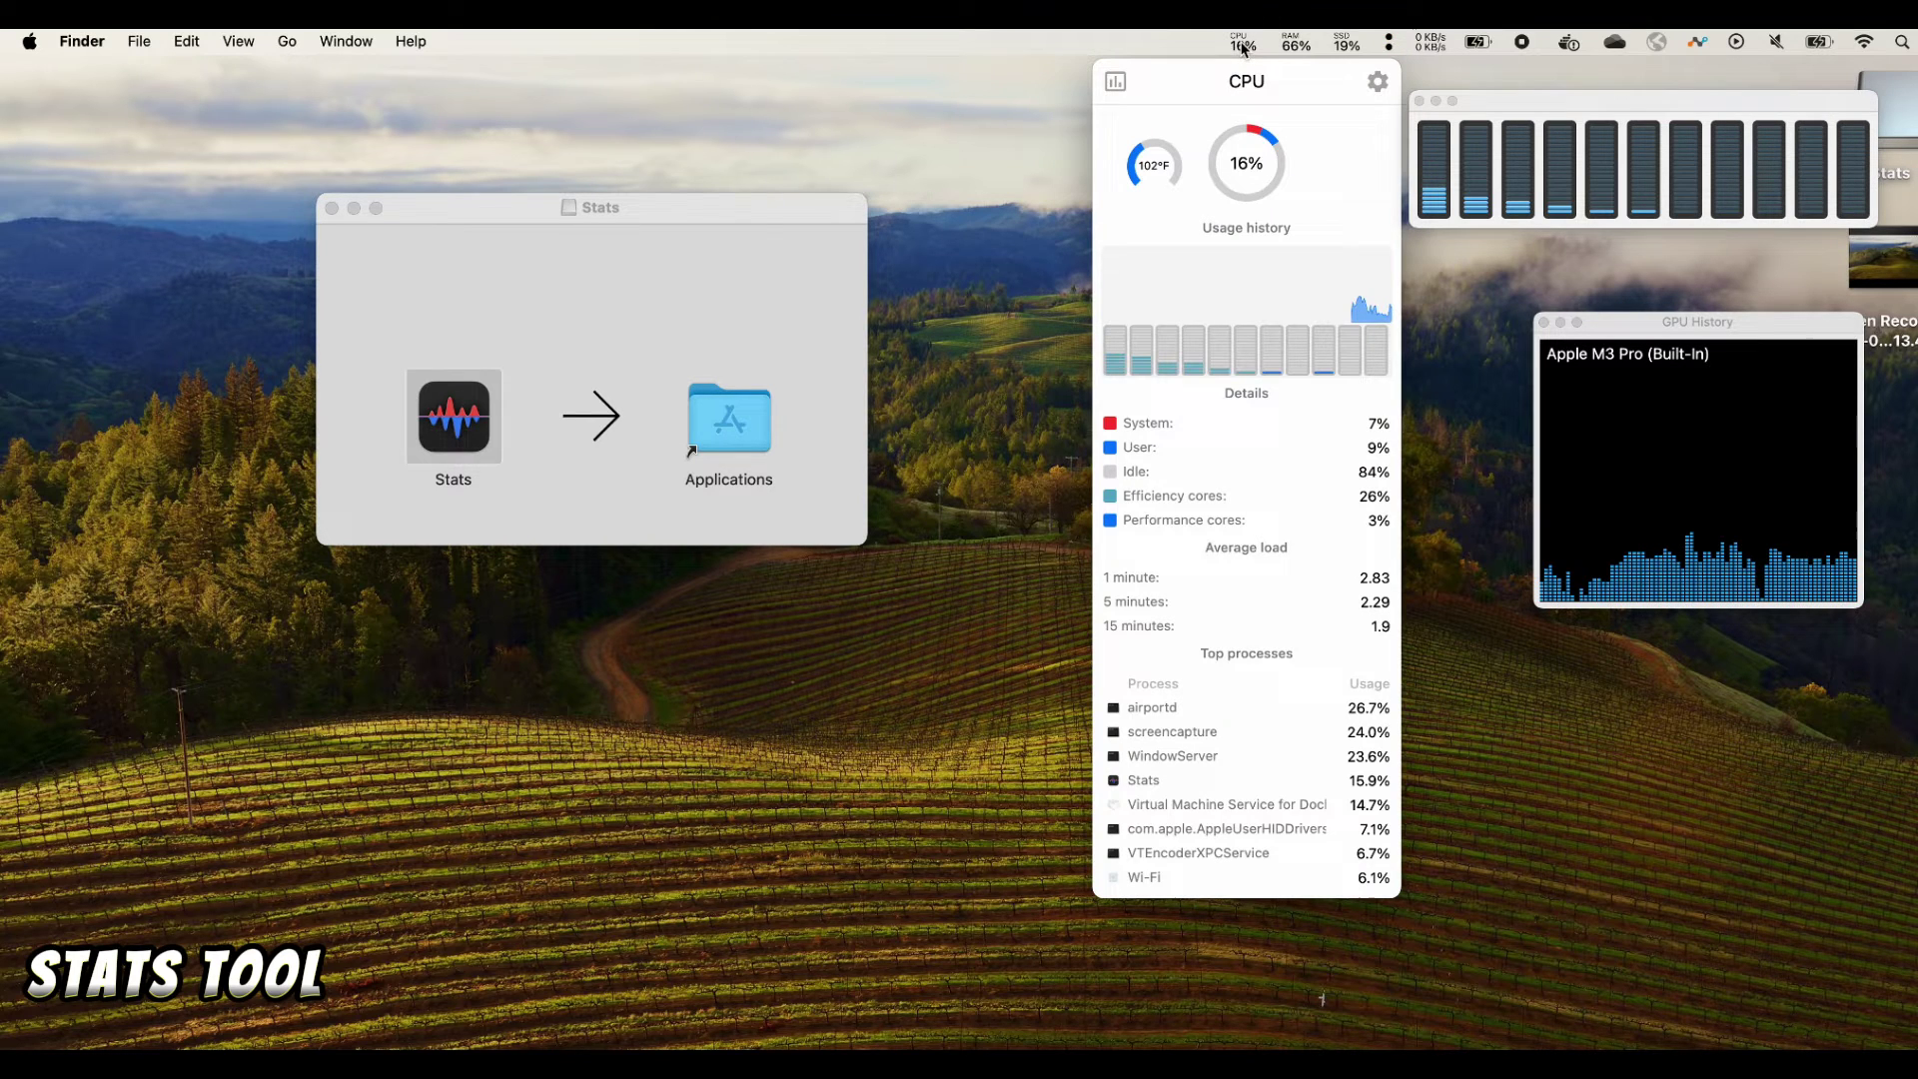
pyautogui.click(332, 208)
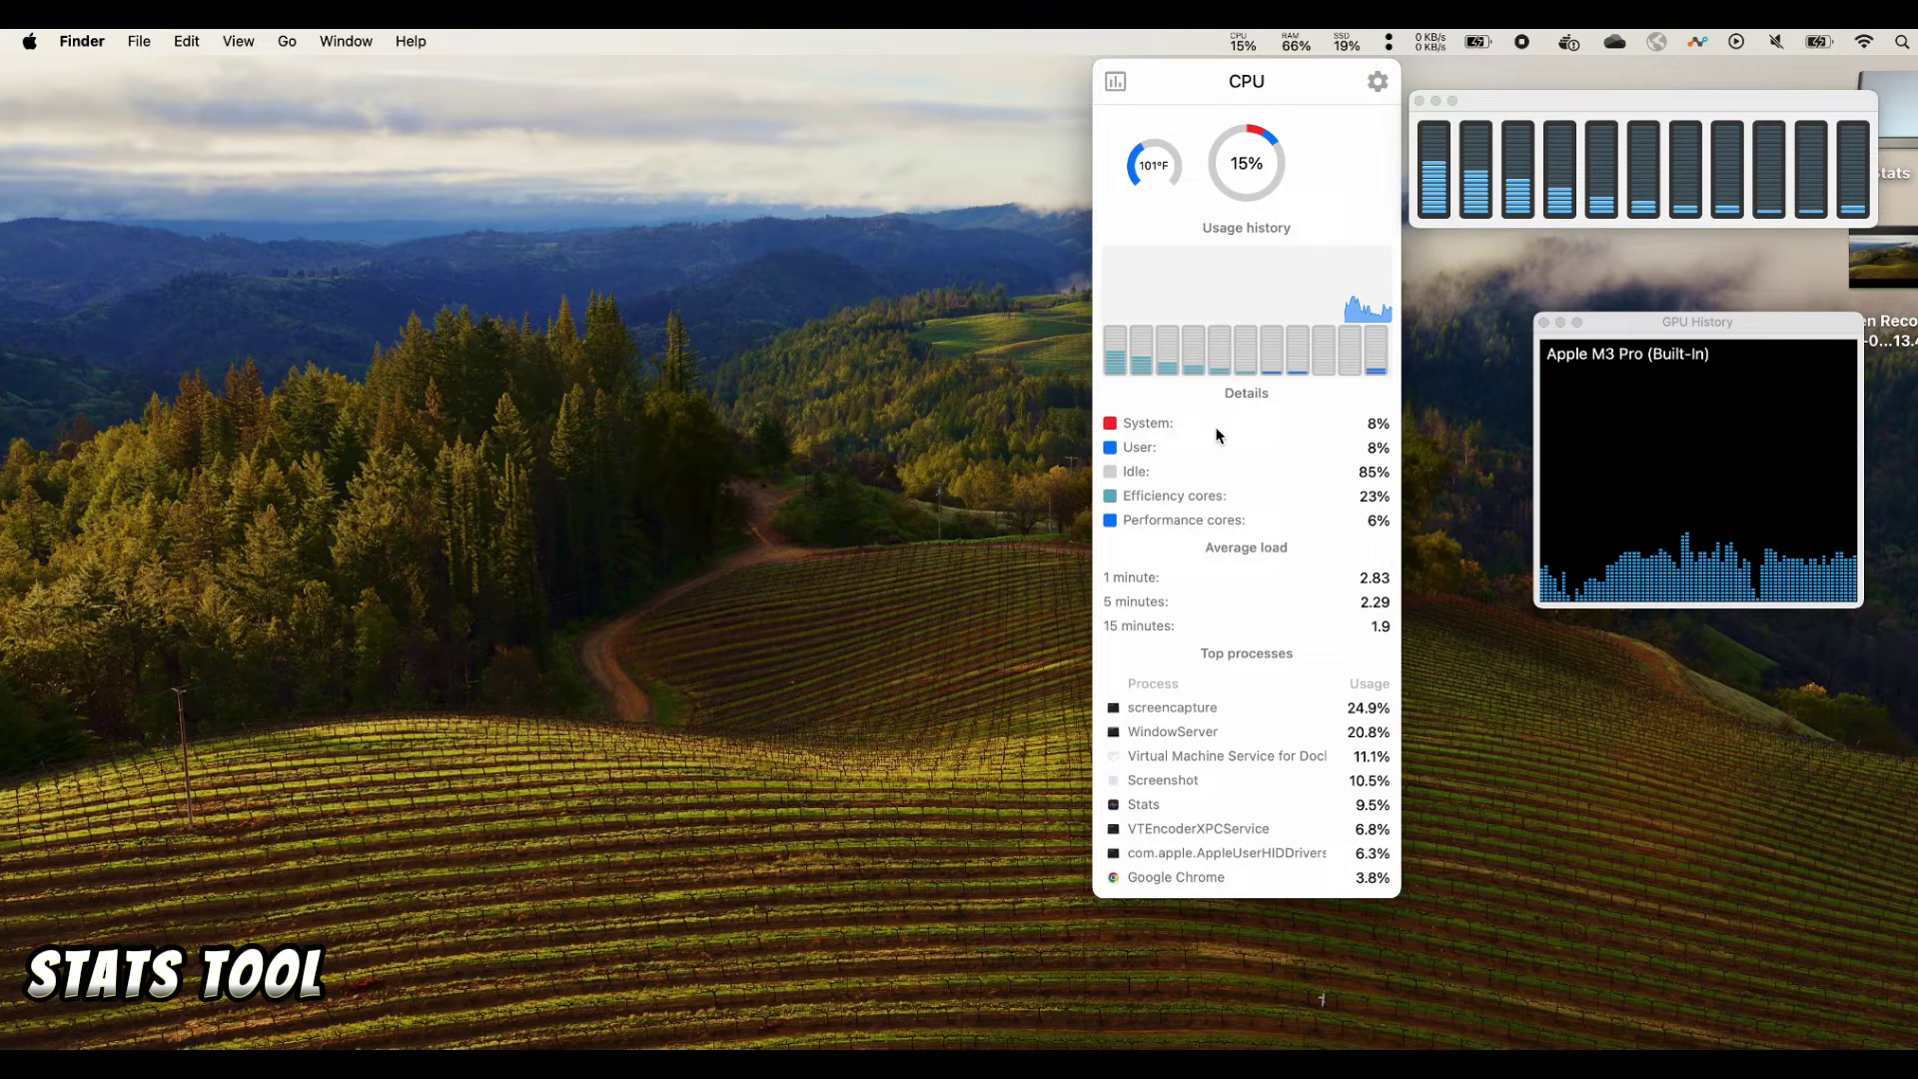
pyautogui.moveTo(1216, 435); pyautogui.dragTo(737, 433)
pyautogui.click(1296, 41)
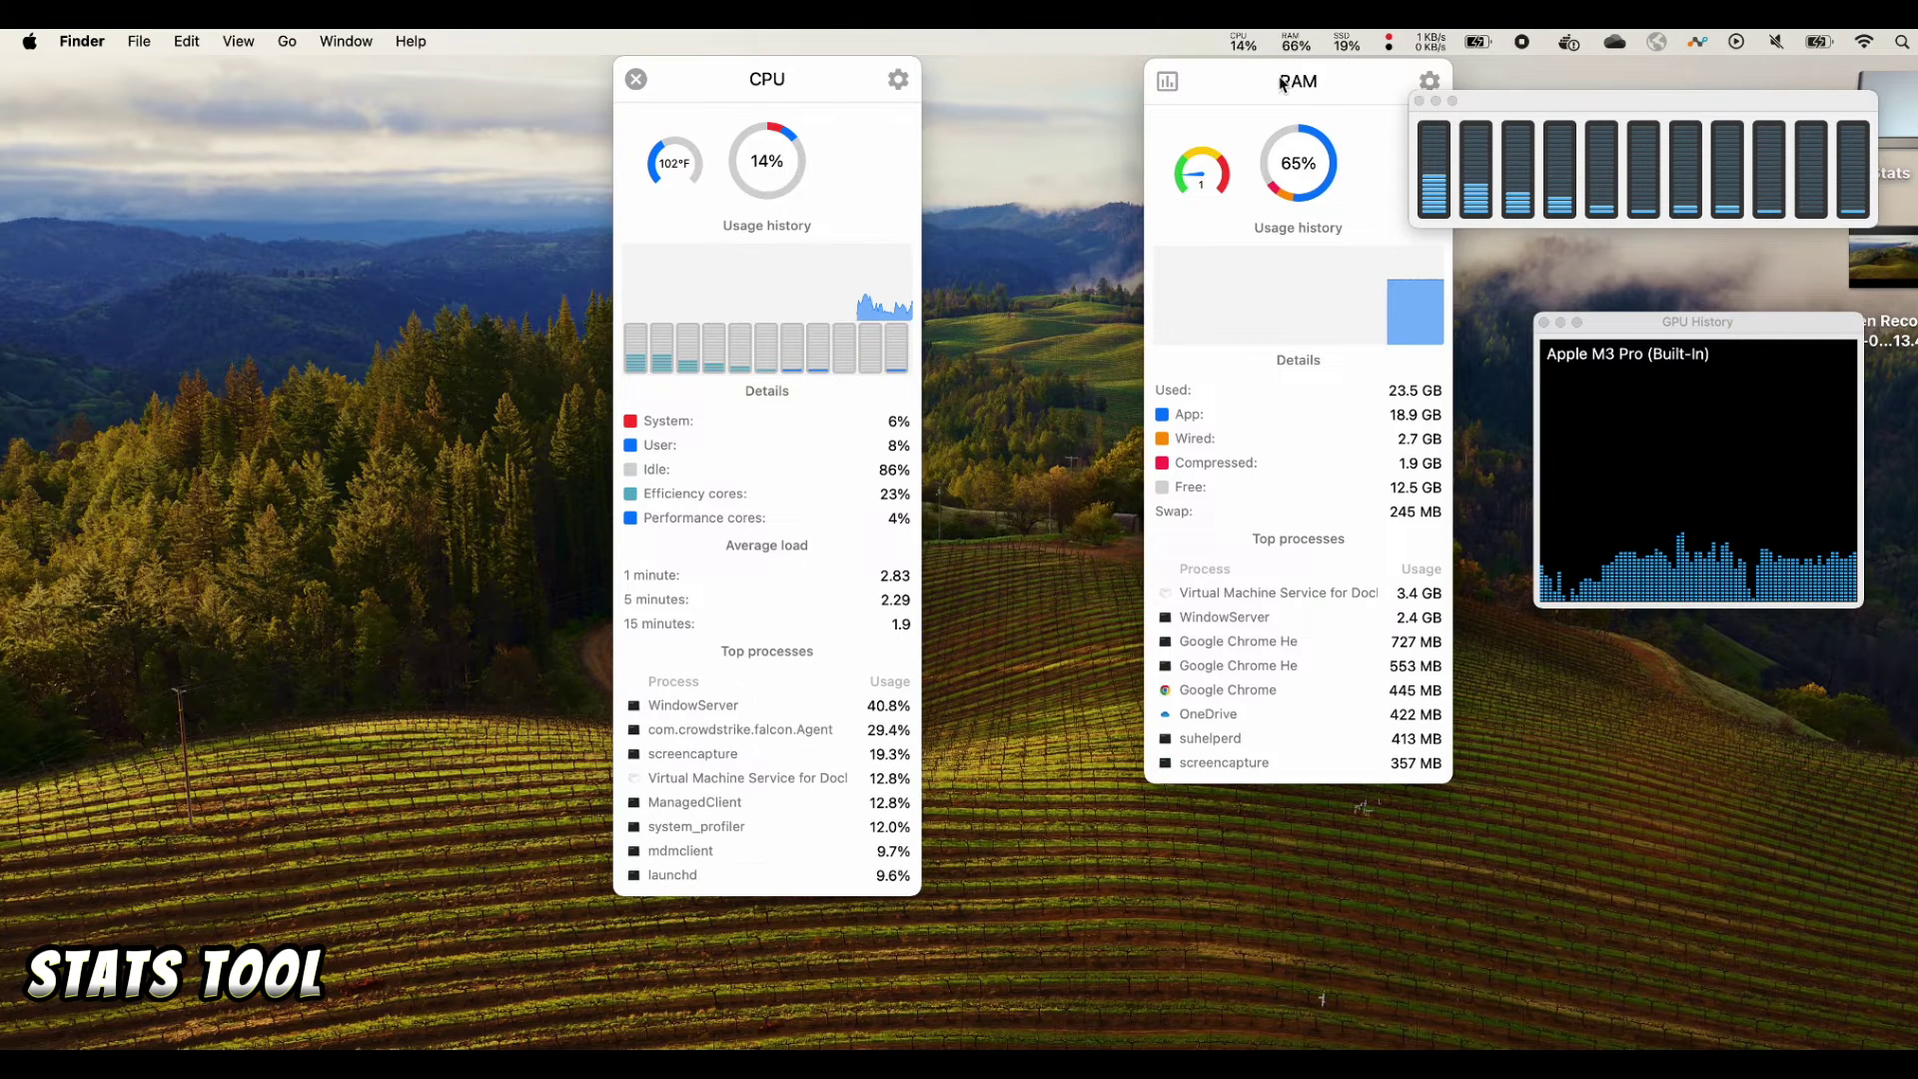
pyautogui.moveTo(1278, 75); pyautogui.dragTo(1069, 77)
pyautogui.click(1346, 41)
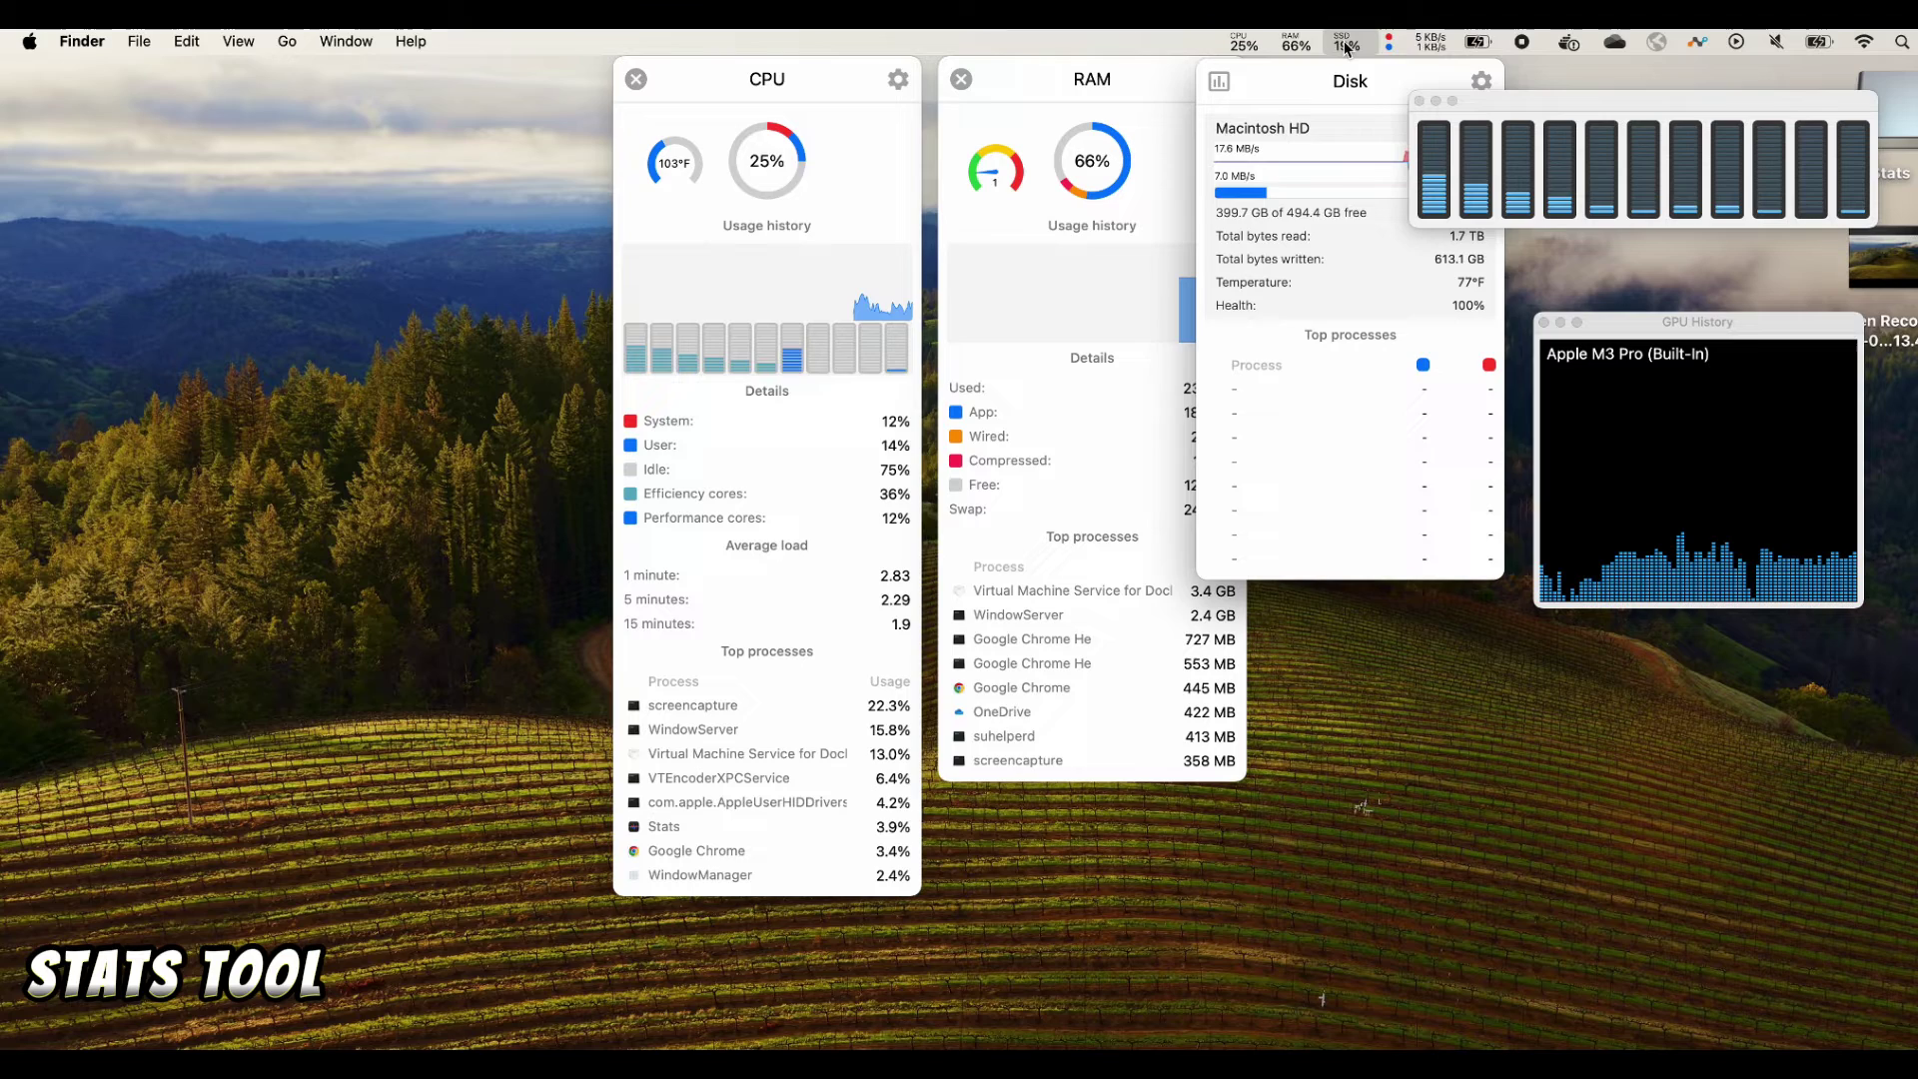
pyautogui.moveTo(1334, 78); pyautogui.dragTo(417, 82)
pyautogui.click(1429, 41)
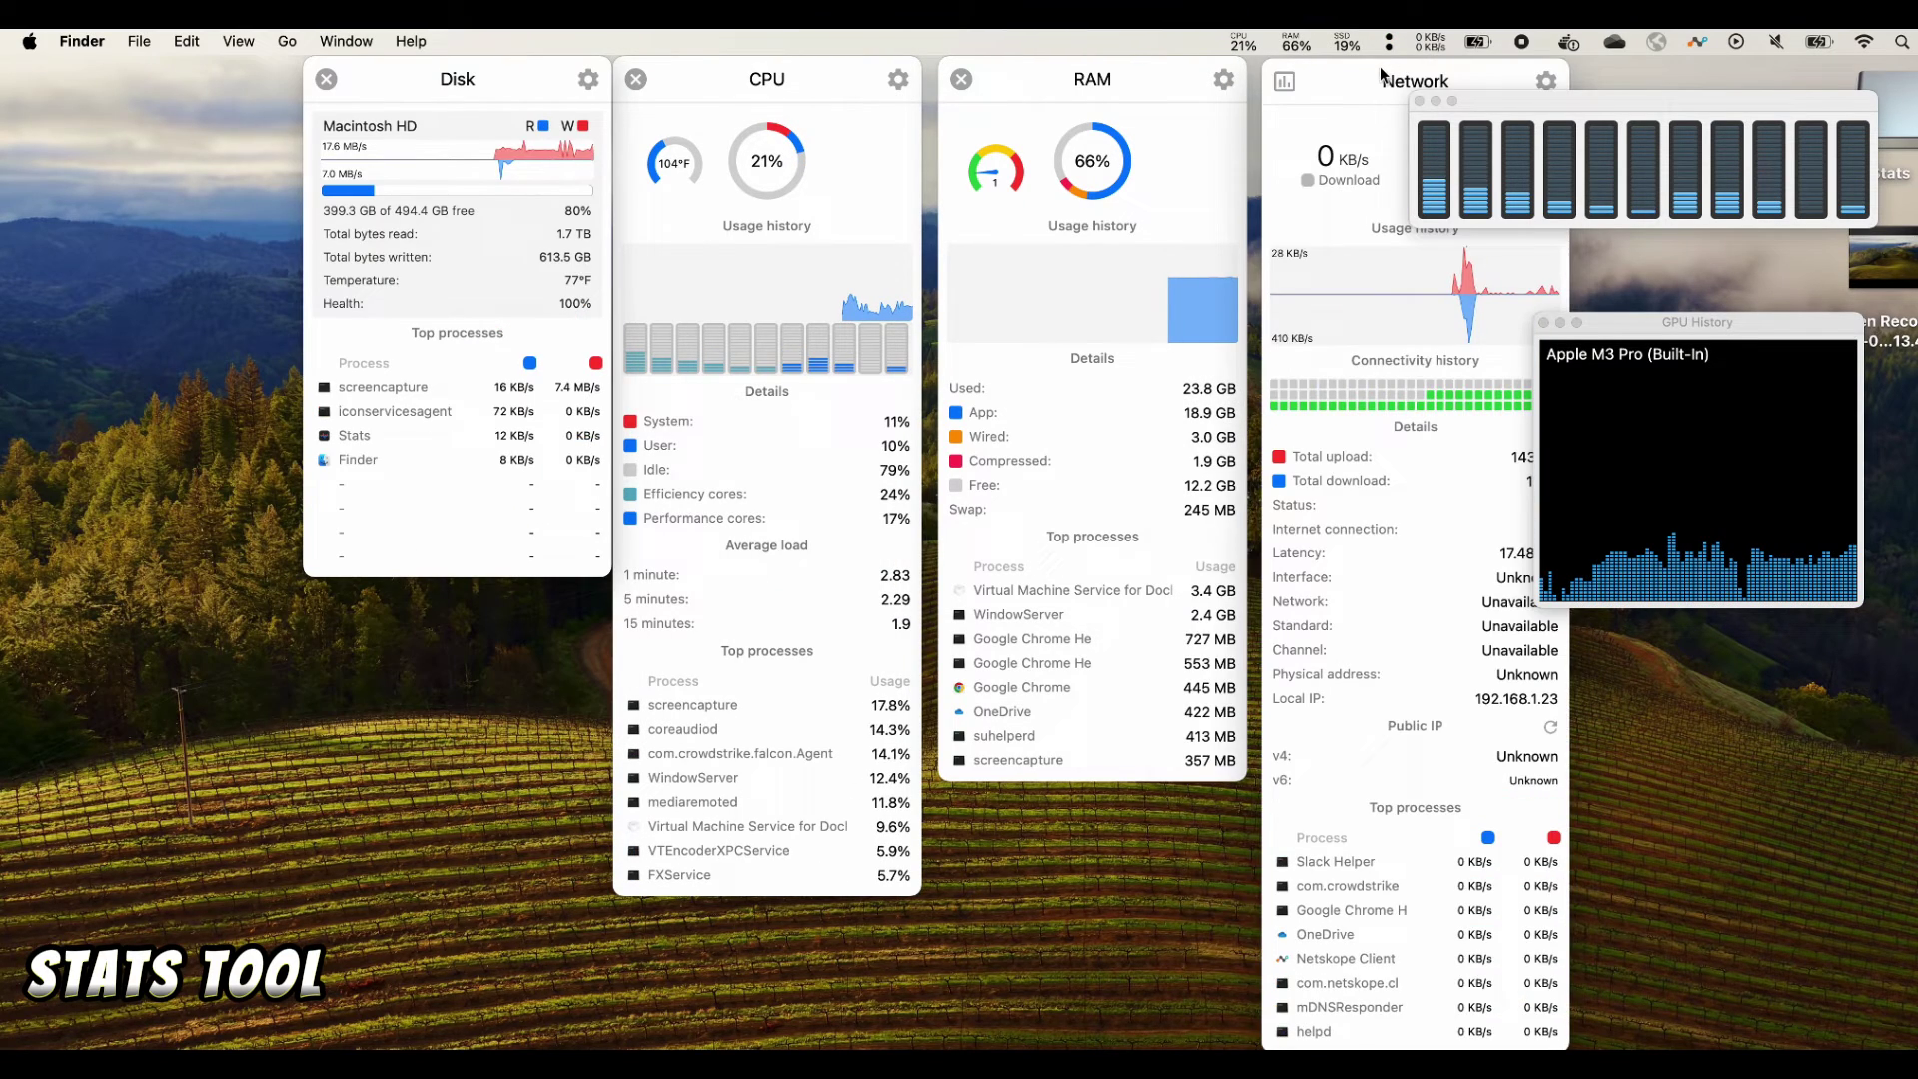
pyautogui.moveTo(1385, 84); pyautogui.dragTo(1364, 85)
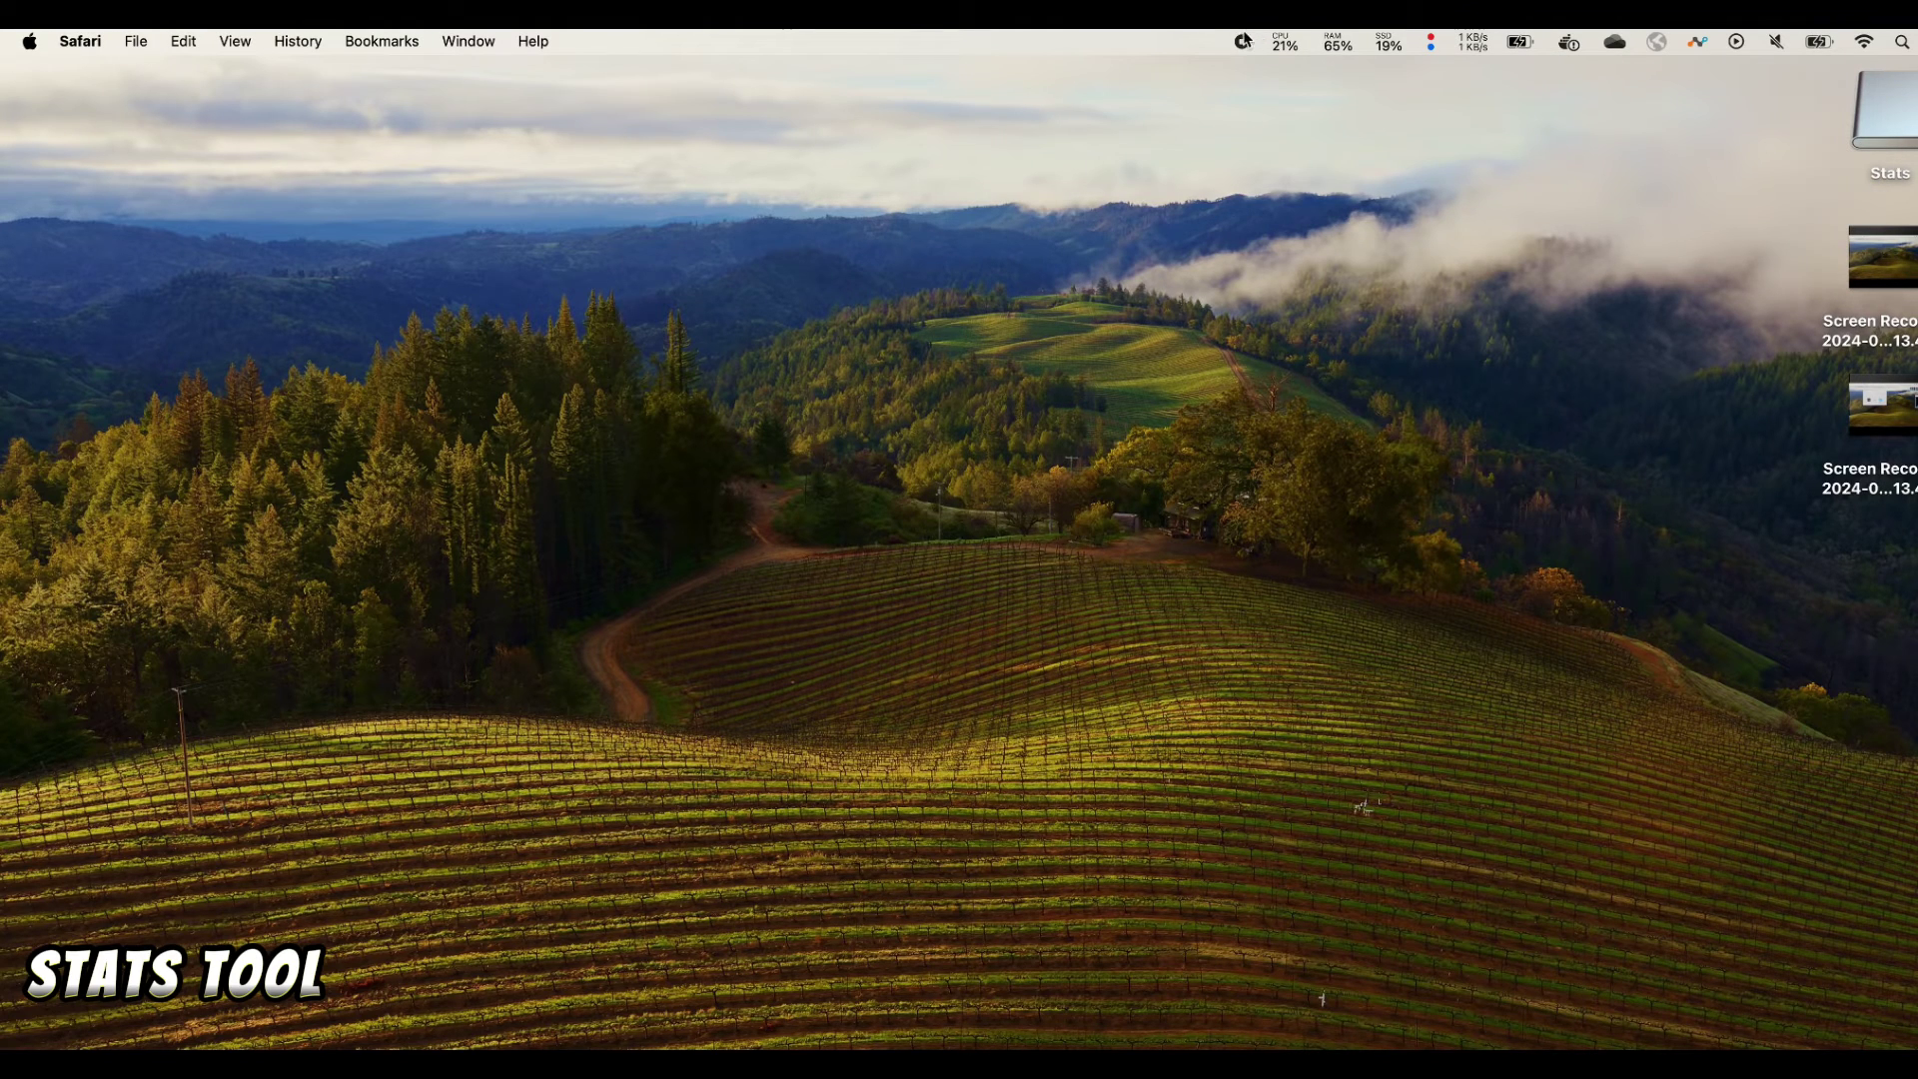
# Open Stats settings from the Disk panel's gear, move the window up, and select CPU
pyautogui.click(1390, 48)
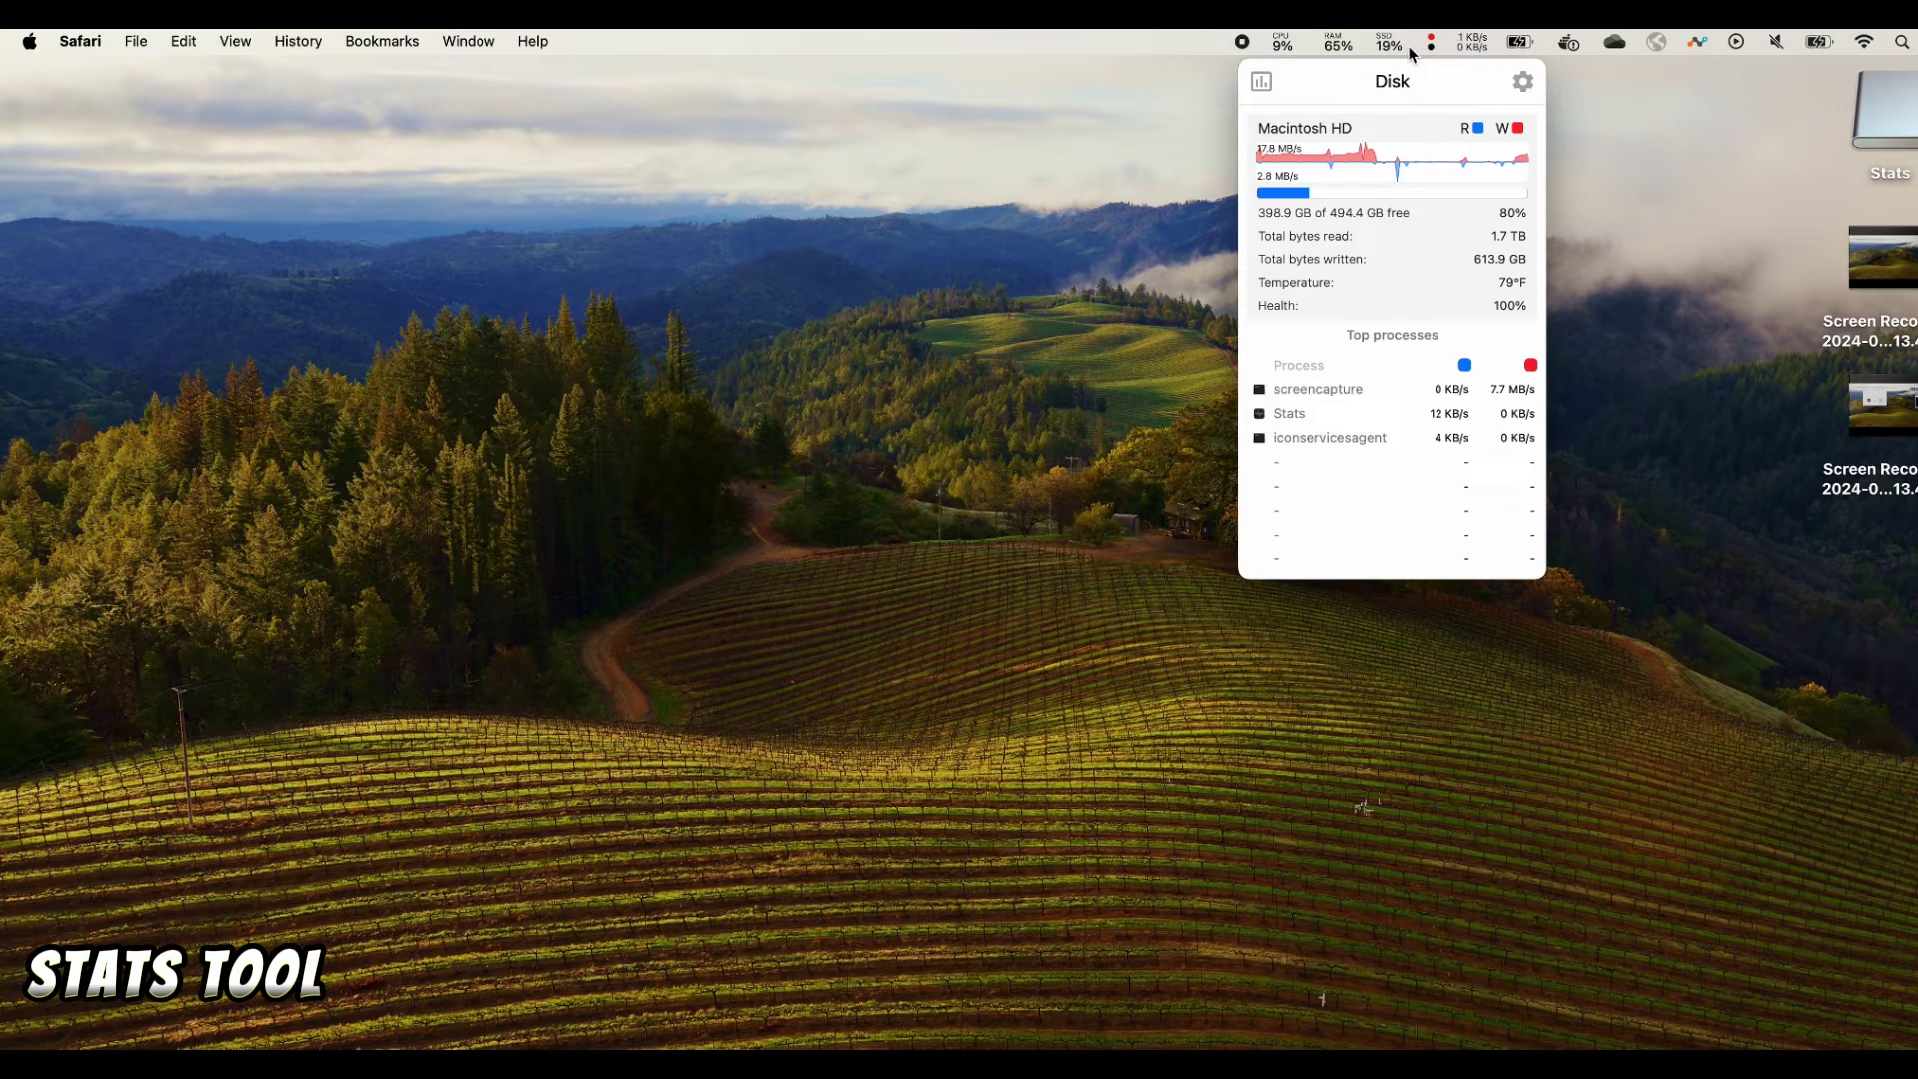
pyautogui.click(1523, 84)
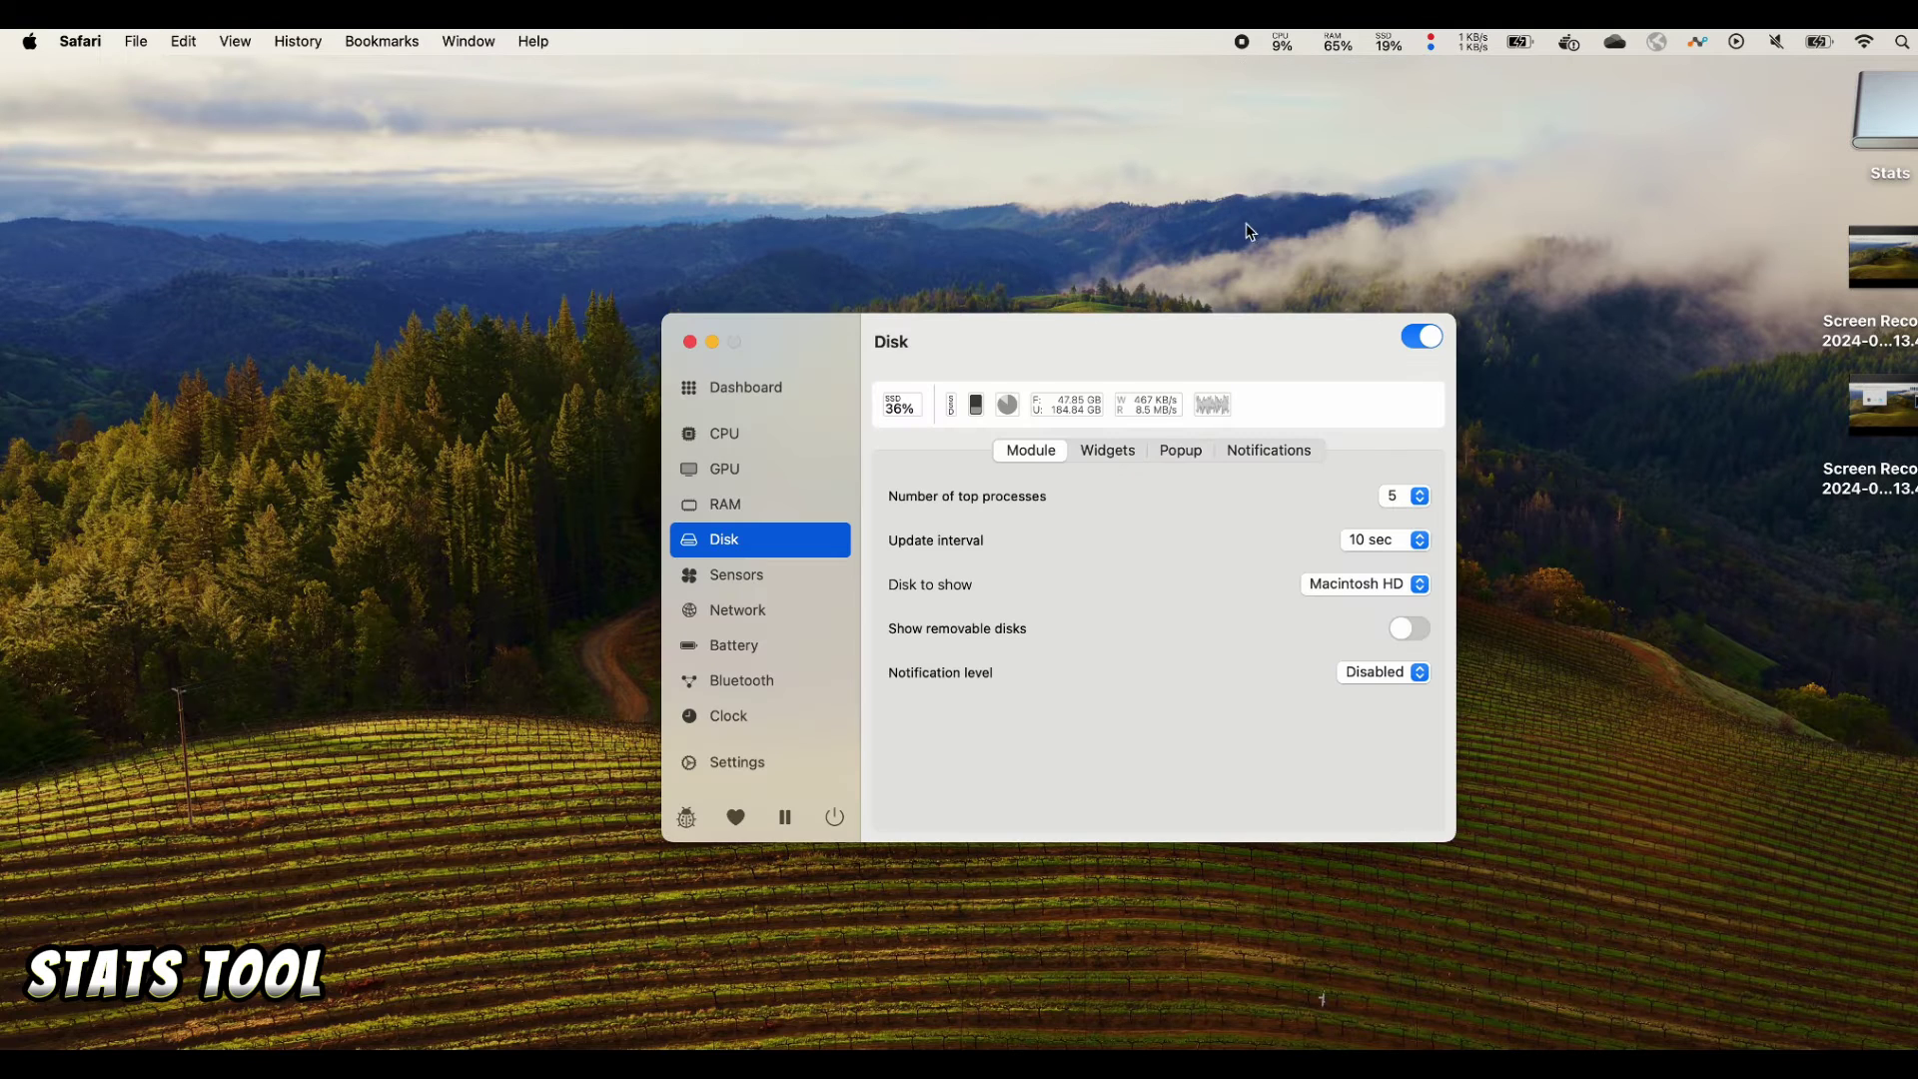
pyautogui.moveTo(1127, 313); pyautogui.dragTo(1060, 210)
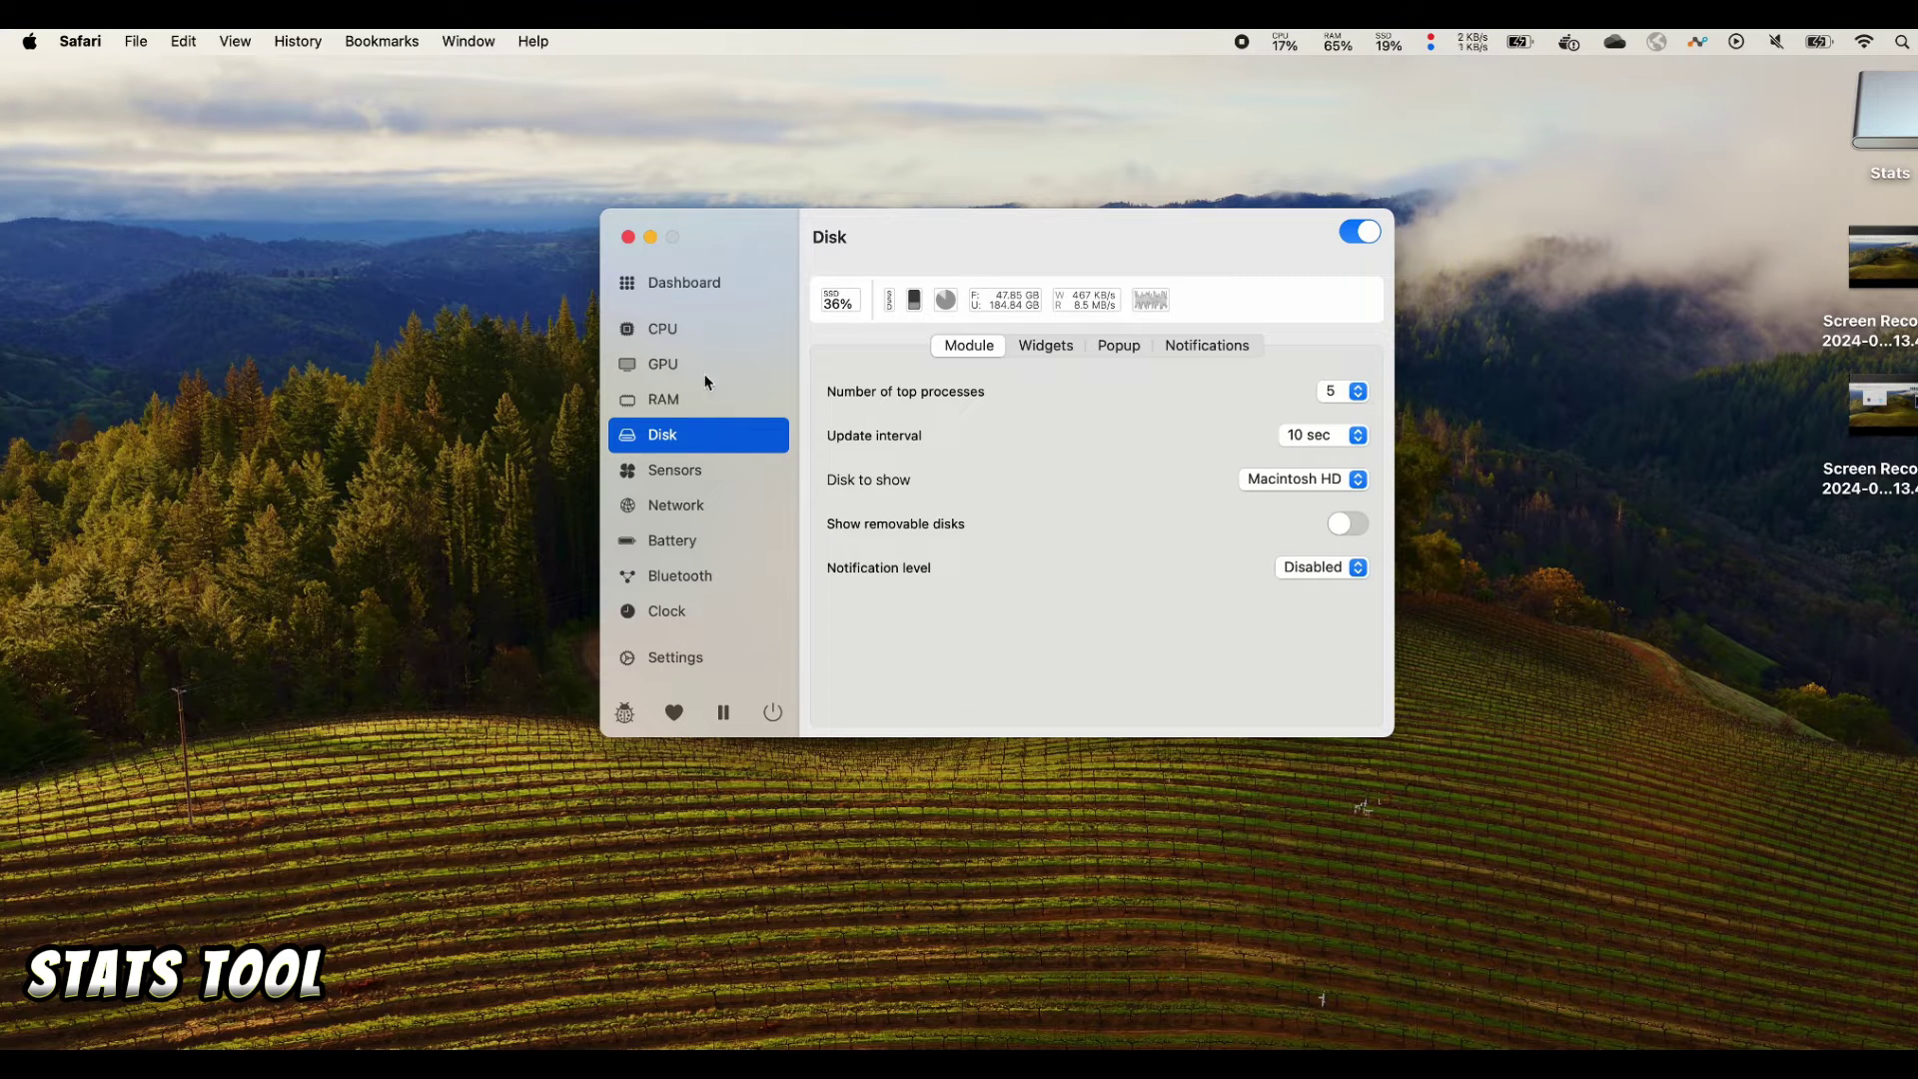
pyautogui.click(671, 339)
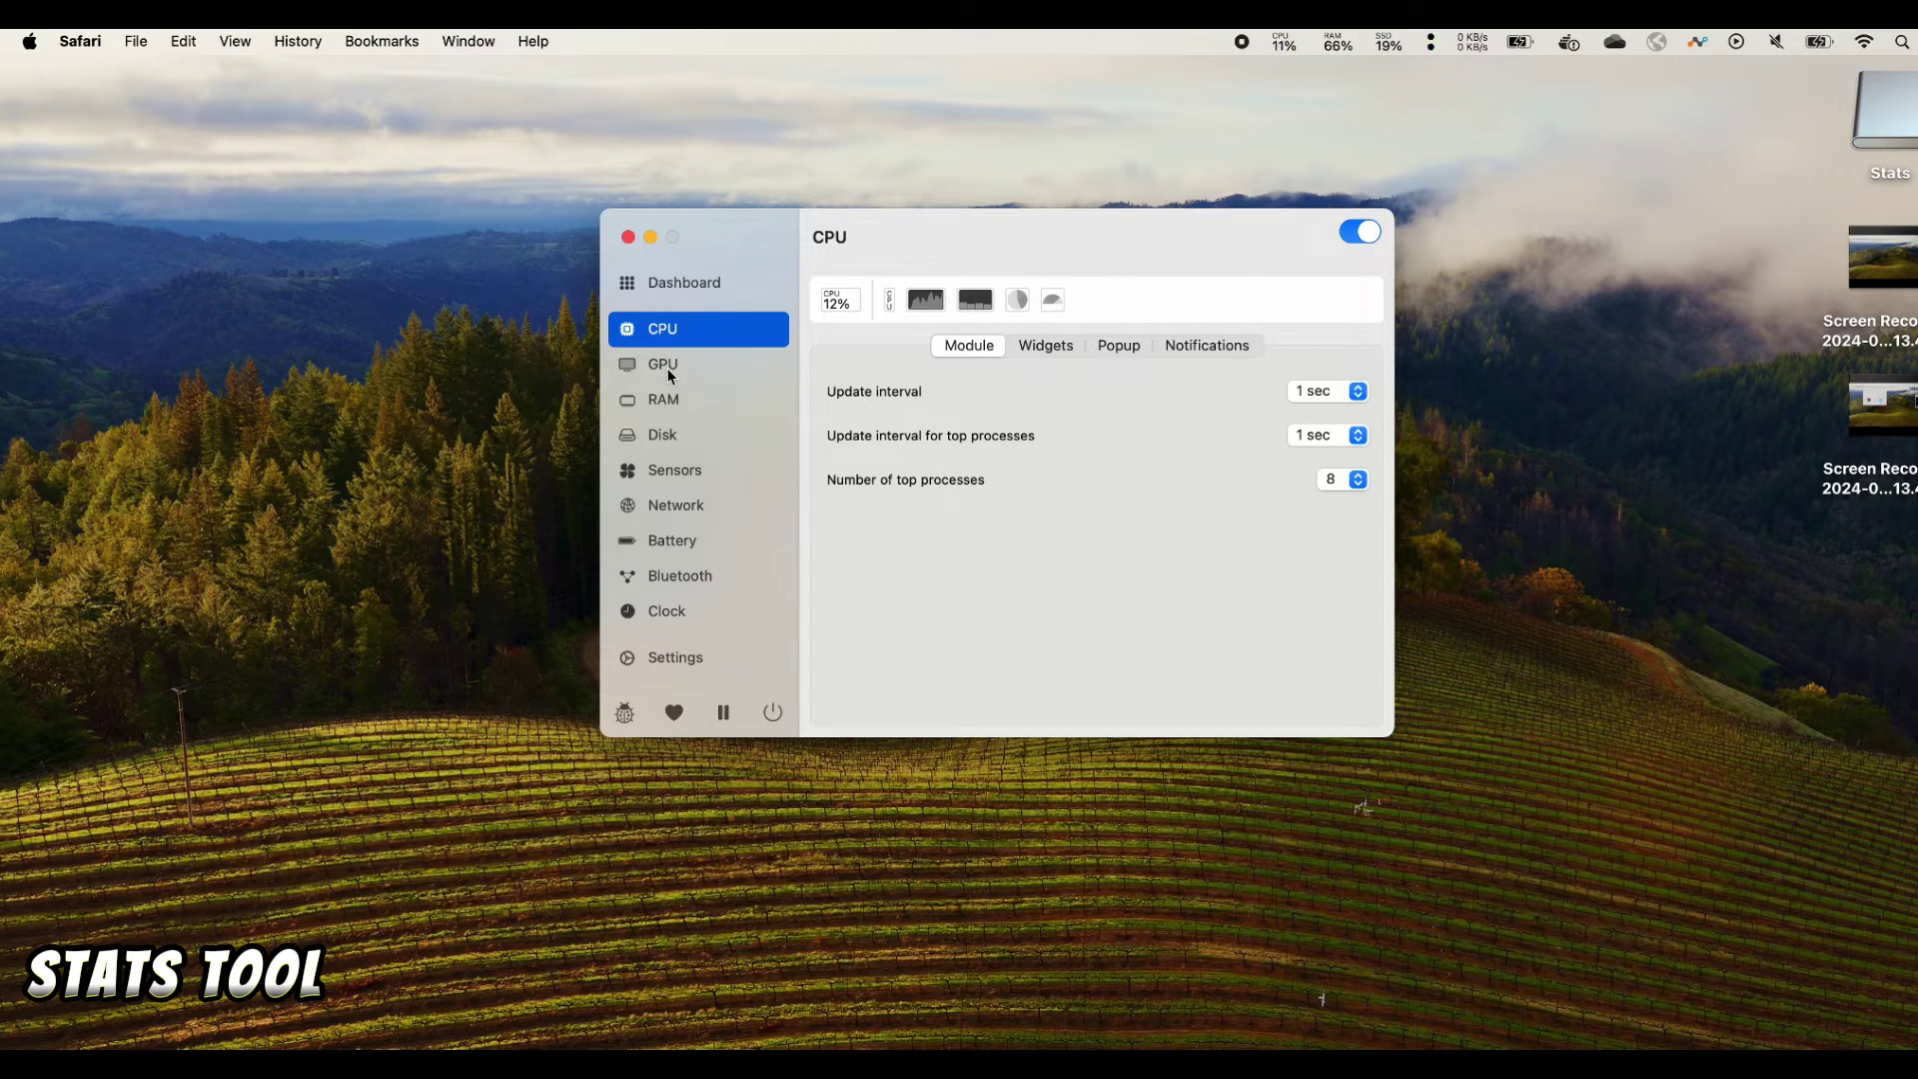
# Switch on the GPU module so a GPU percentage appears in the menu bar
pyautogui.click(670, 371)
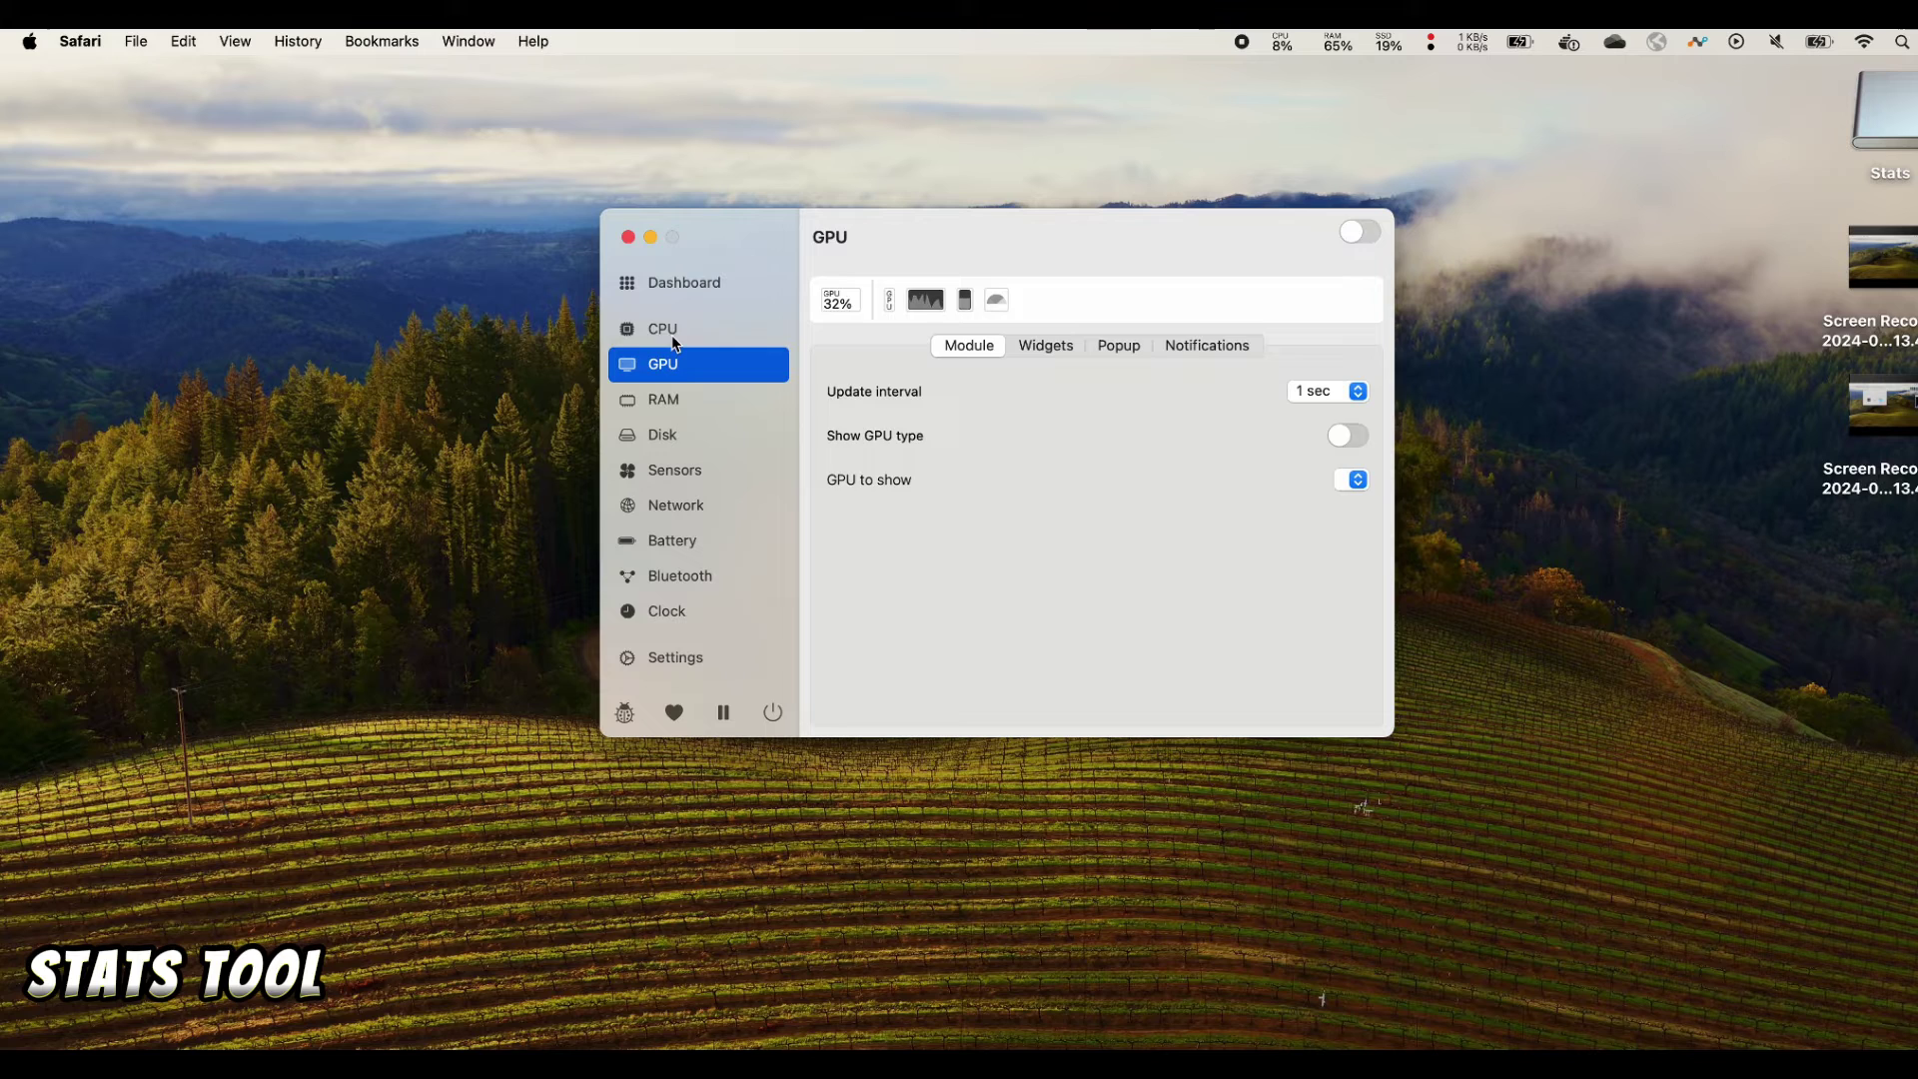
pyautogui.click(671, 333)
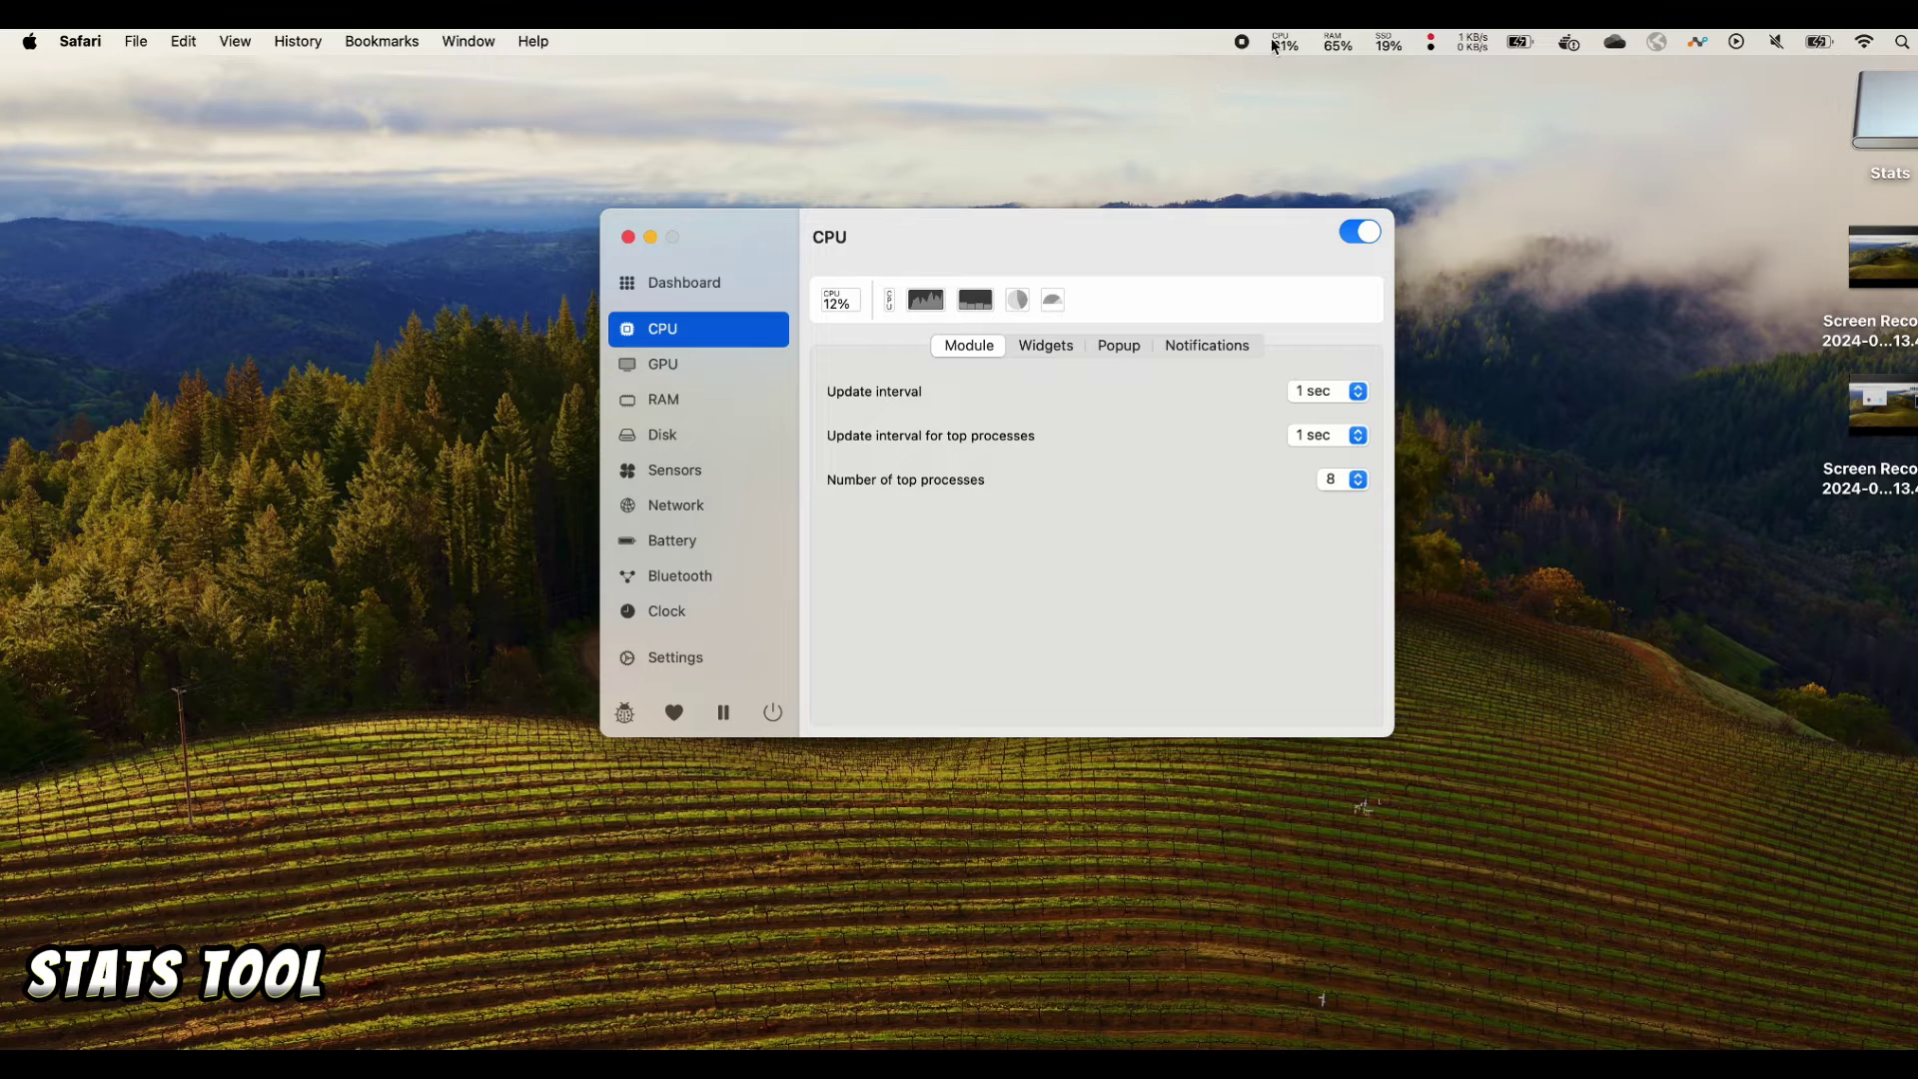
pyautogui.click(686, 369)
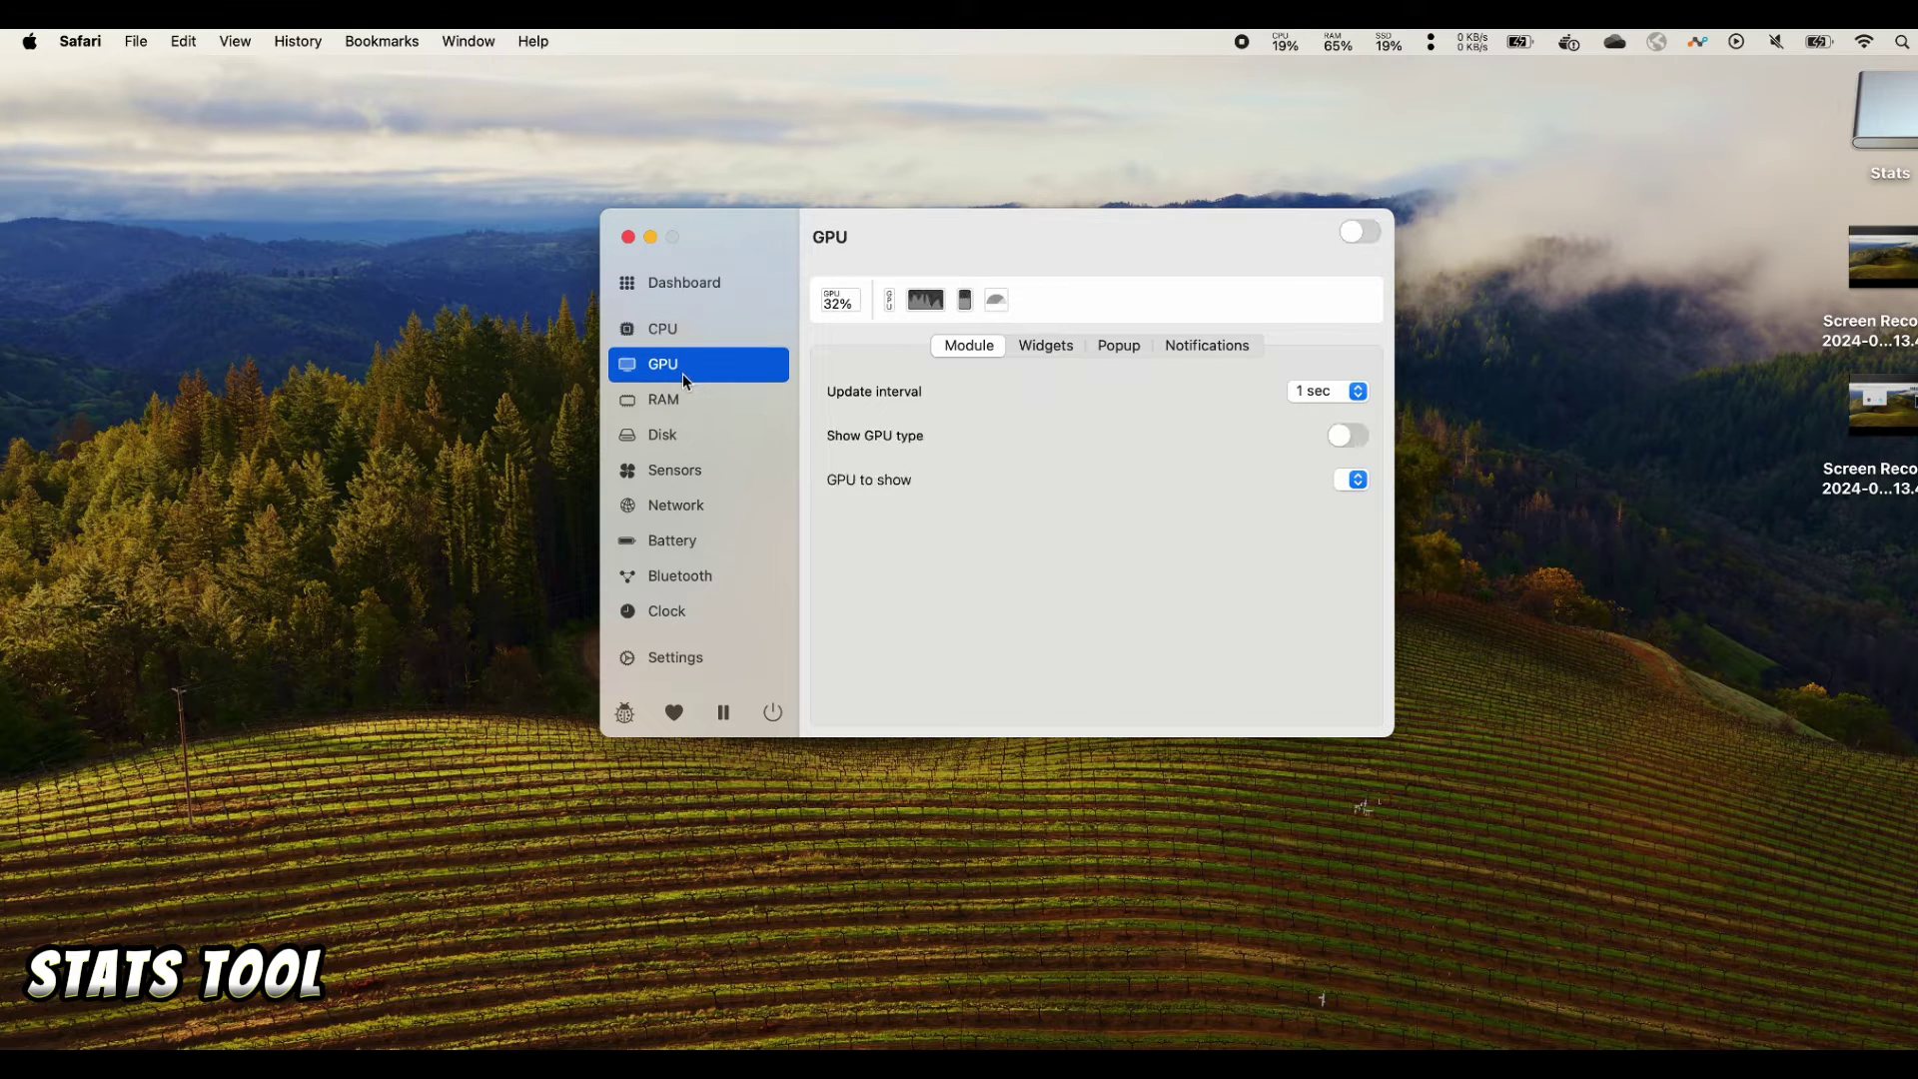
pyautogui.click(1358, 235)
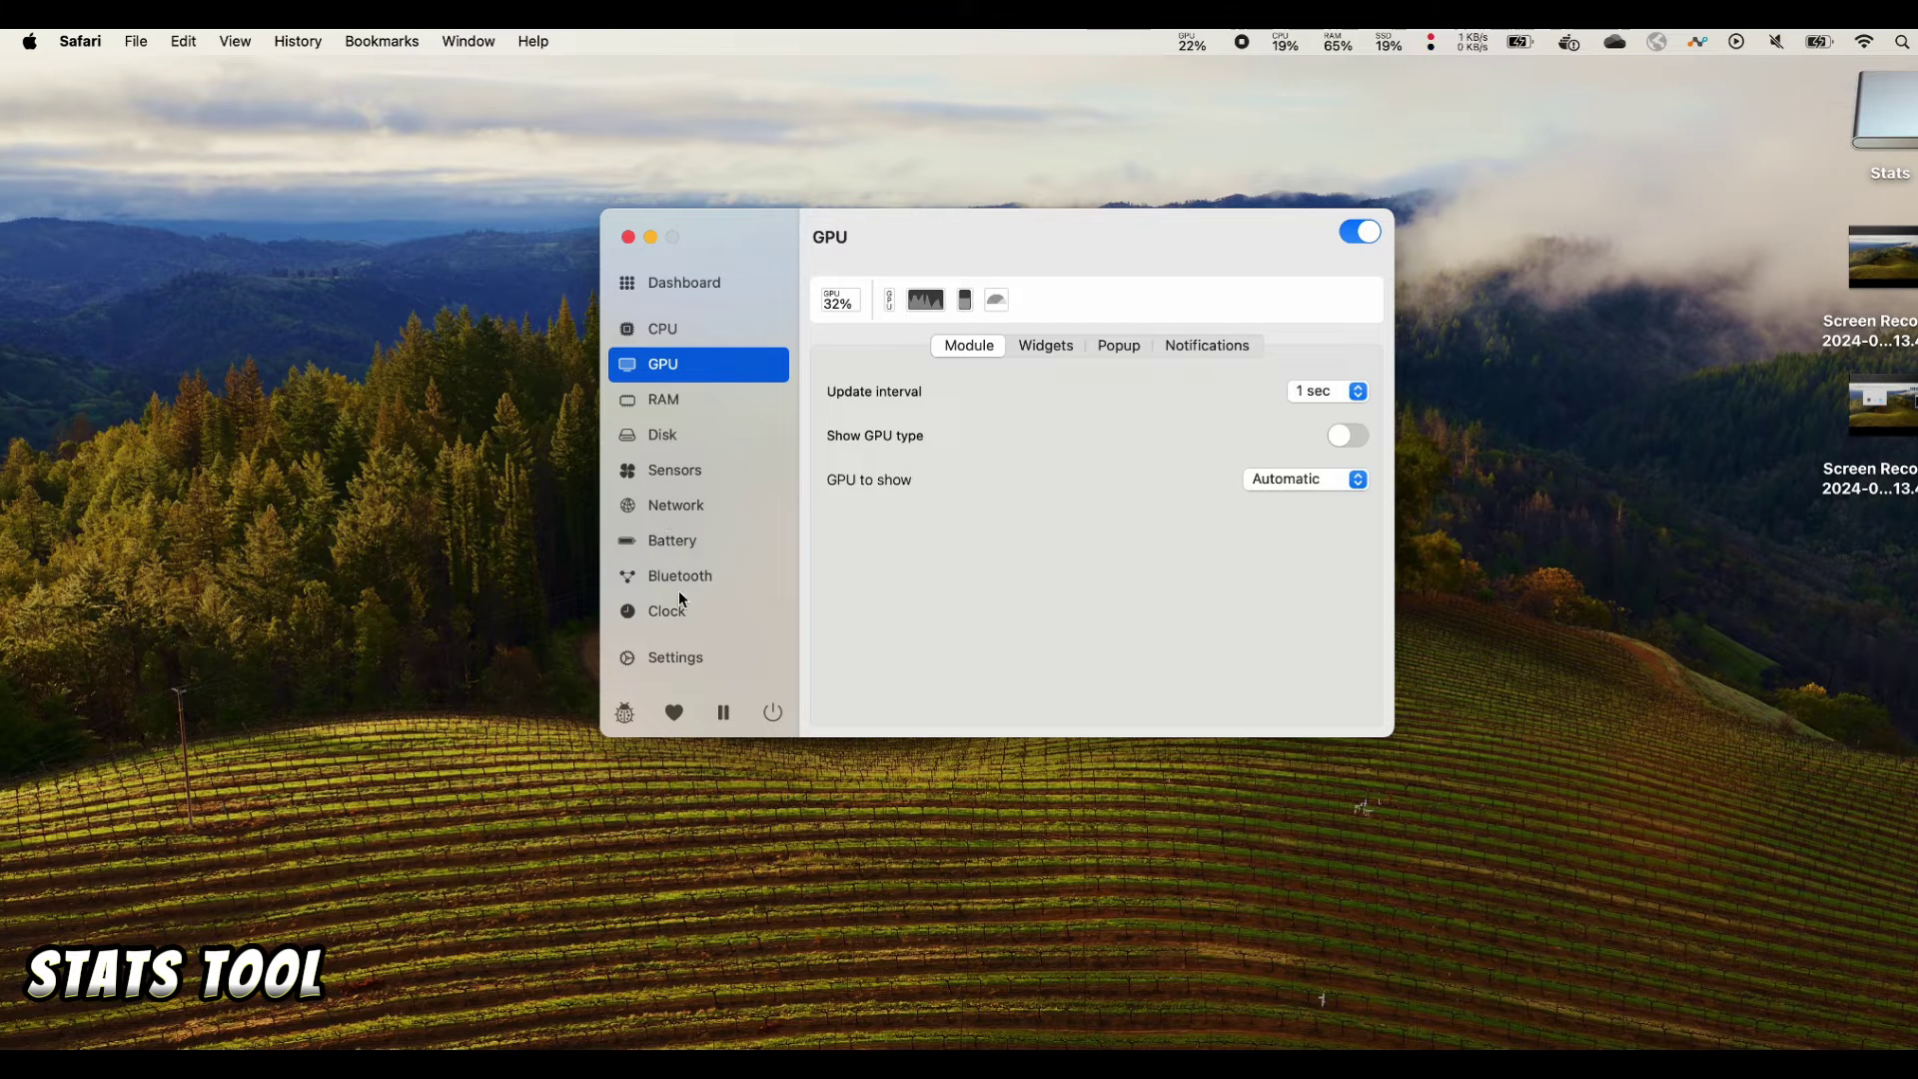
# Browse the Battery, Network and Sensors module settings in Stats
pyautogui.click(677, 545)
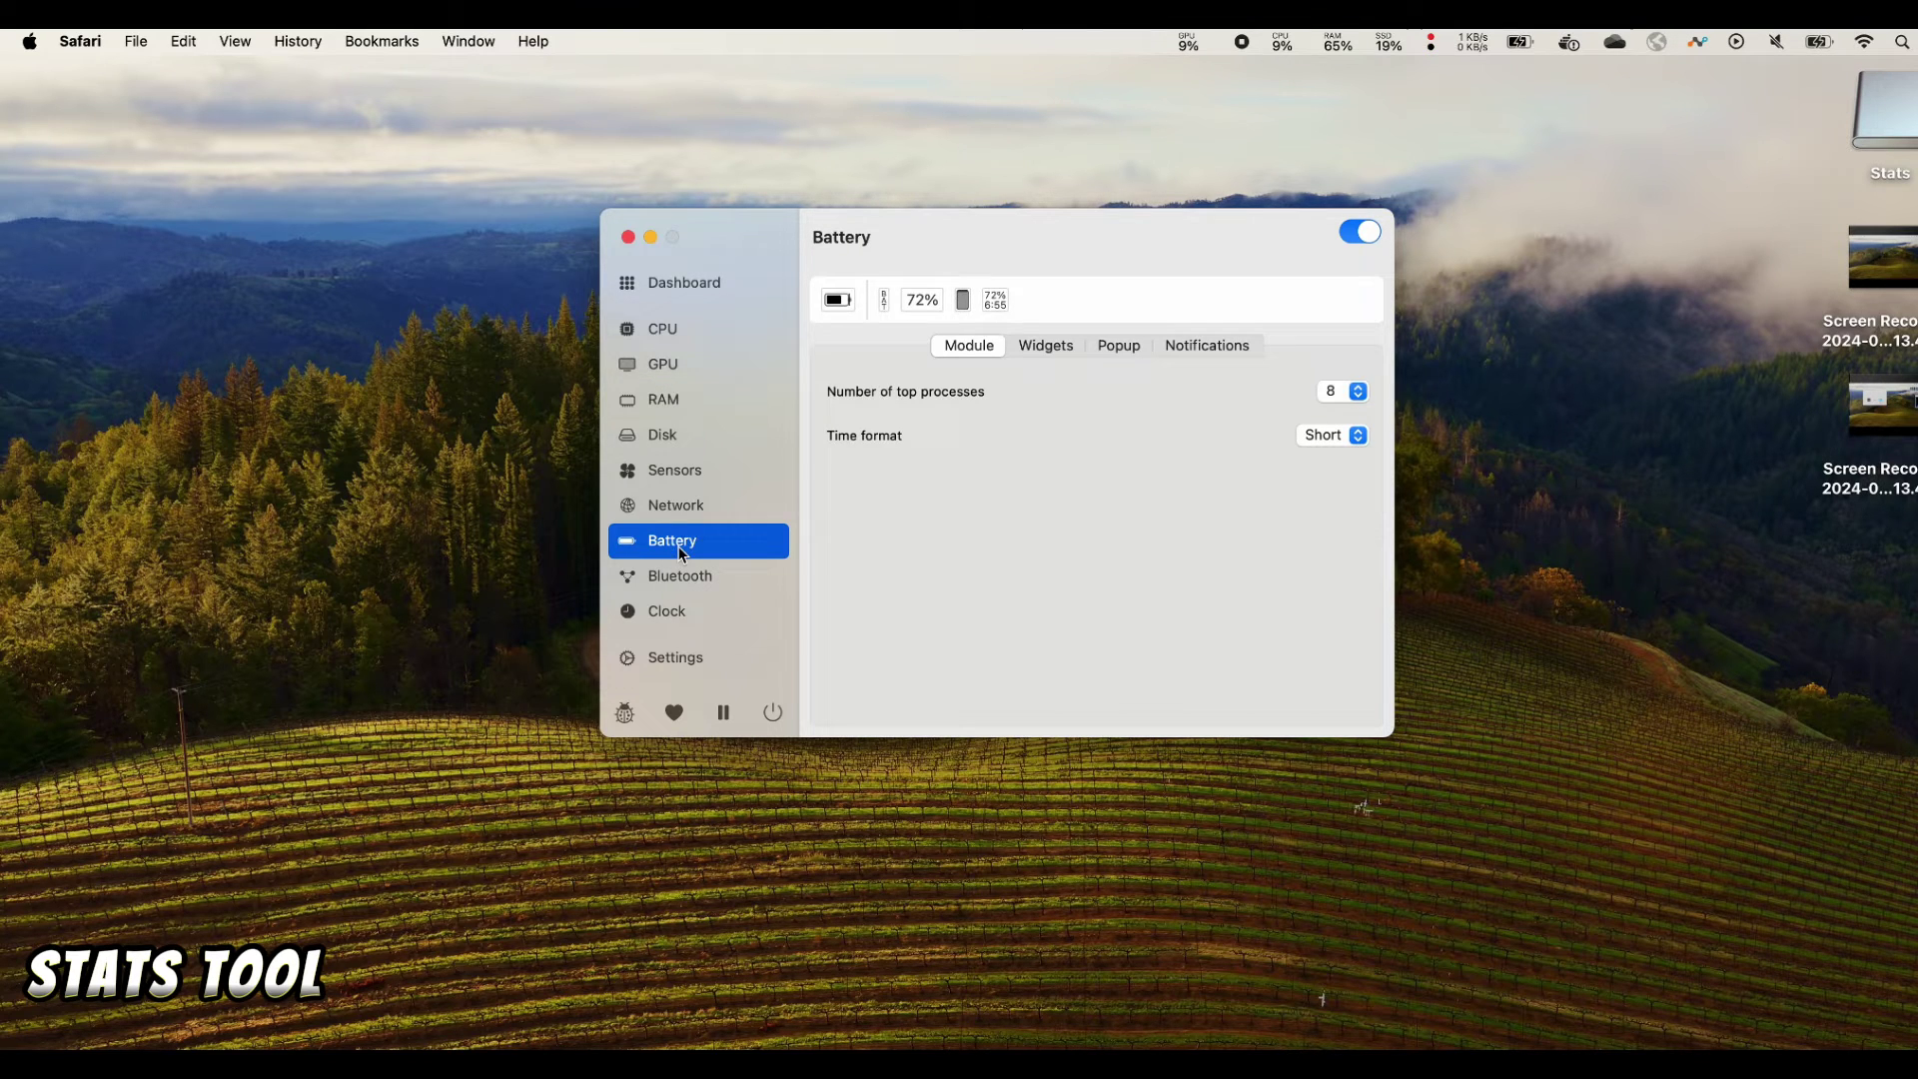
pyautogui.click(681, 510)
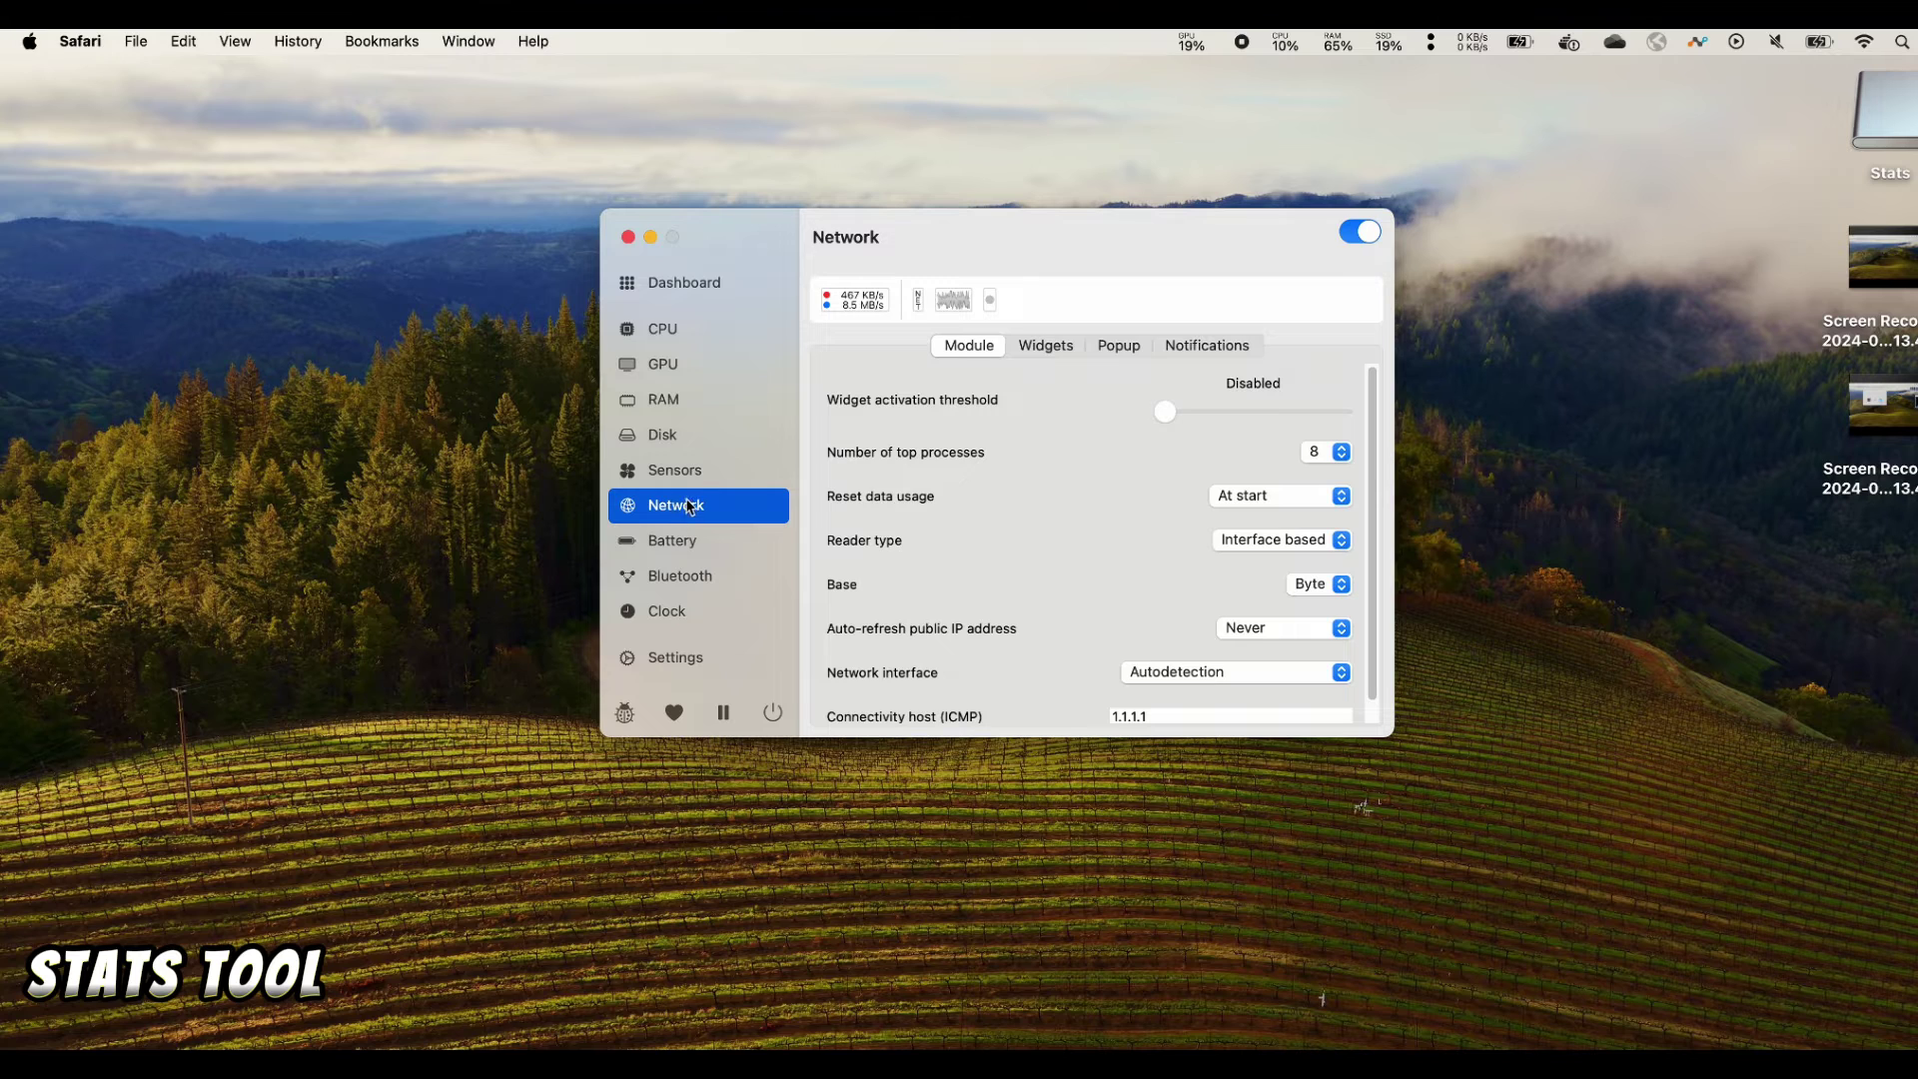
pyautogui.click(696, 480)
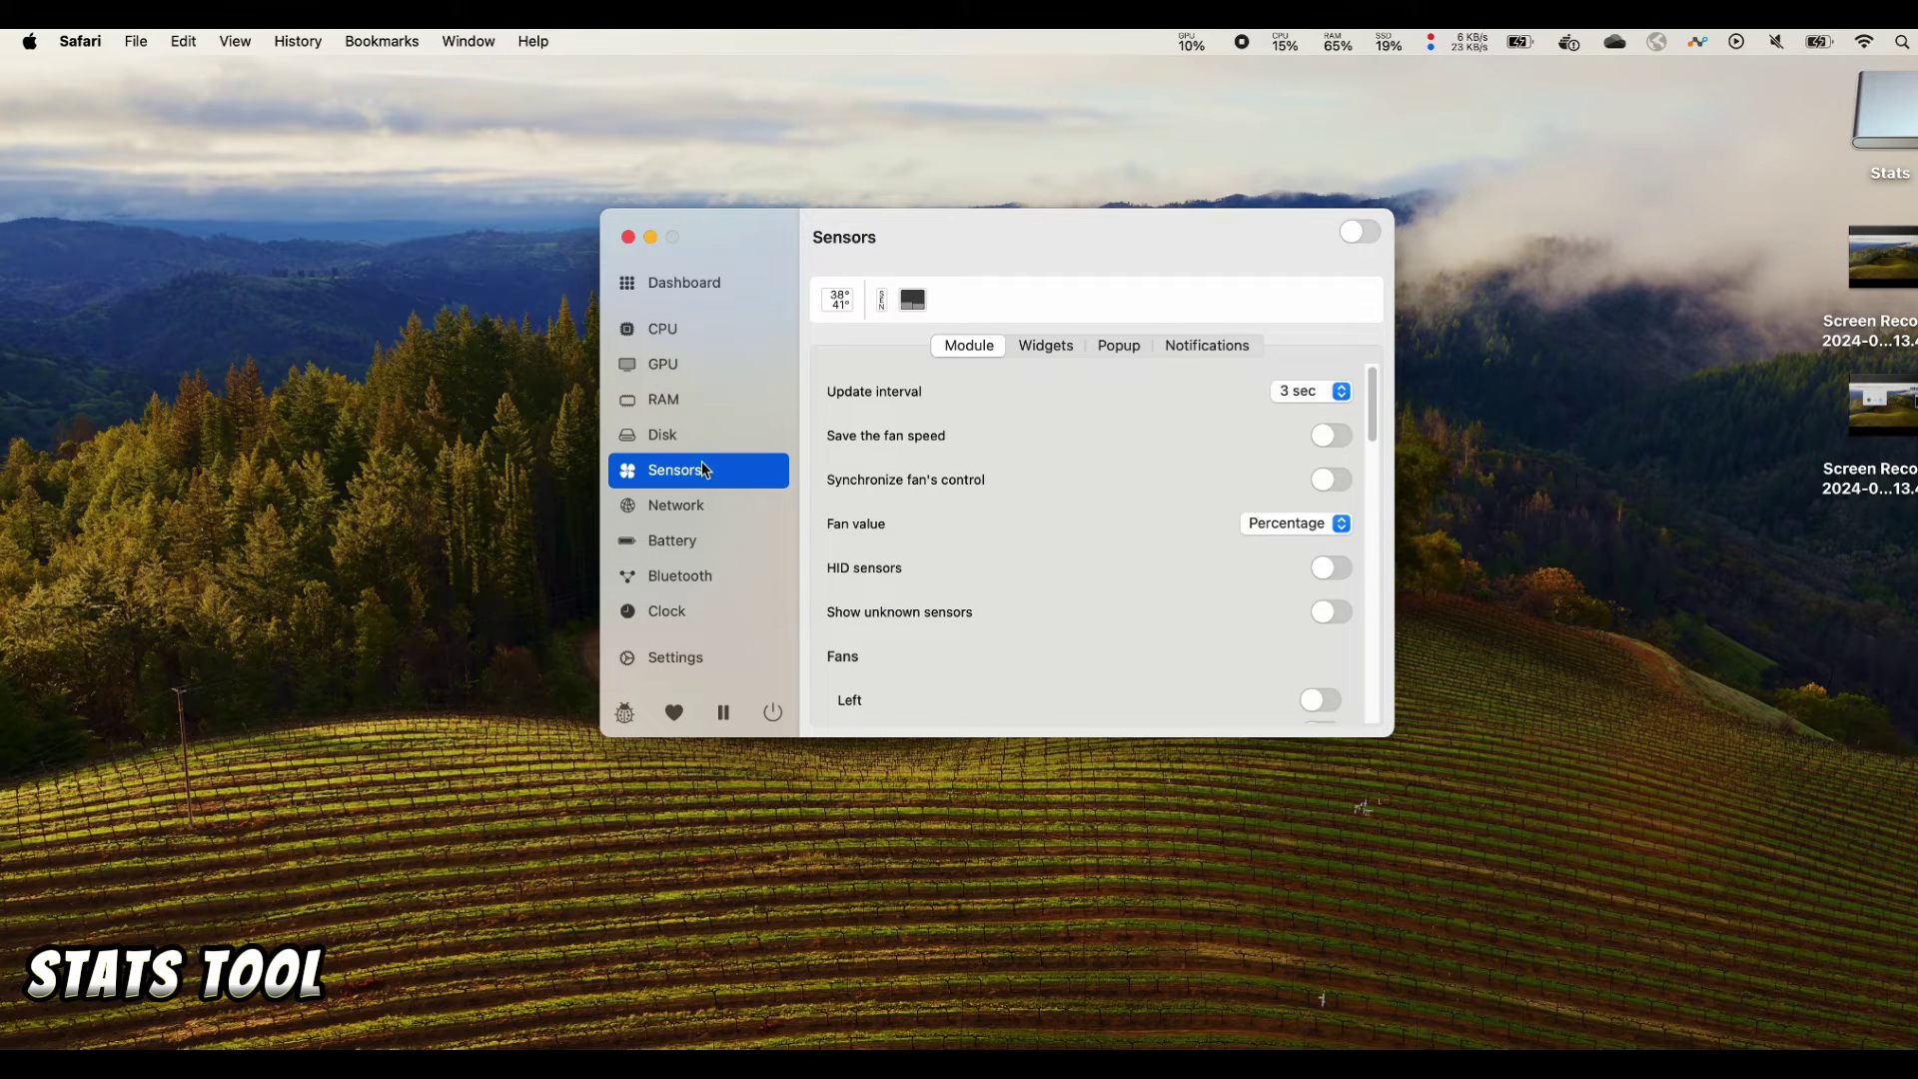
pyautogui.scroll(-3, 927, 637)
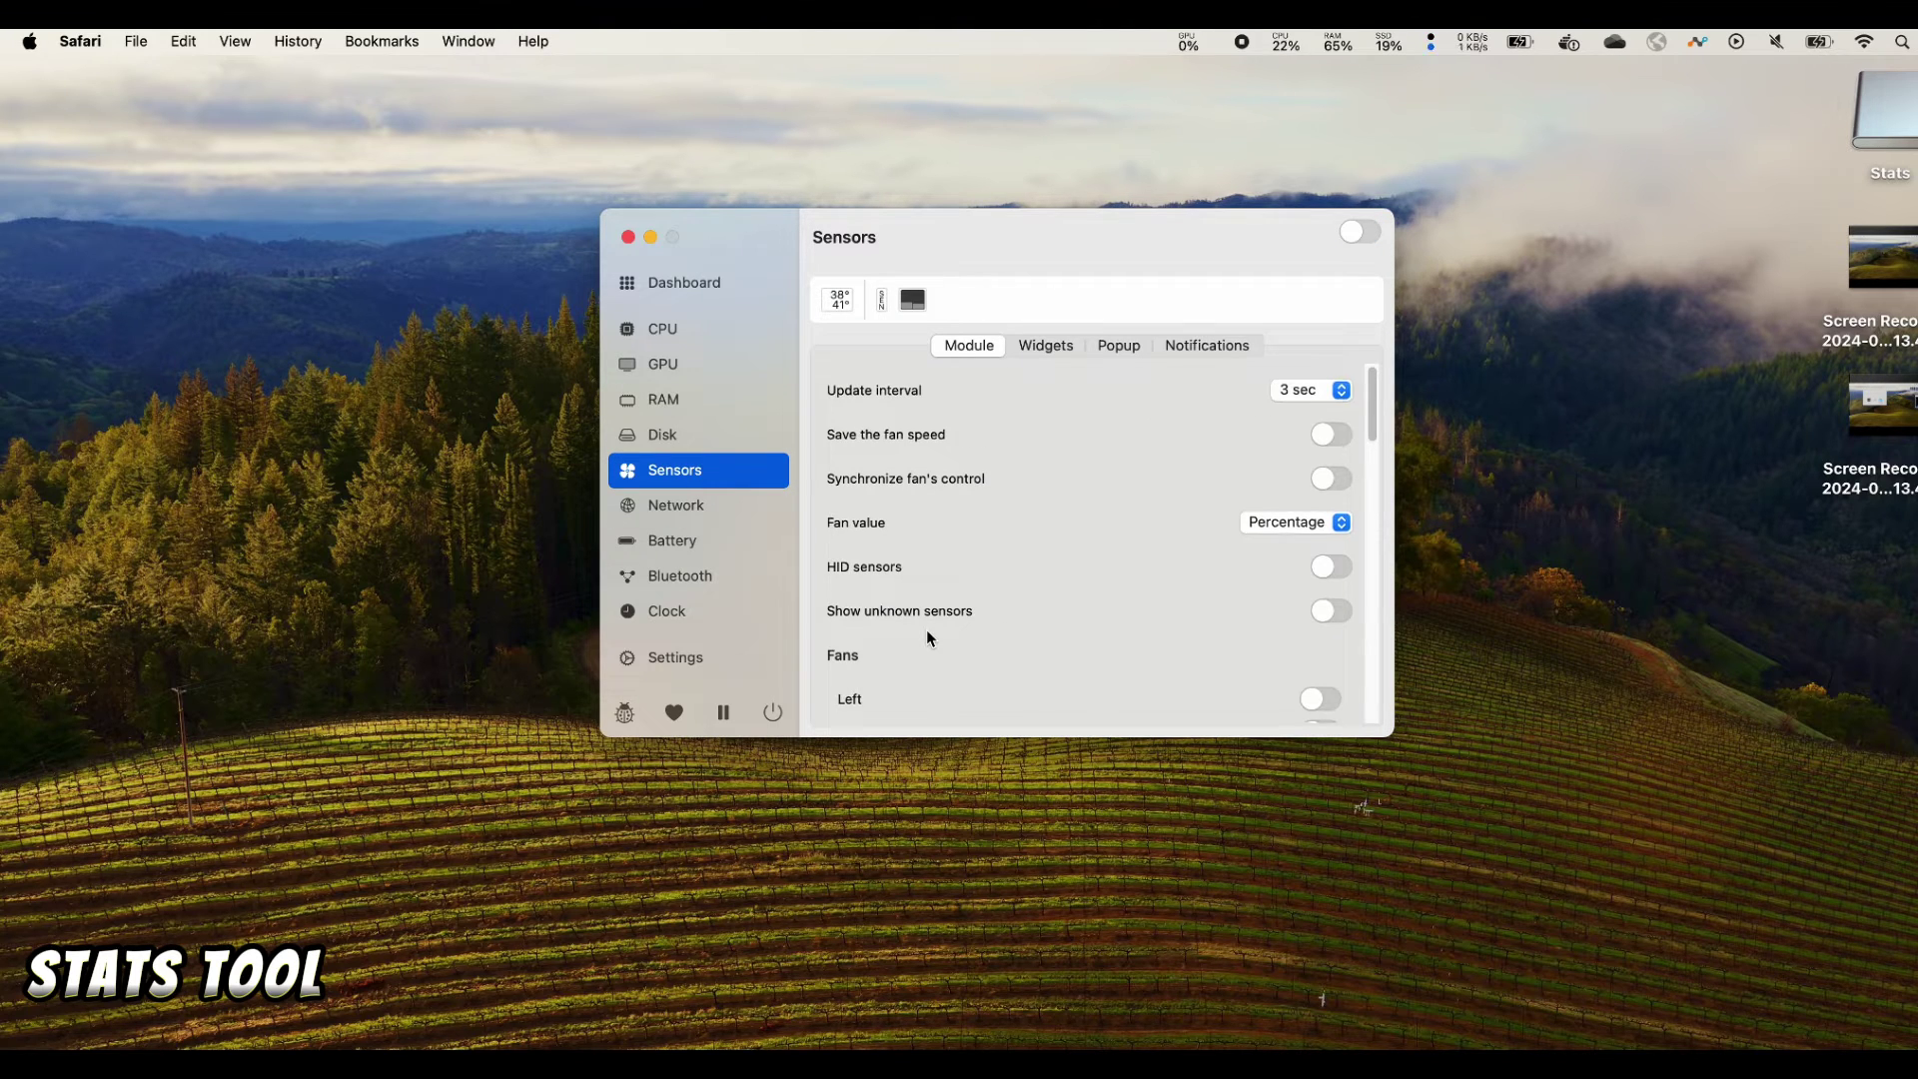
pyautogui.scroll(-6, 926, 629)
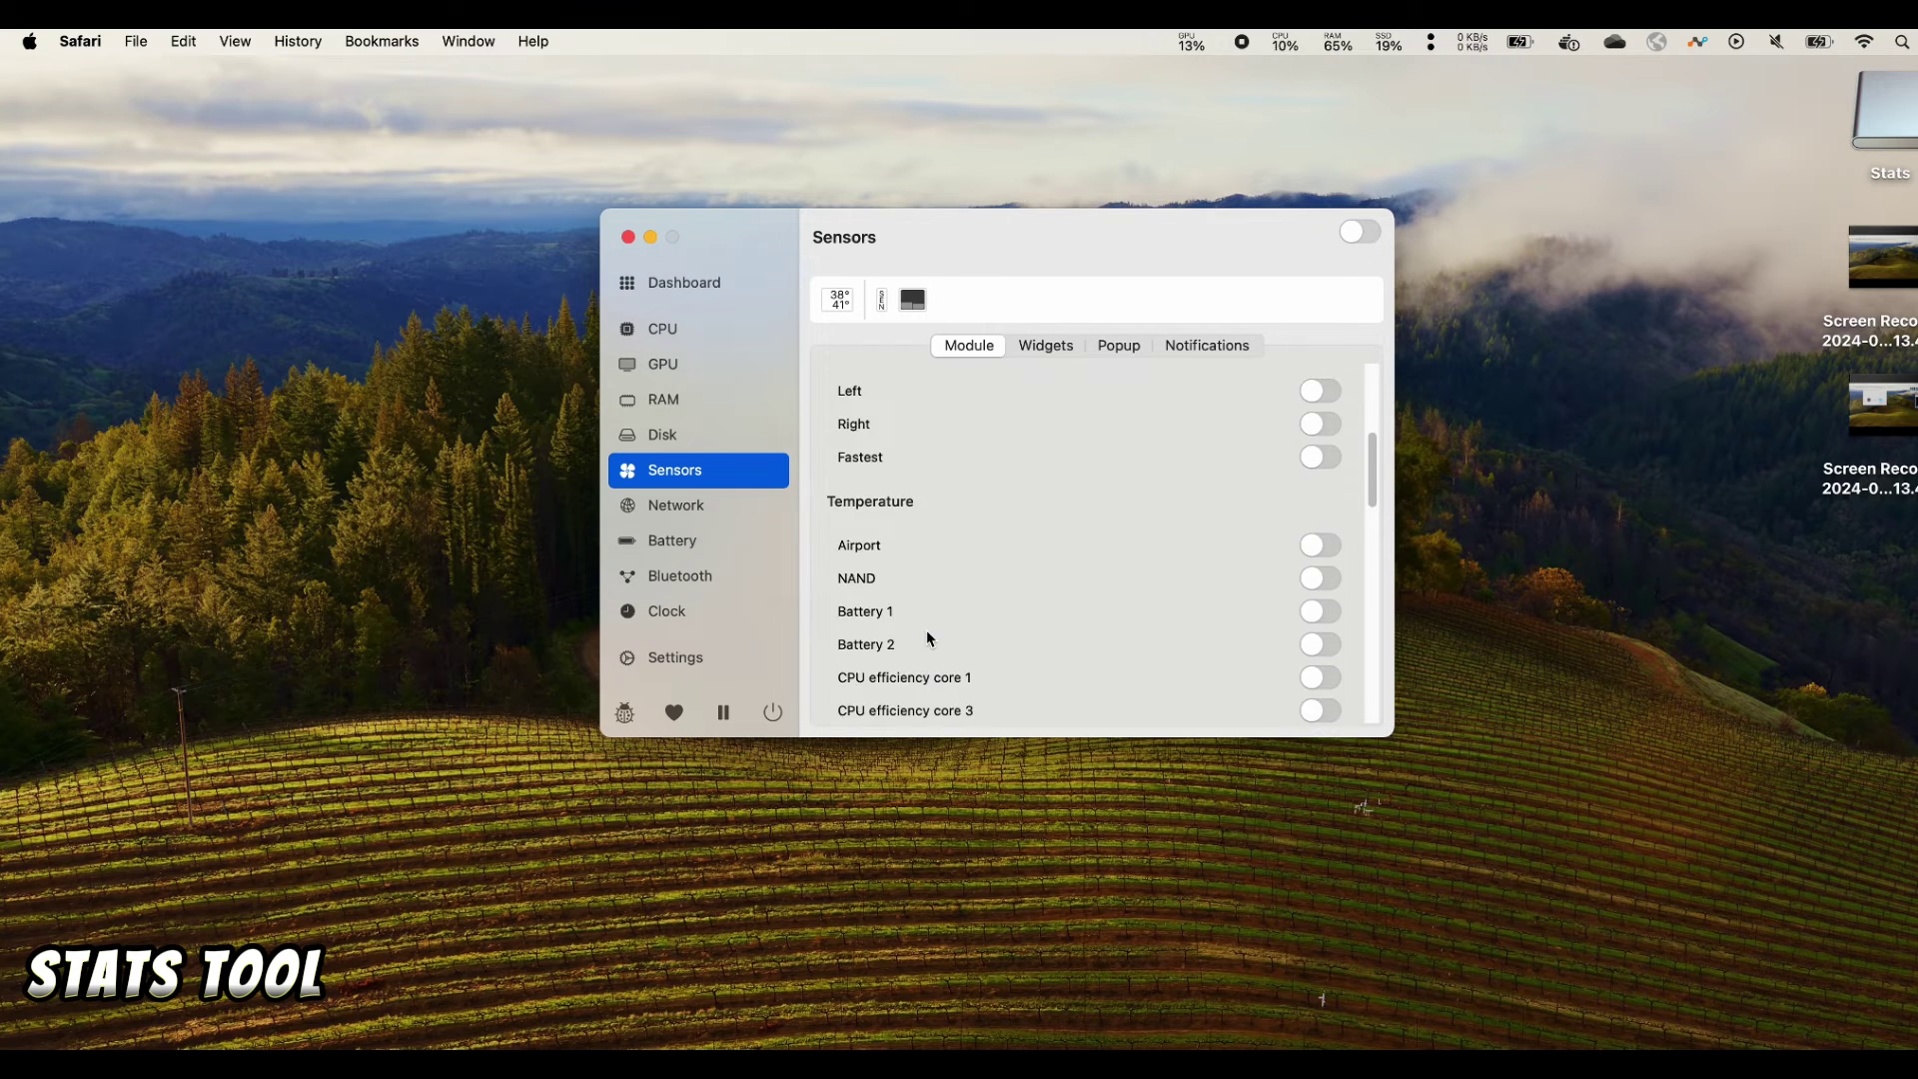
pyautogui.scroll(3, 927, 621)
pyautogui.scroll(5, 873, 554)
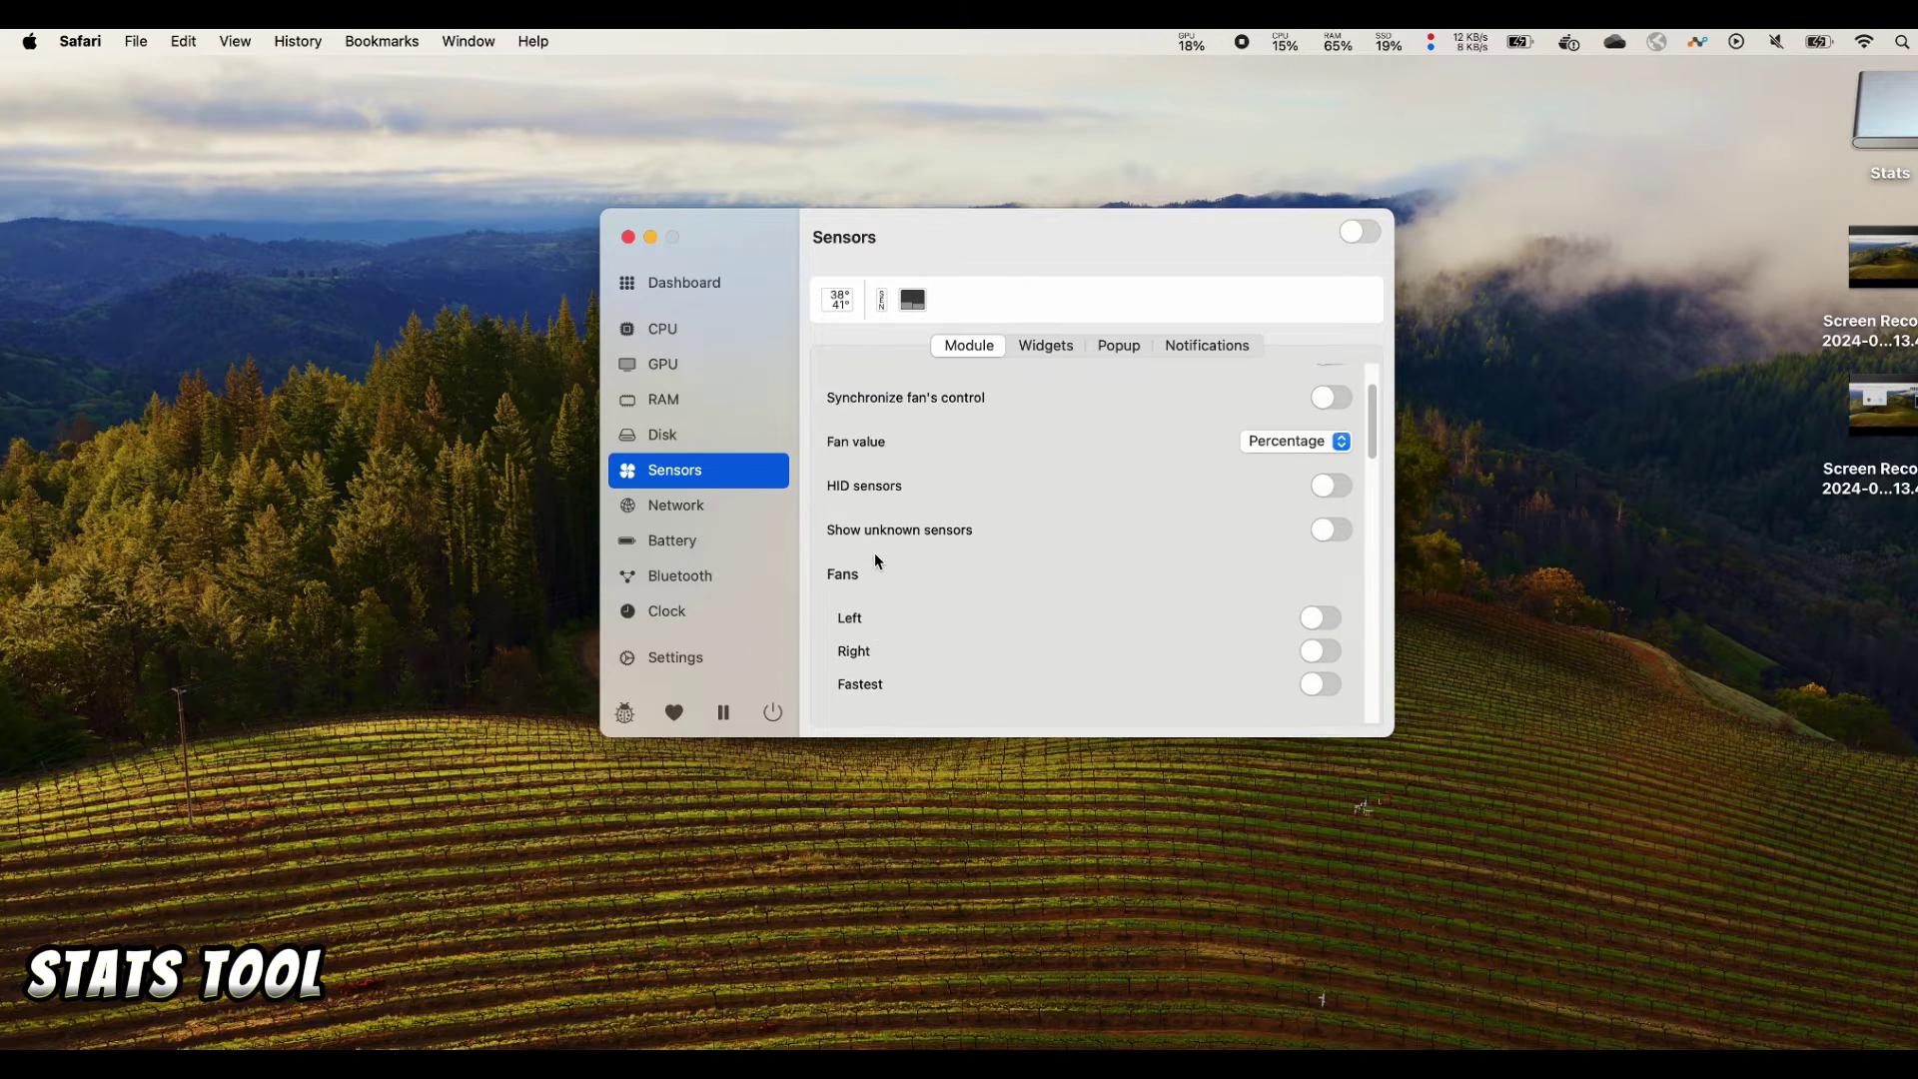
# Review the Clock and general app settings, then close the Stats settings window
pyautogui.click(672, 613)
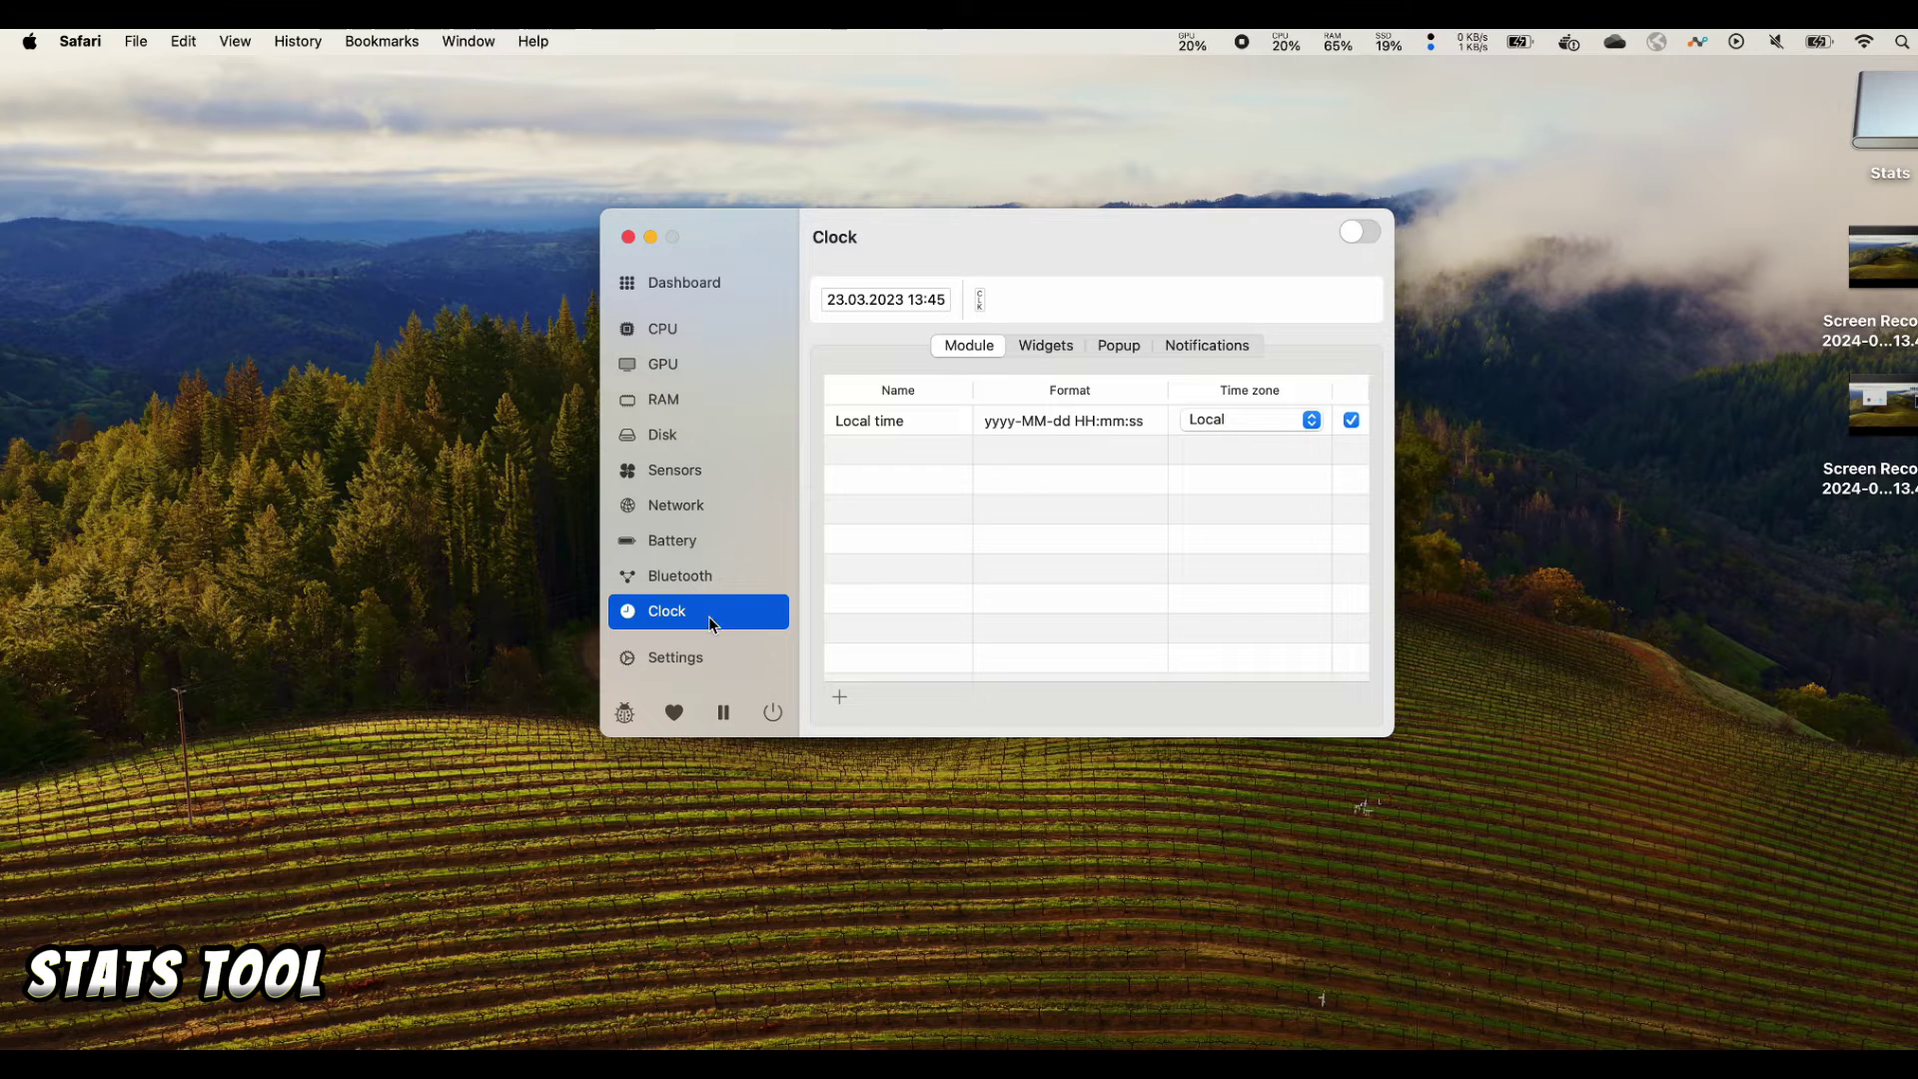
pyautogui.click(674, 665)
pyautogui.scroll(-2, 1087, 715)
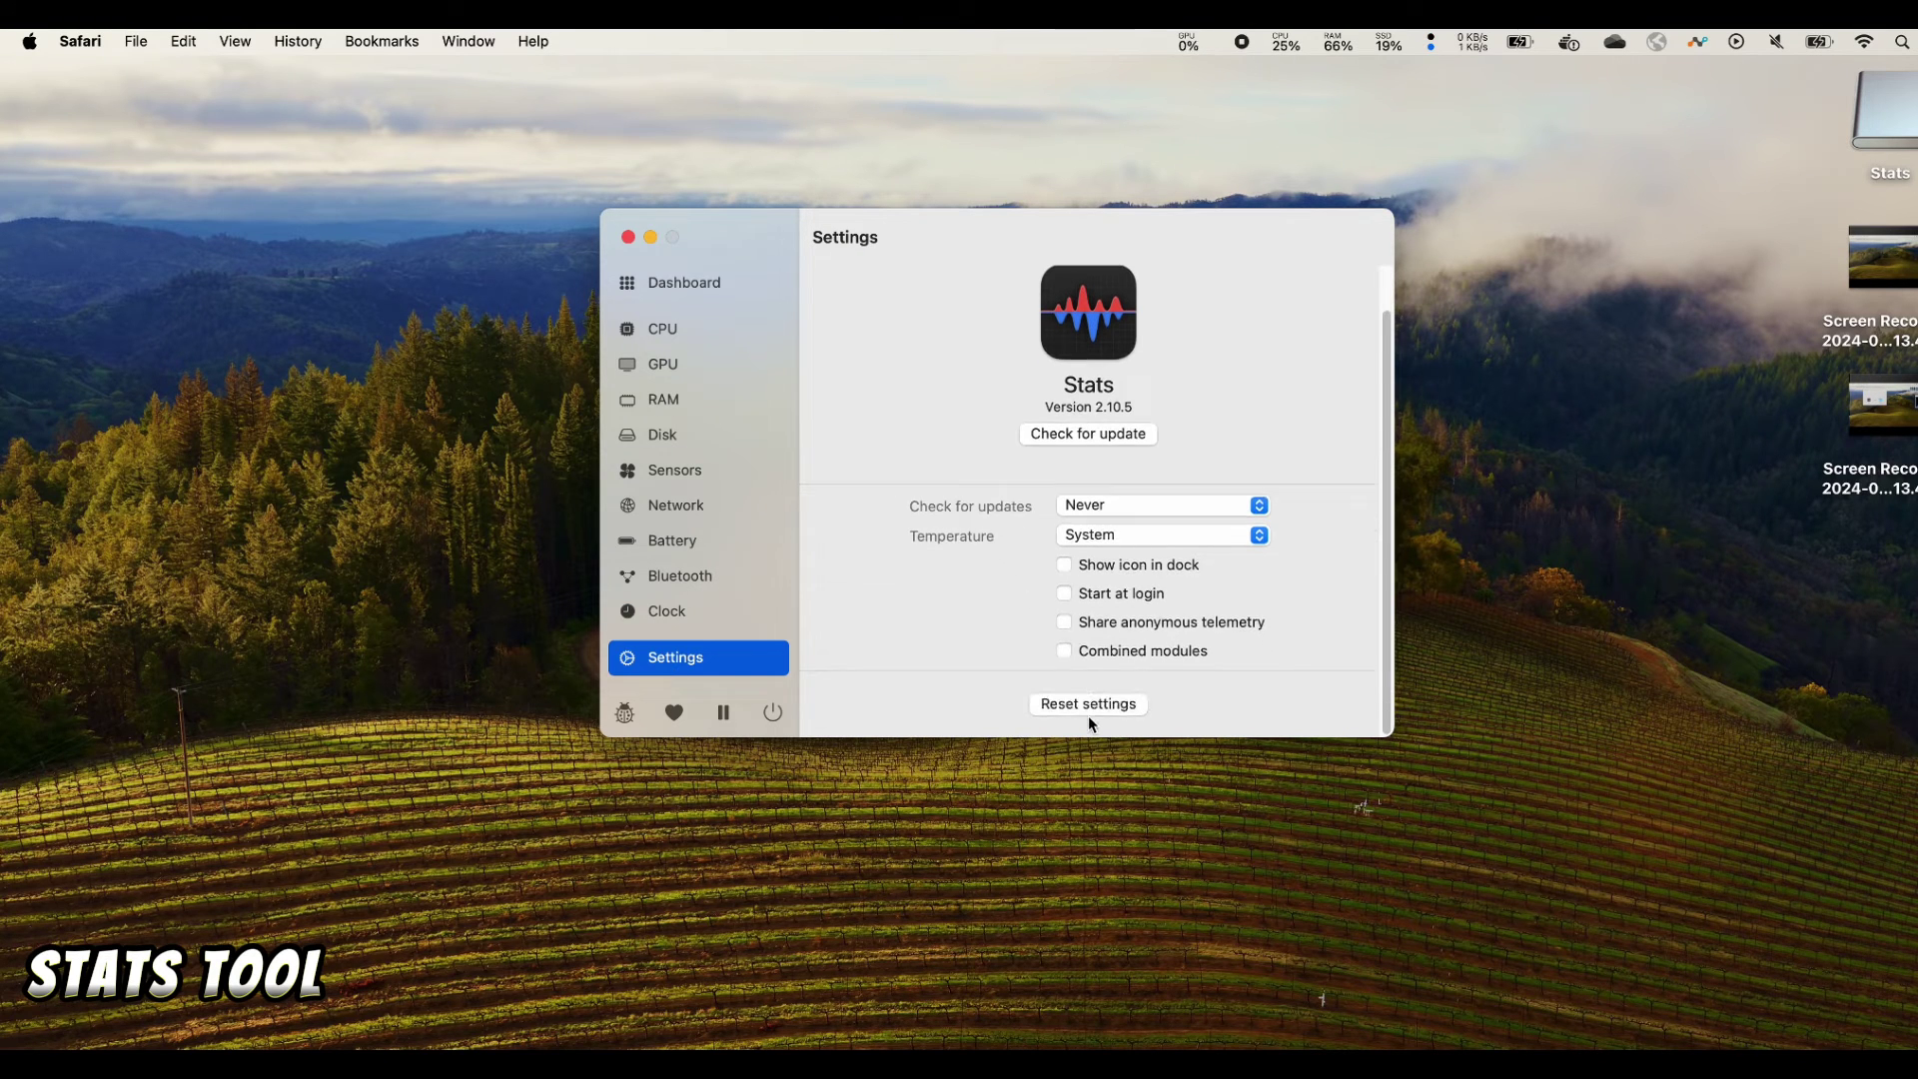
pyautogui.scroll(2, 1088, 716)
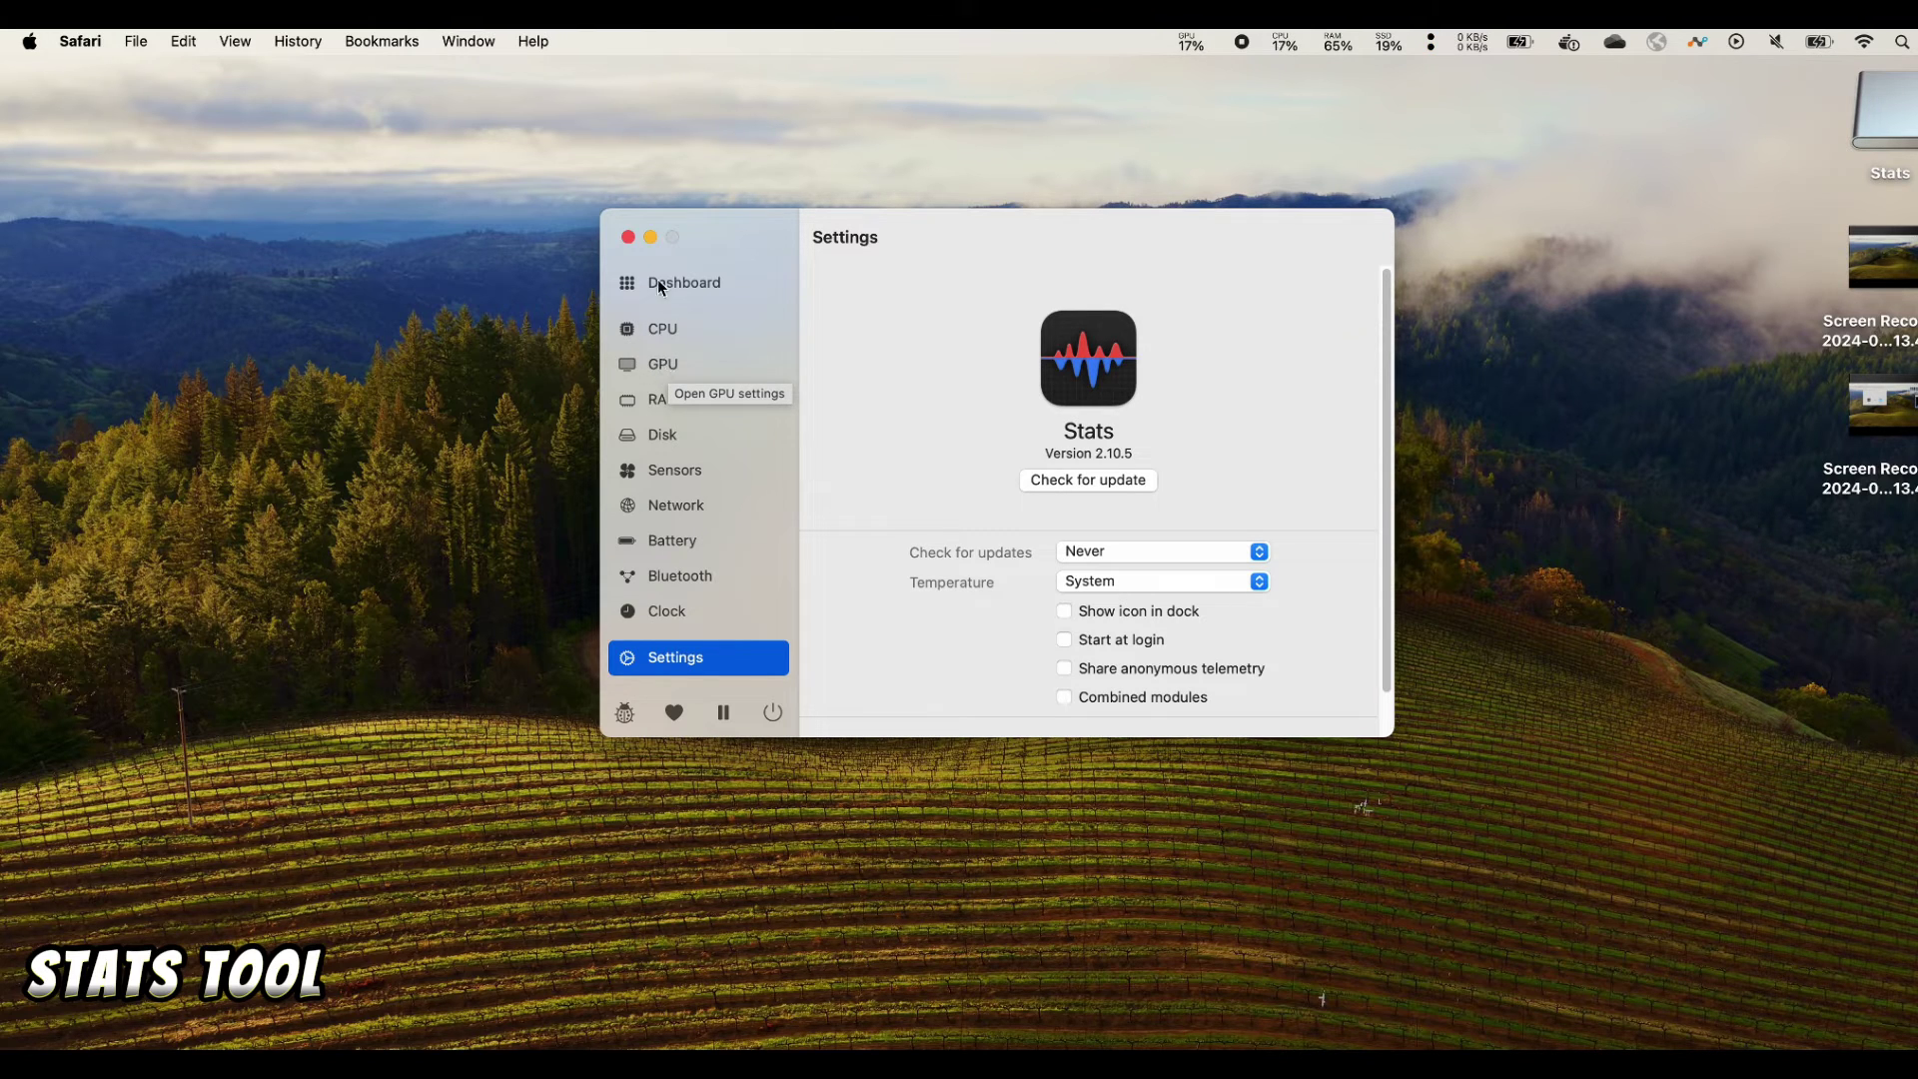
pyautogui.click(628, 240)
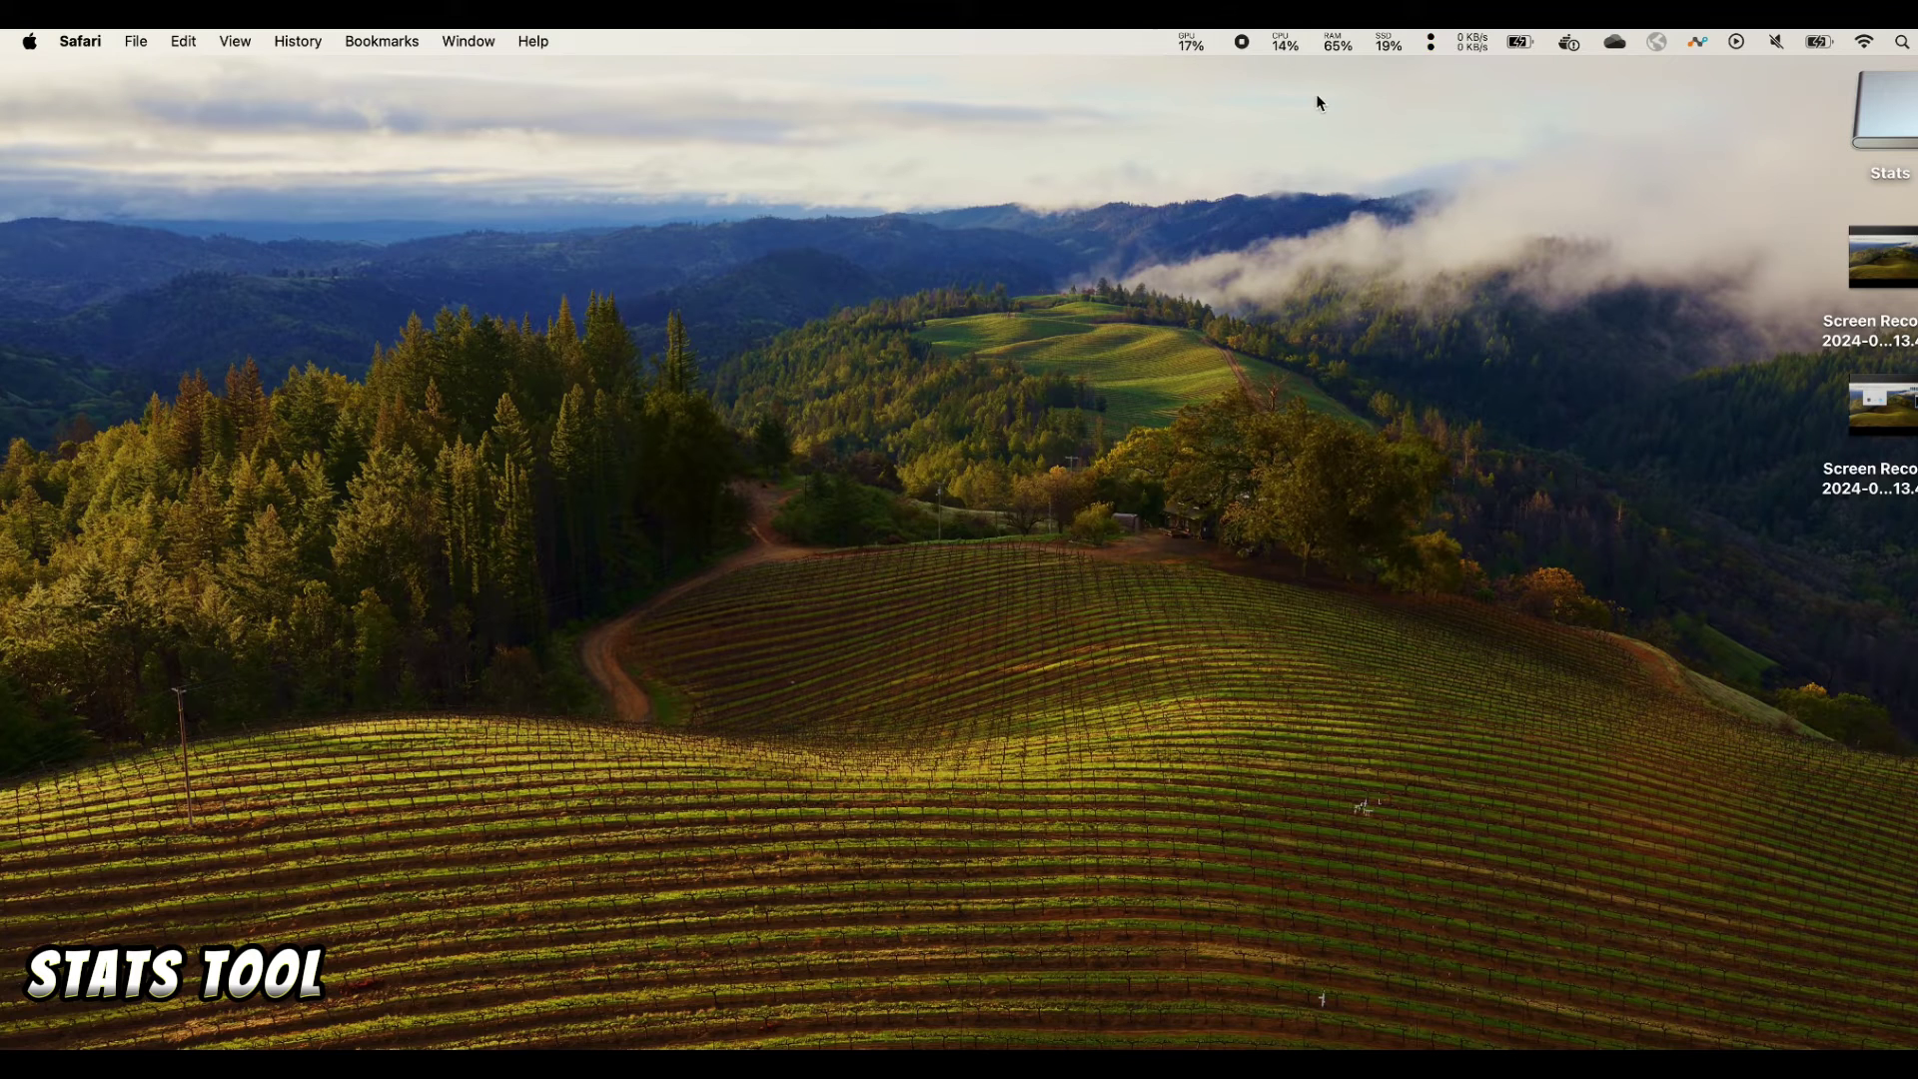
# Detach the GPU readout as a floating panel showing details, placed at the top-right
pyautogui.click(1194, 43)
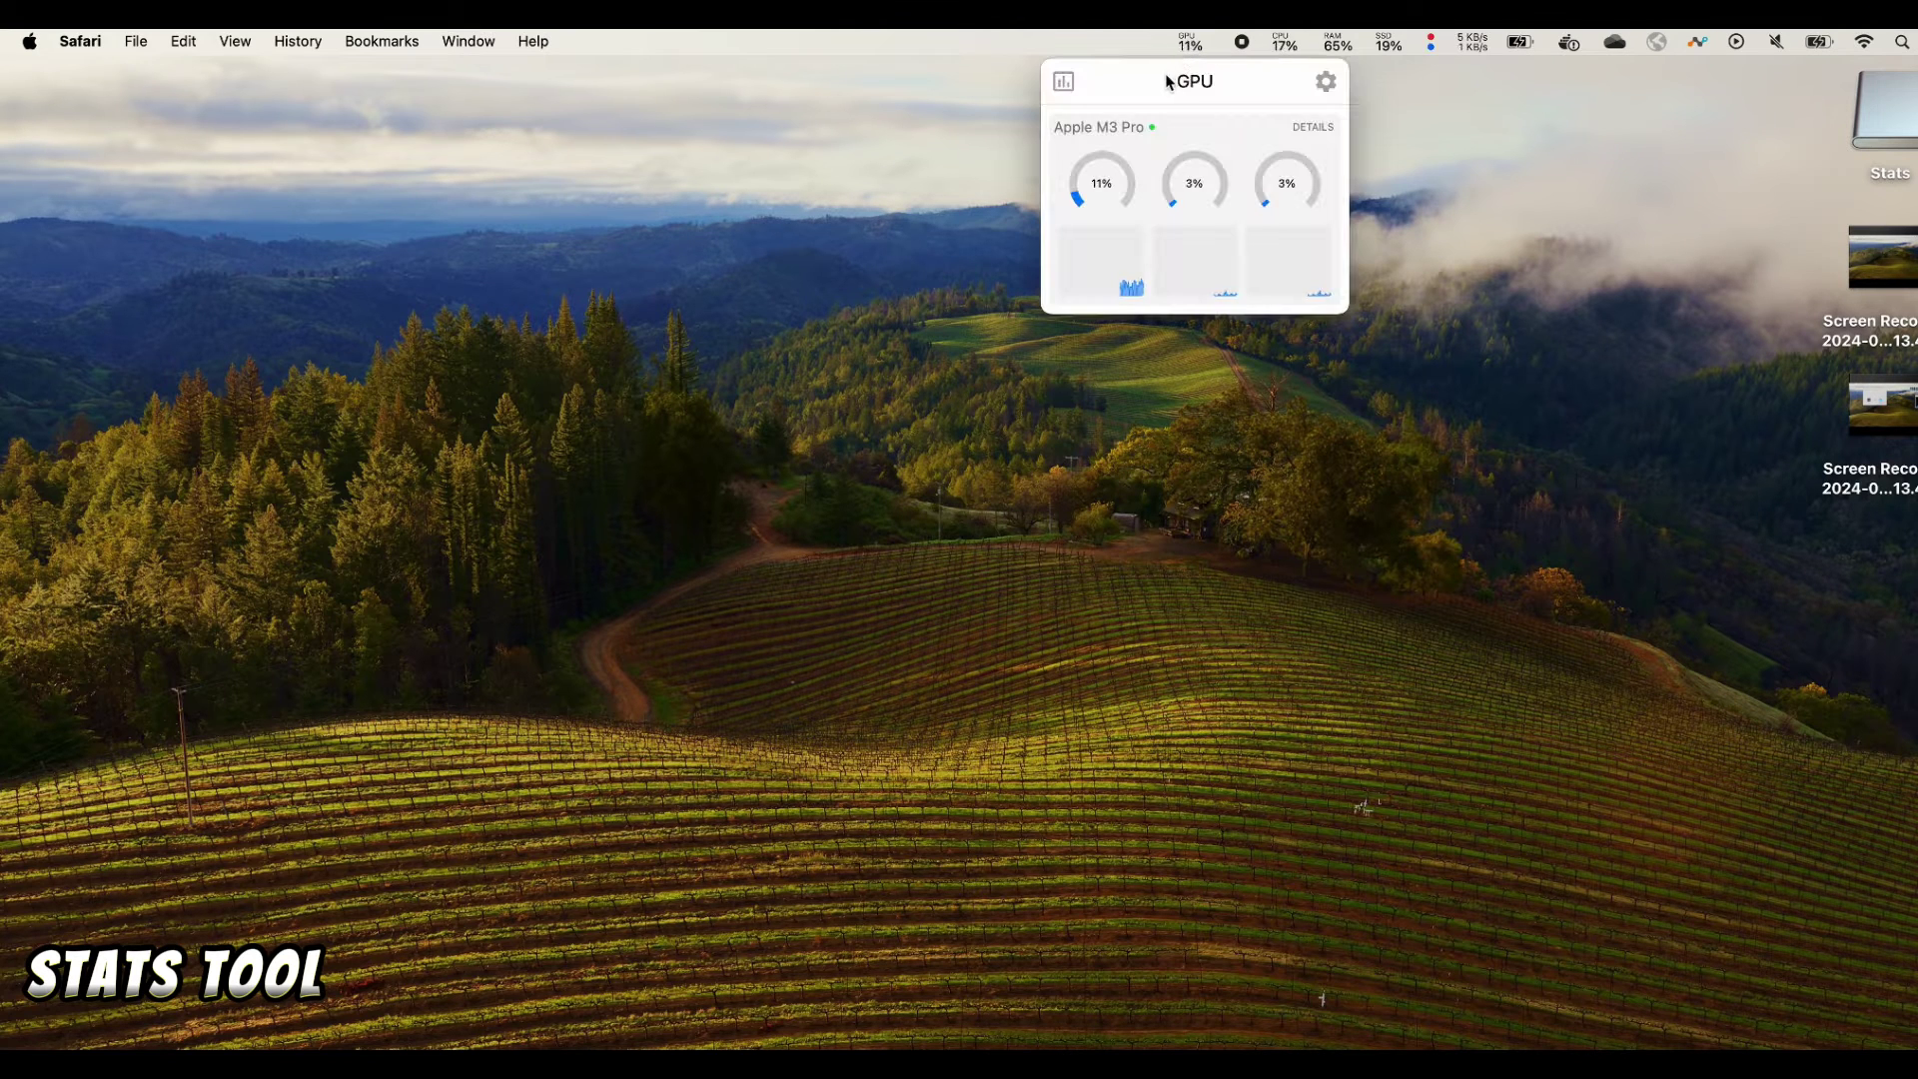
pyautogui.moveTo(1162, 81); pyautogui.dragTo(889, 93)
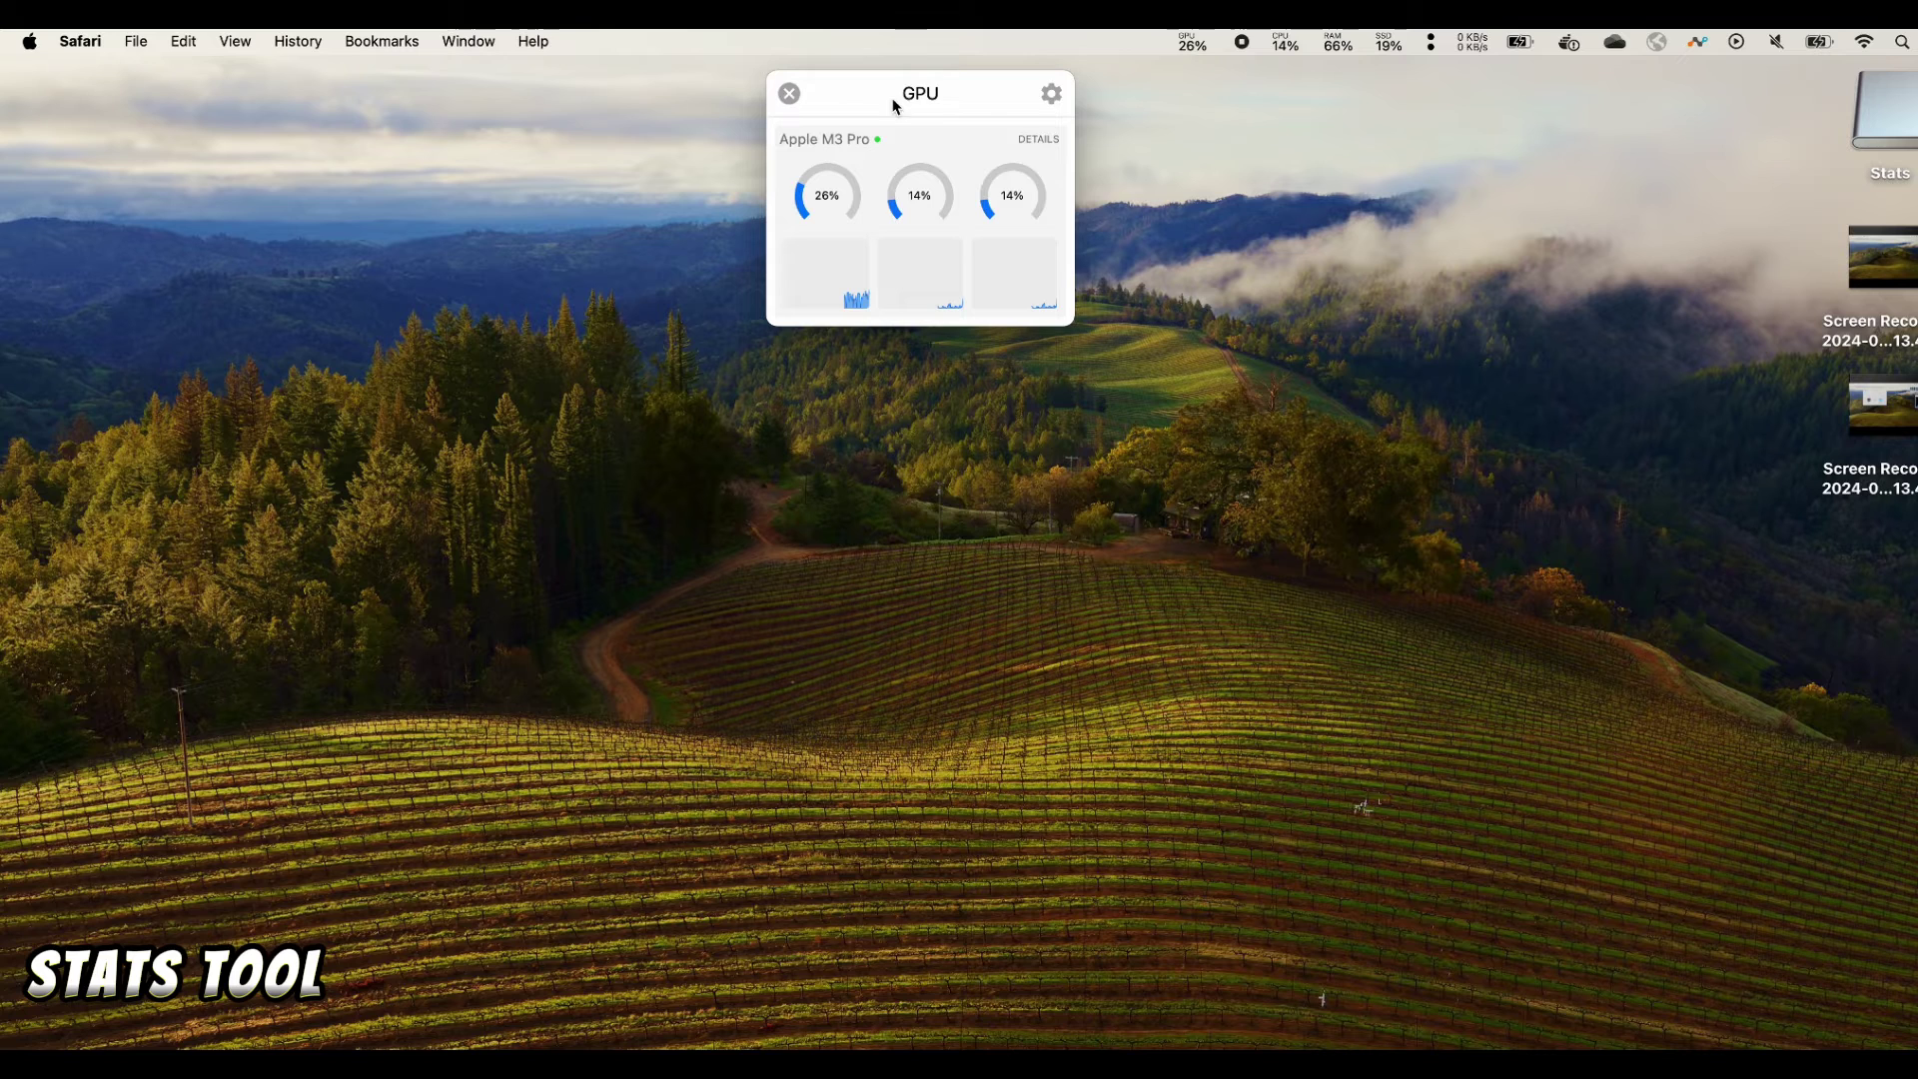
pyautogui.click(1039, 141)
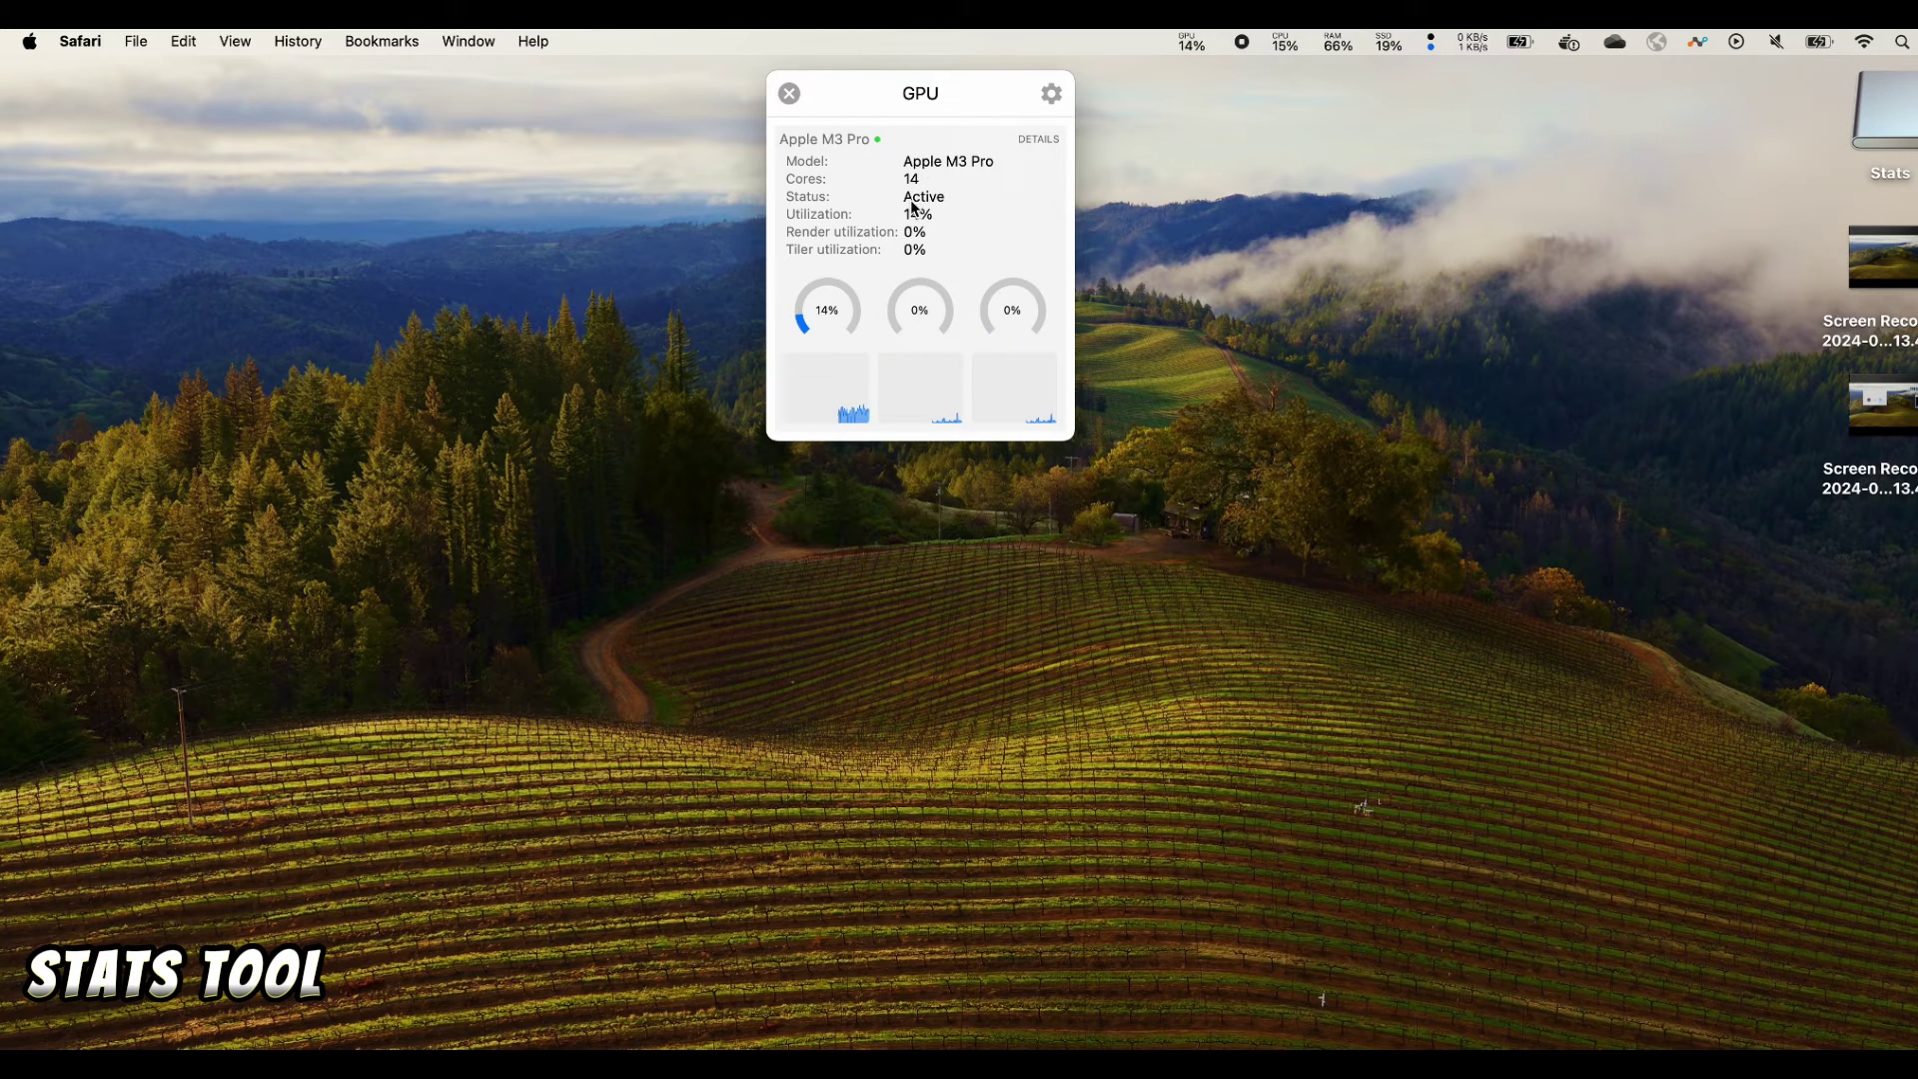
pyautogui.moveTo(960, 99); pyautogui.dragTo(1790, 88)
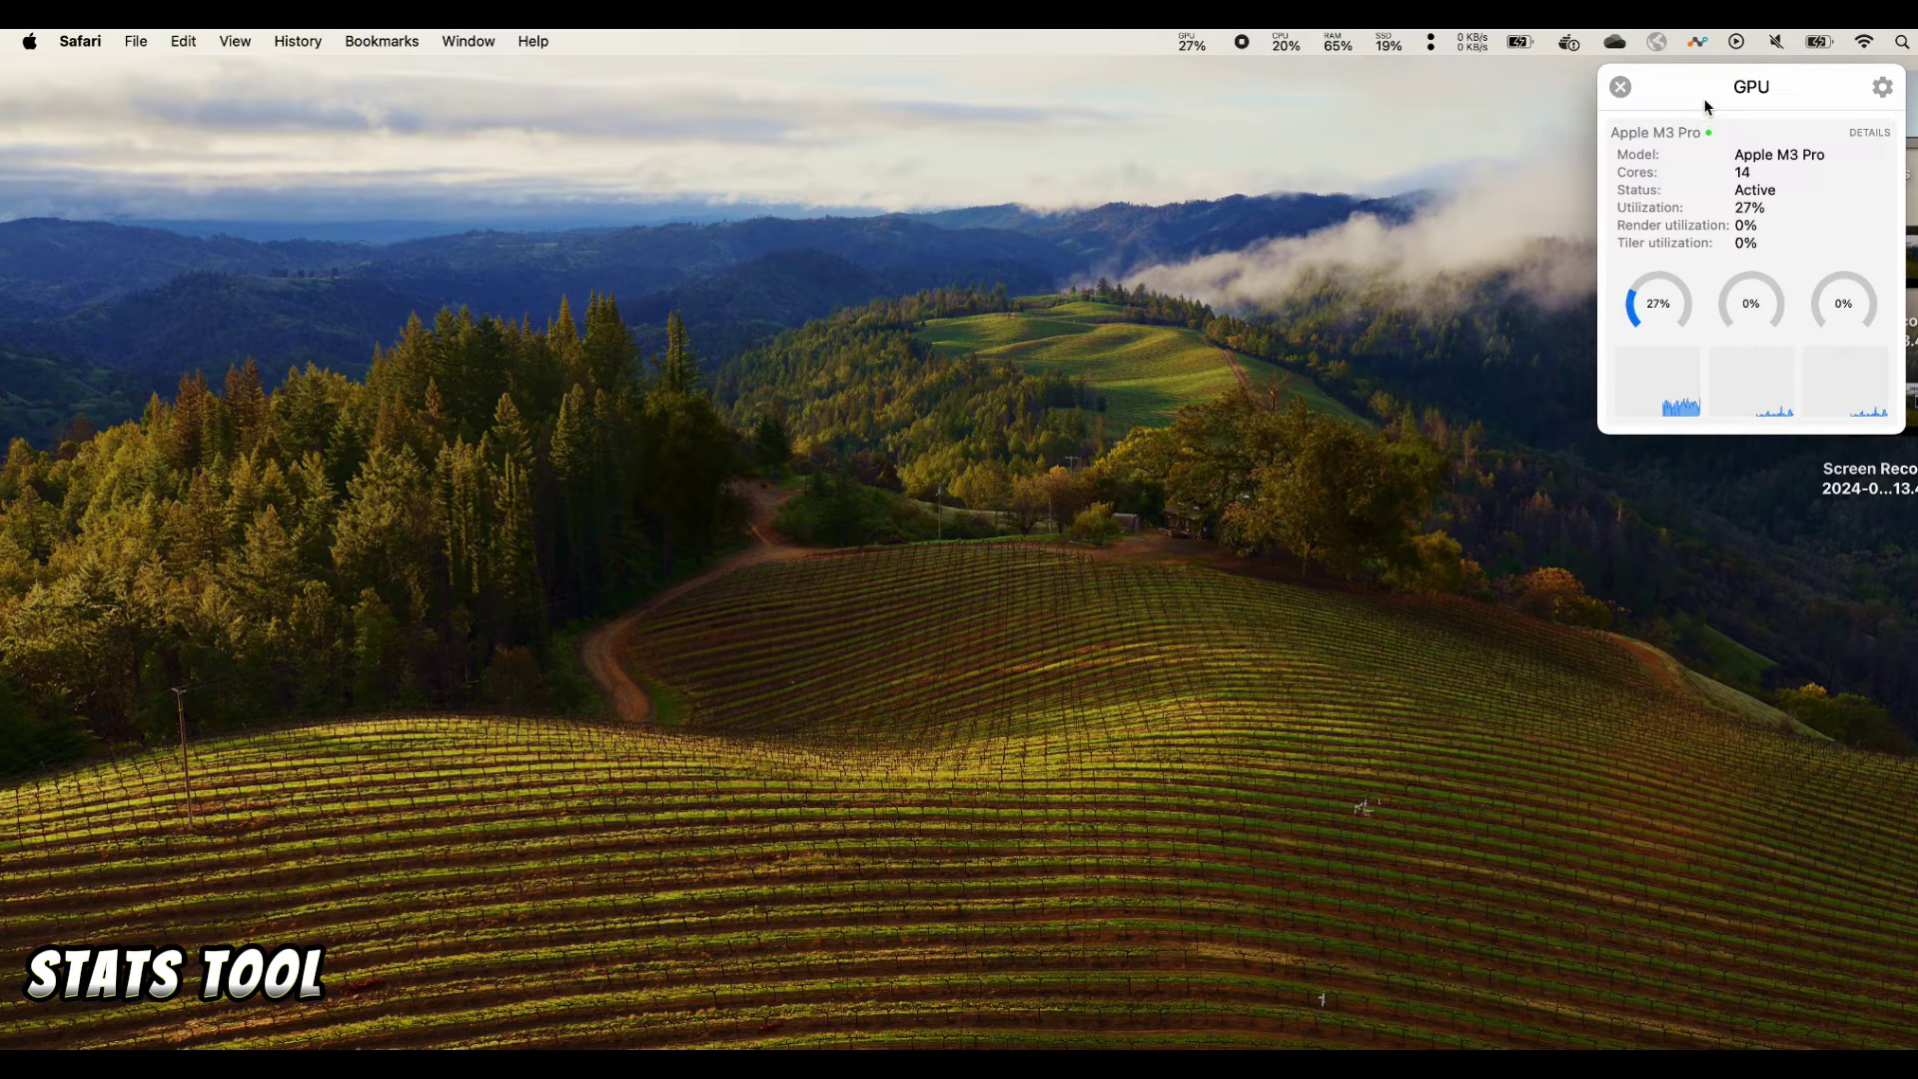
# Detach the CPU readout as a floating panel beside the GPU panel
pyautogui.click(1286, 45)
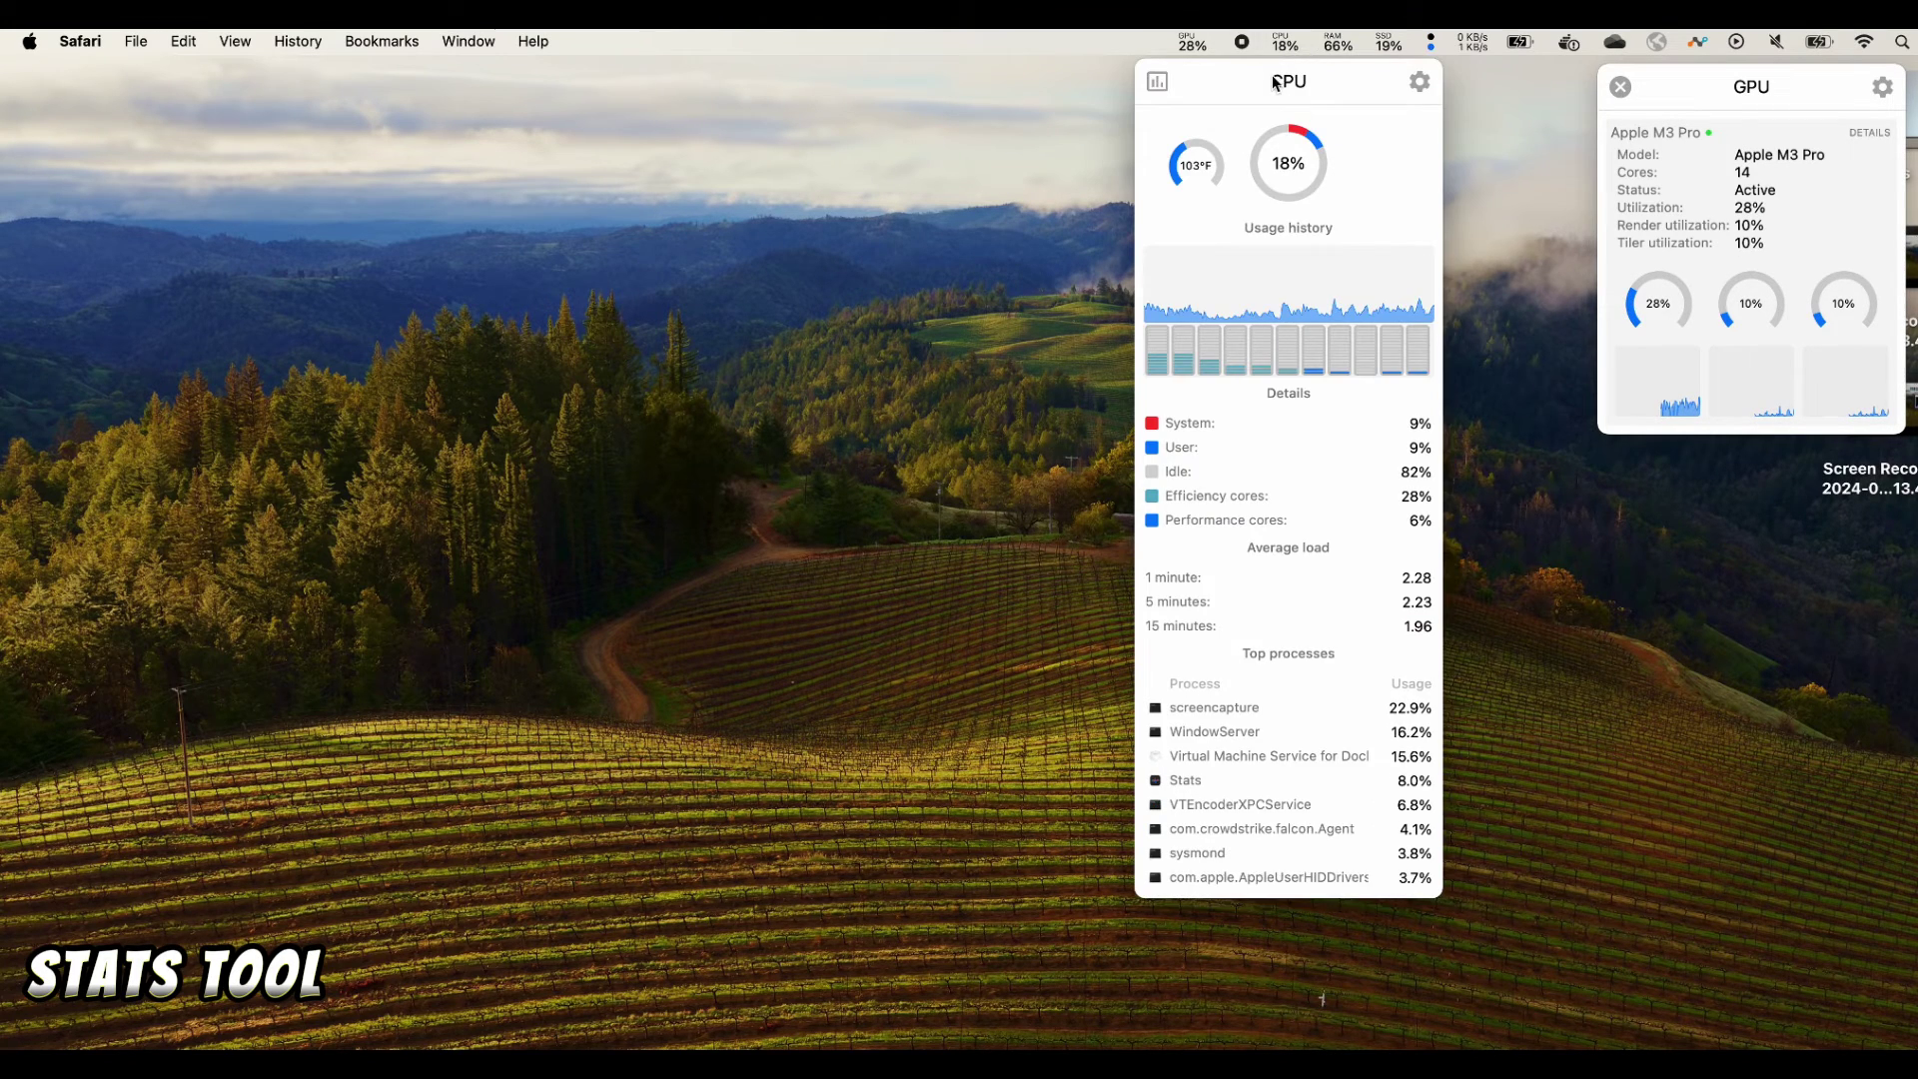
pyautogui.moveTo(1275, 82); pyautogui.dragTo(1421, 84)
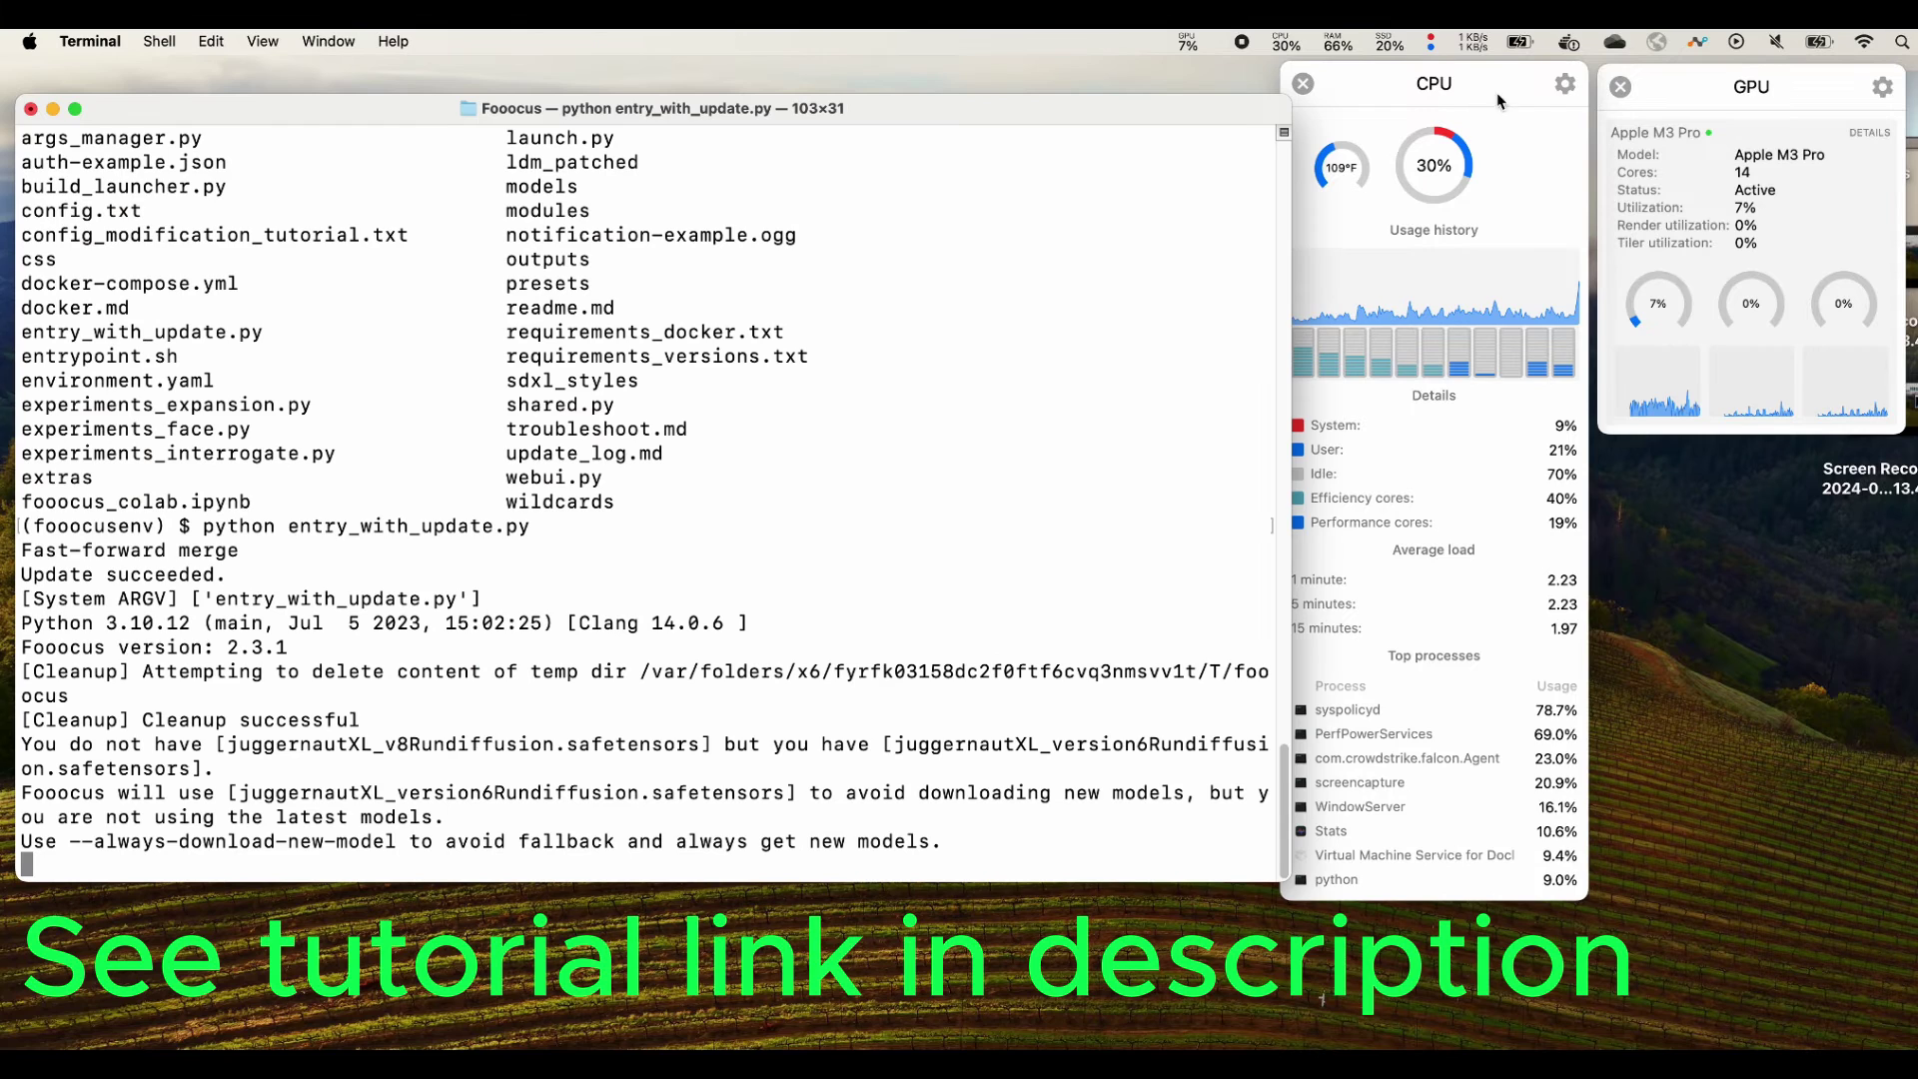
# Align the GPU and CPU panels side by side at the top-right
pyautogui.moveTo(1713, 90); pyautogui.dragTo(1725, 85)
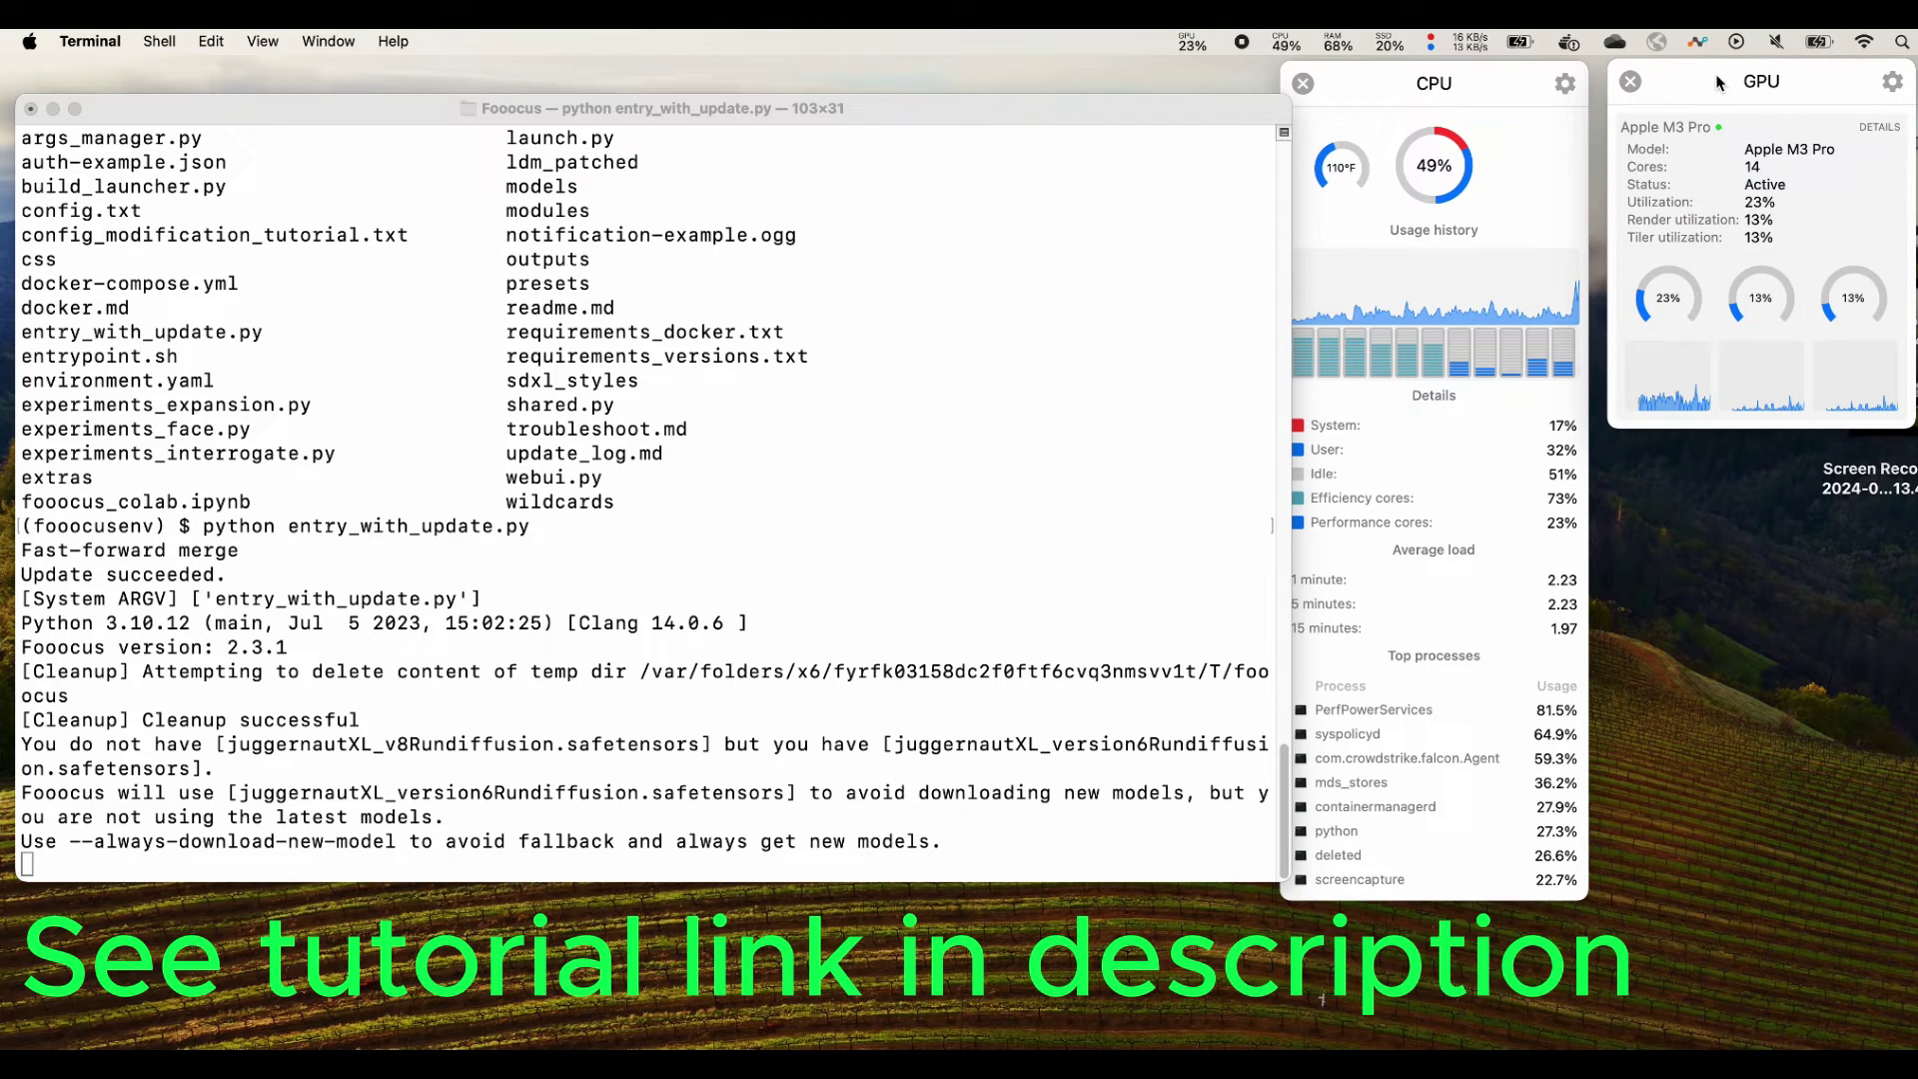
pyautogui.moveTo(1510, 94); pyautogui.dragTo(1526, 92)
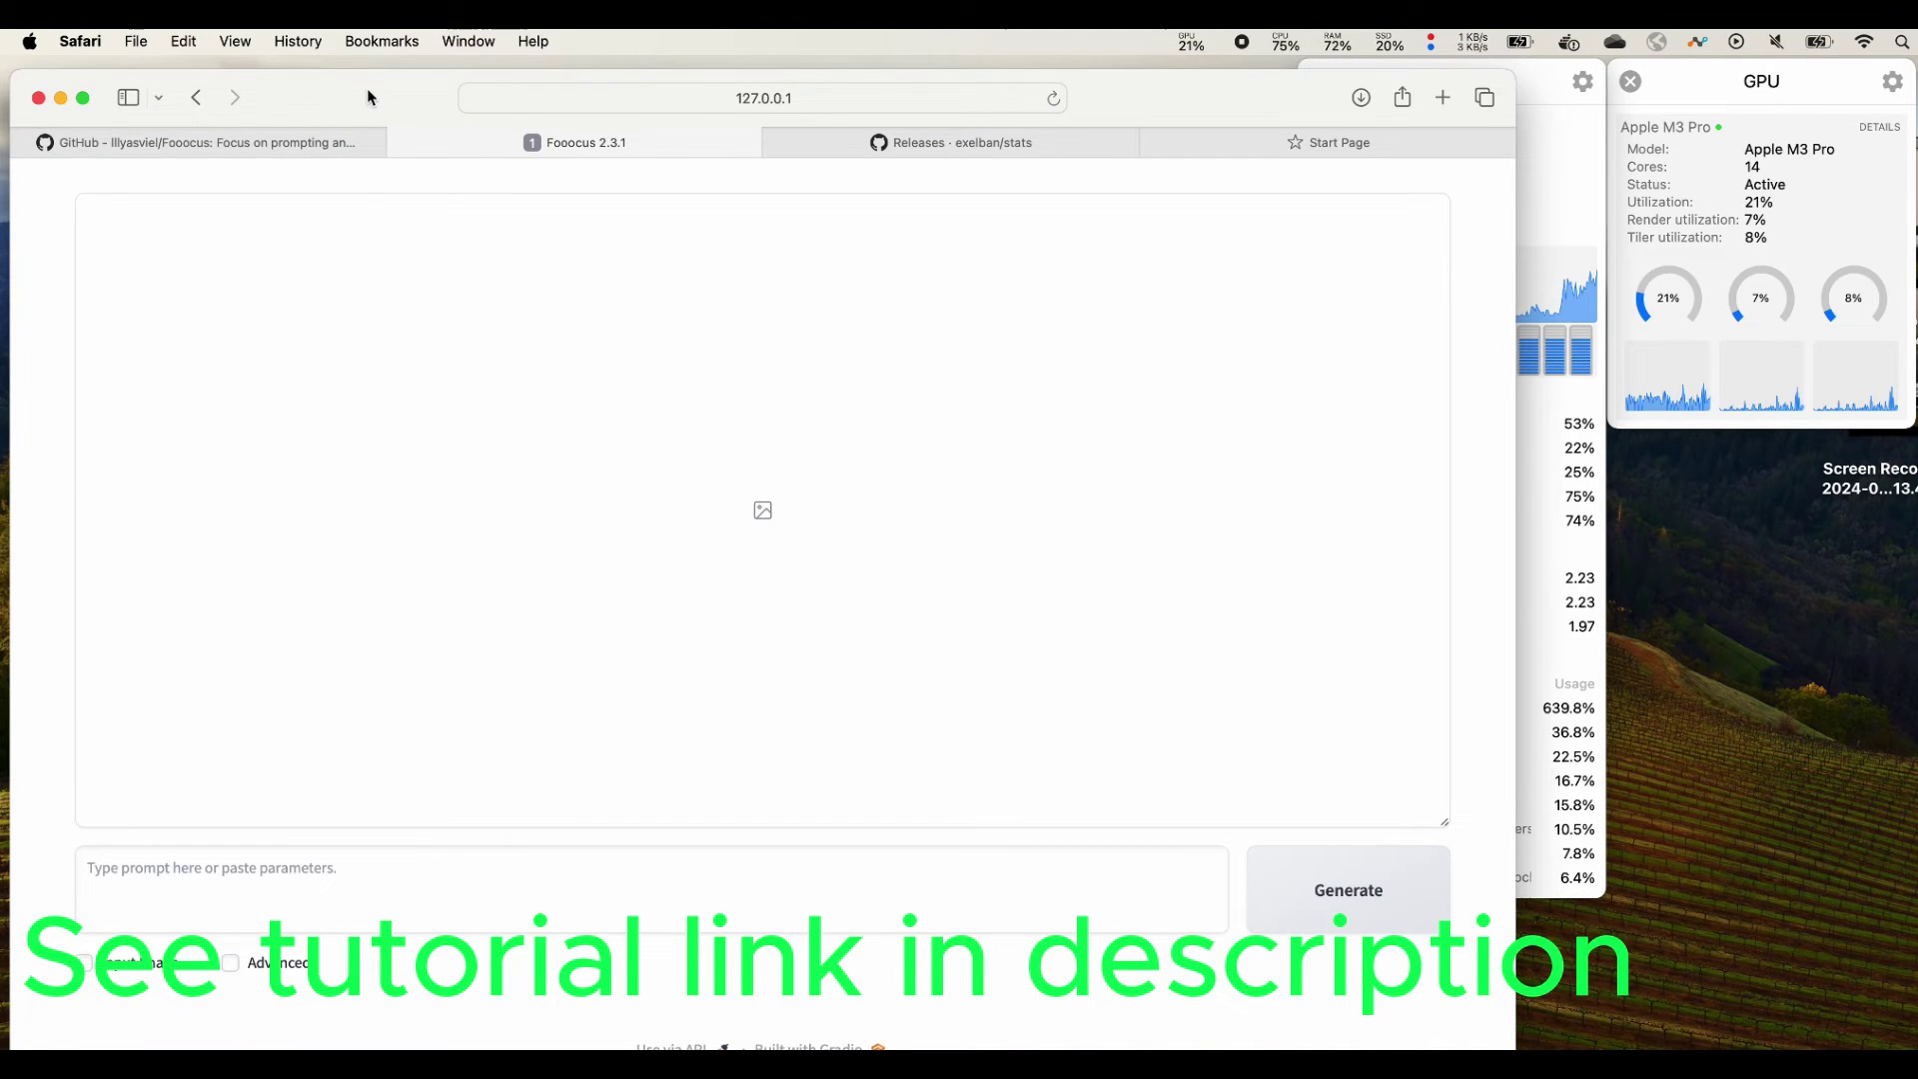
# Show Fooocus's advanced settings and set Performance to Extreme Speed
pyautogui.moveTo(368, 88); pyautogui.dragTo(271, 62)
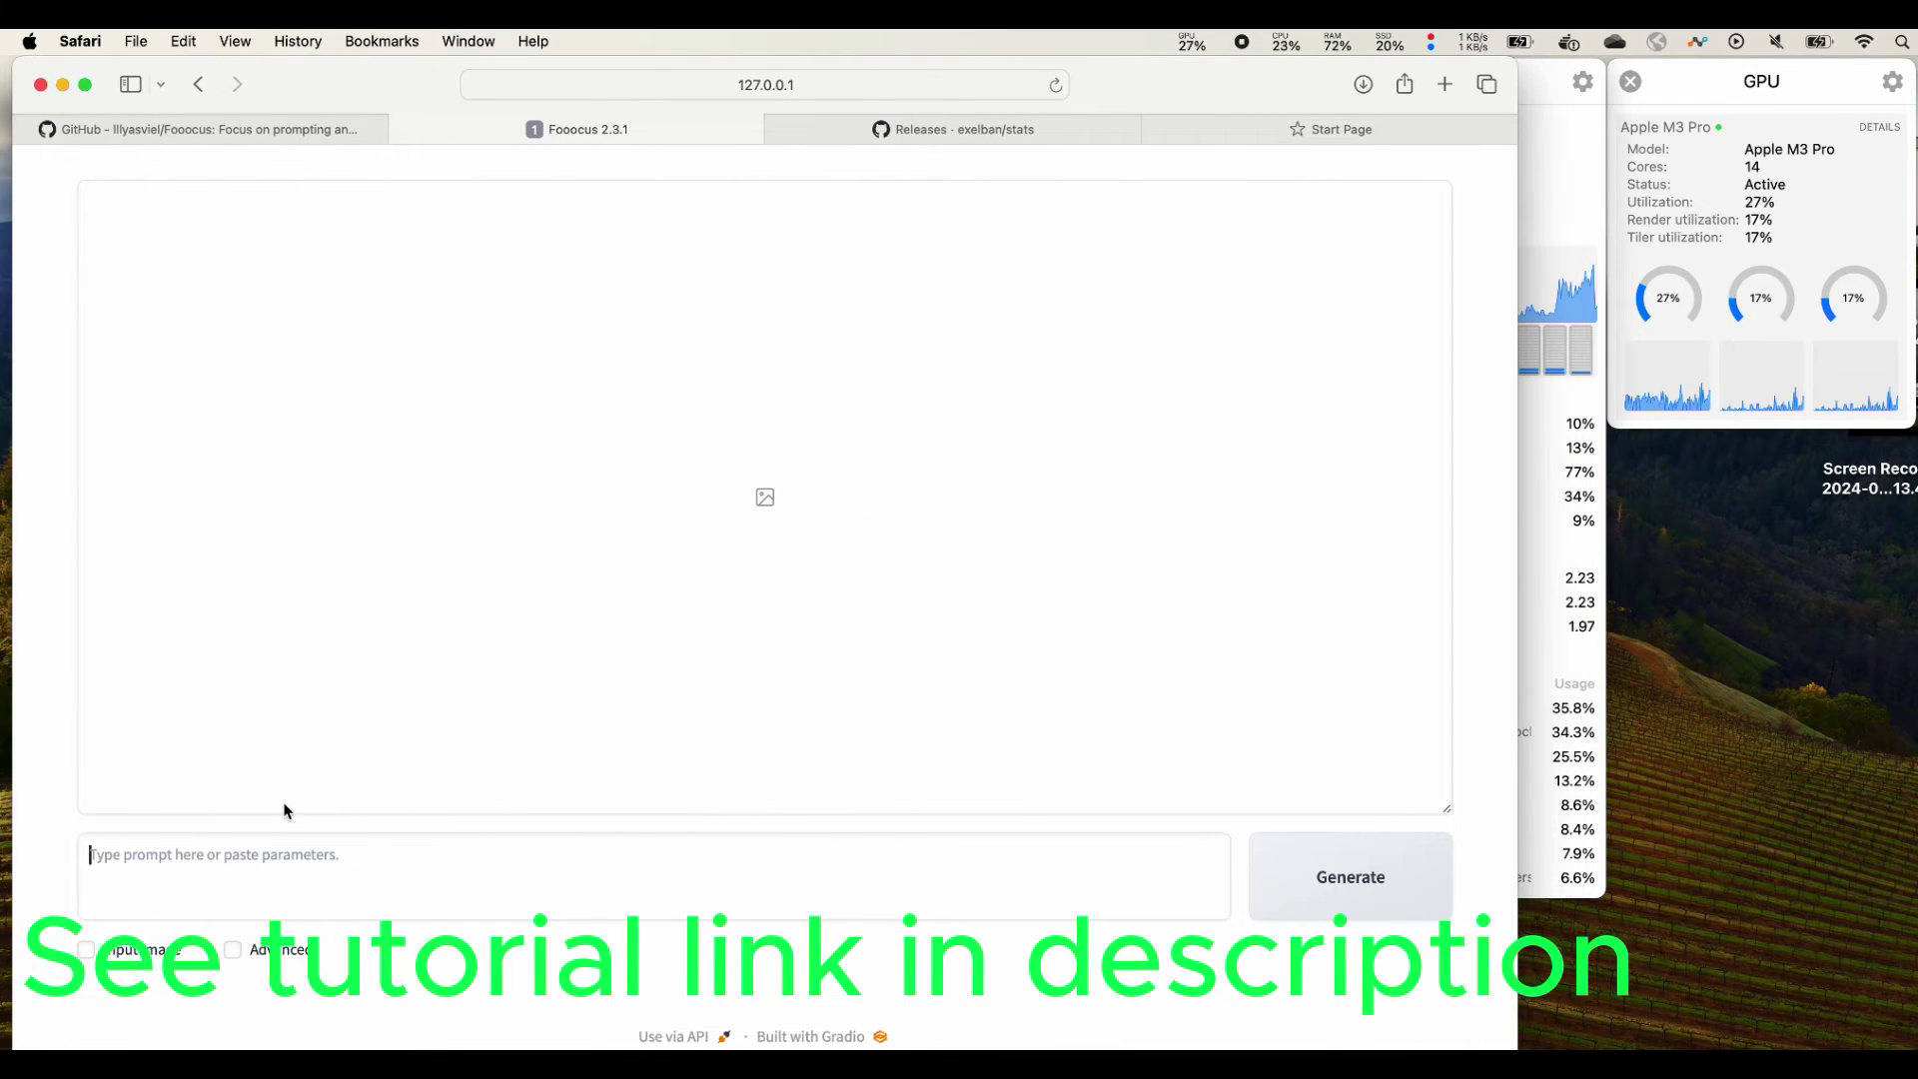
pyautogui.click(245, 950)
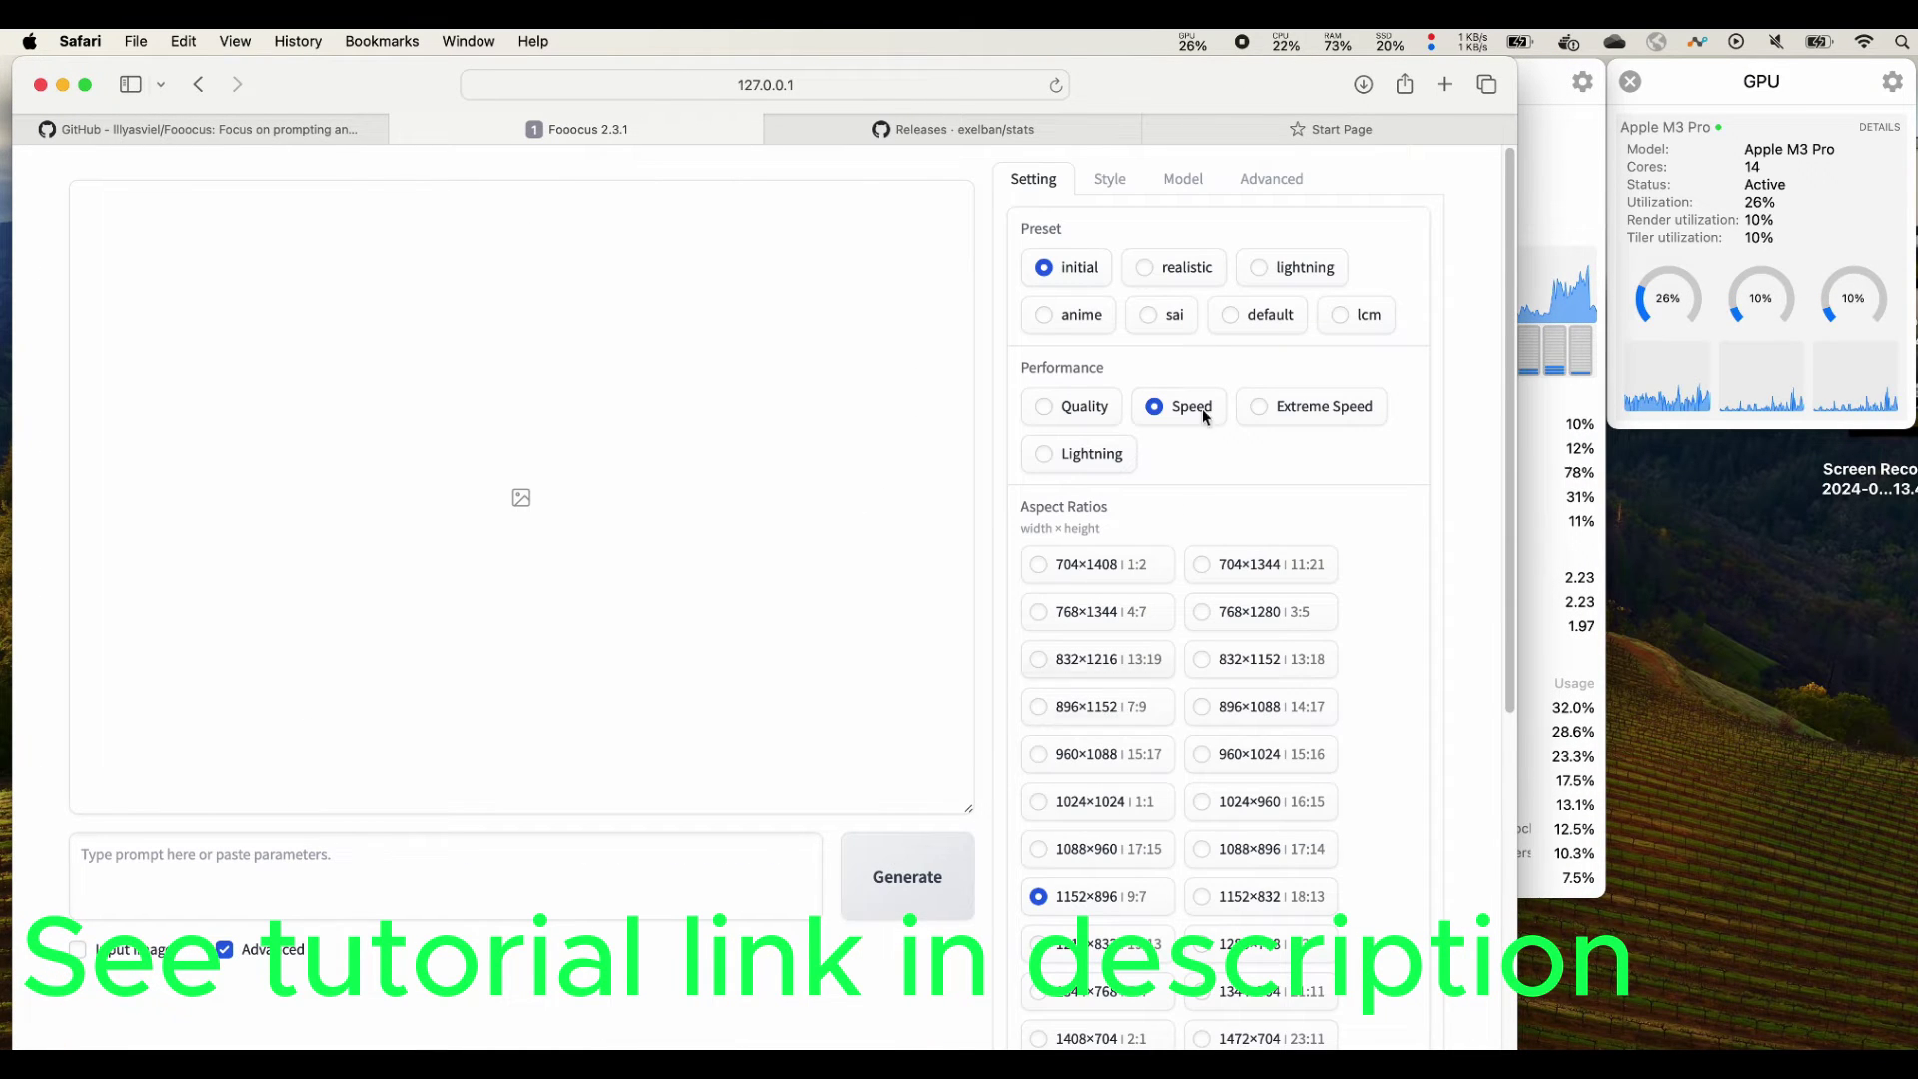
pyautogui.click(1264, 421)
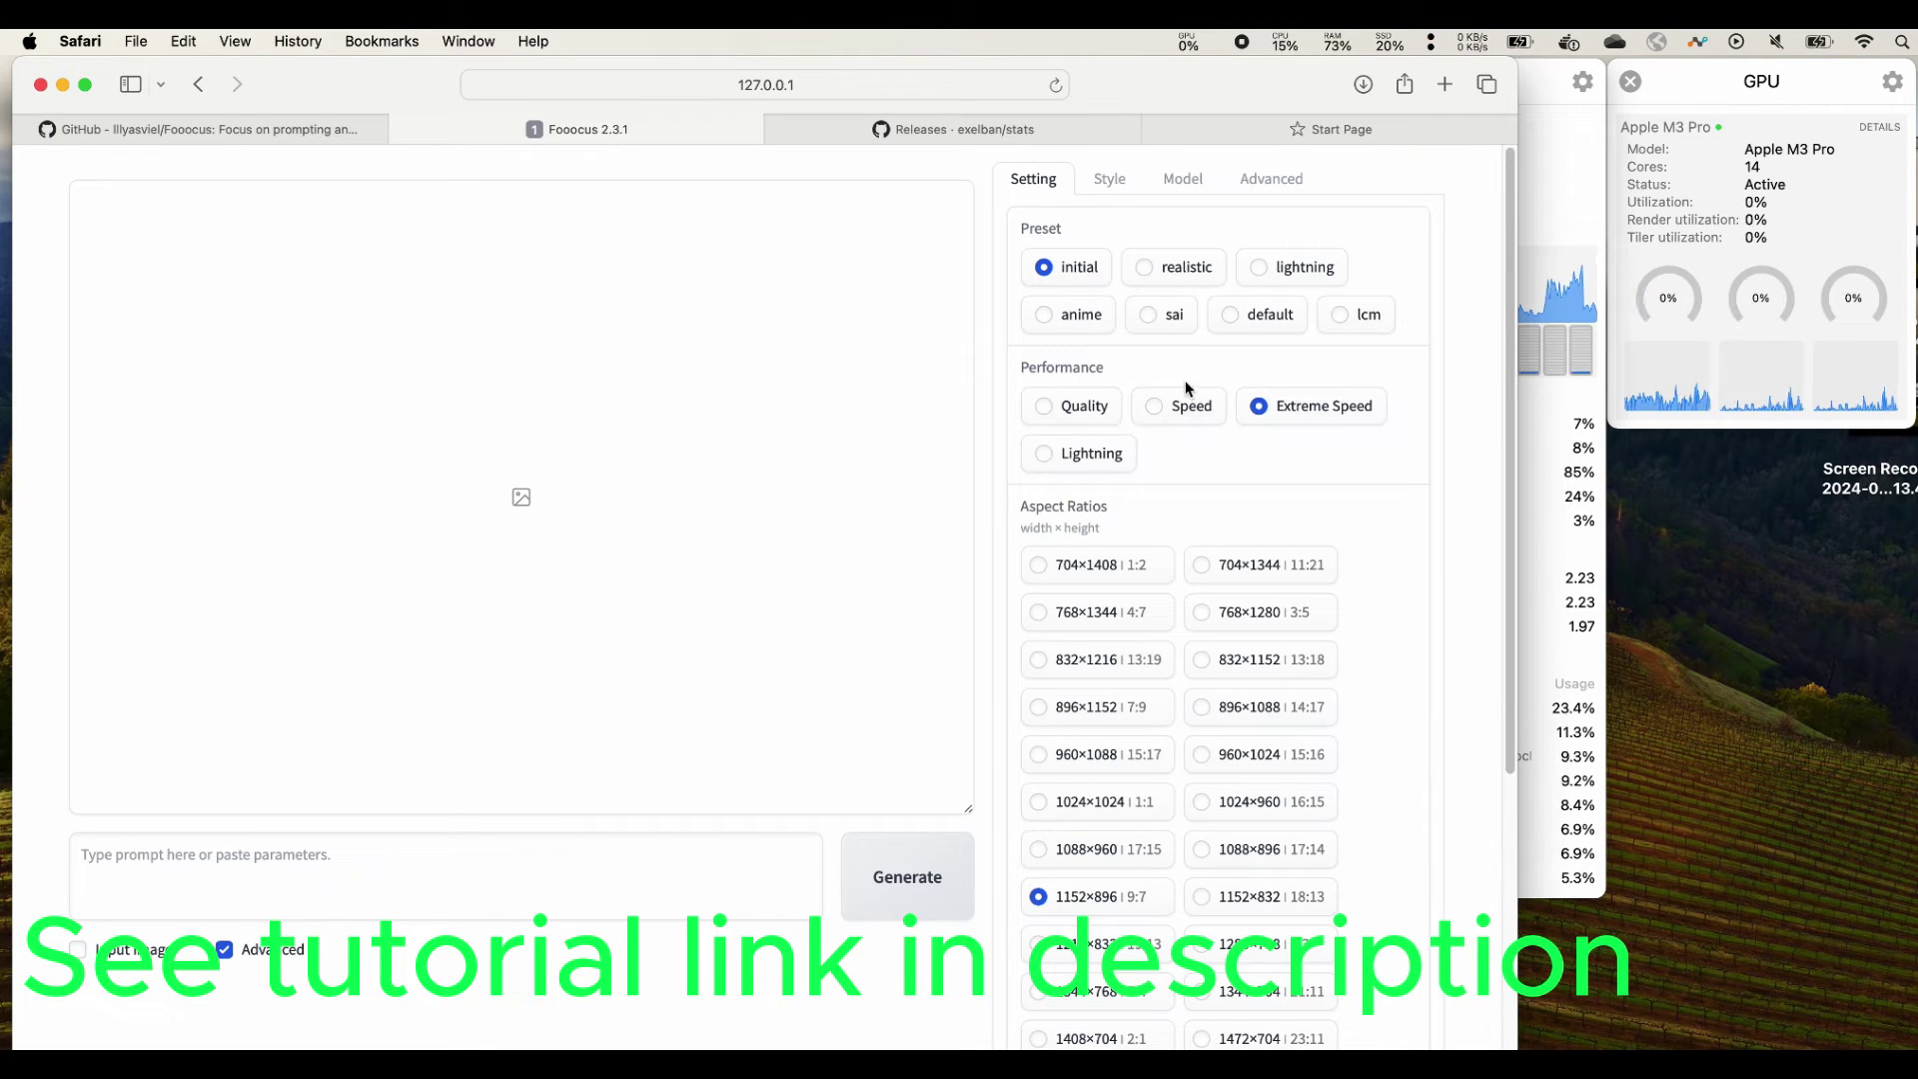
# Enter the prompt 'macbook, blue color'
pyautogui.scroll(-5, 1057, 892)
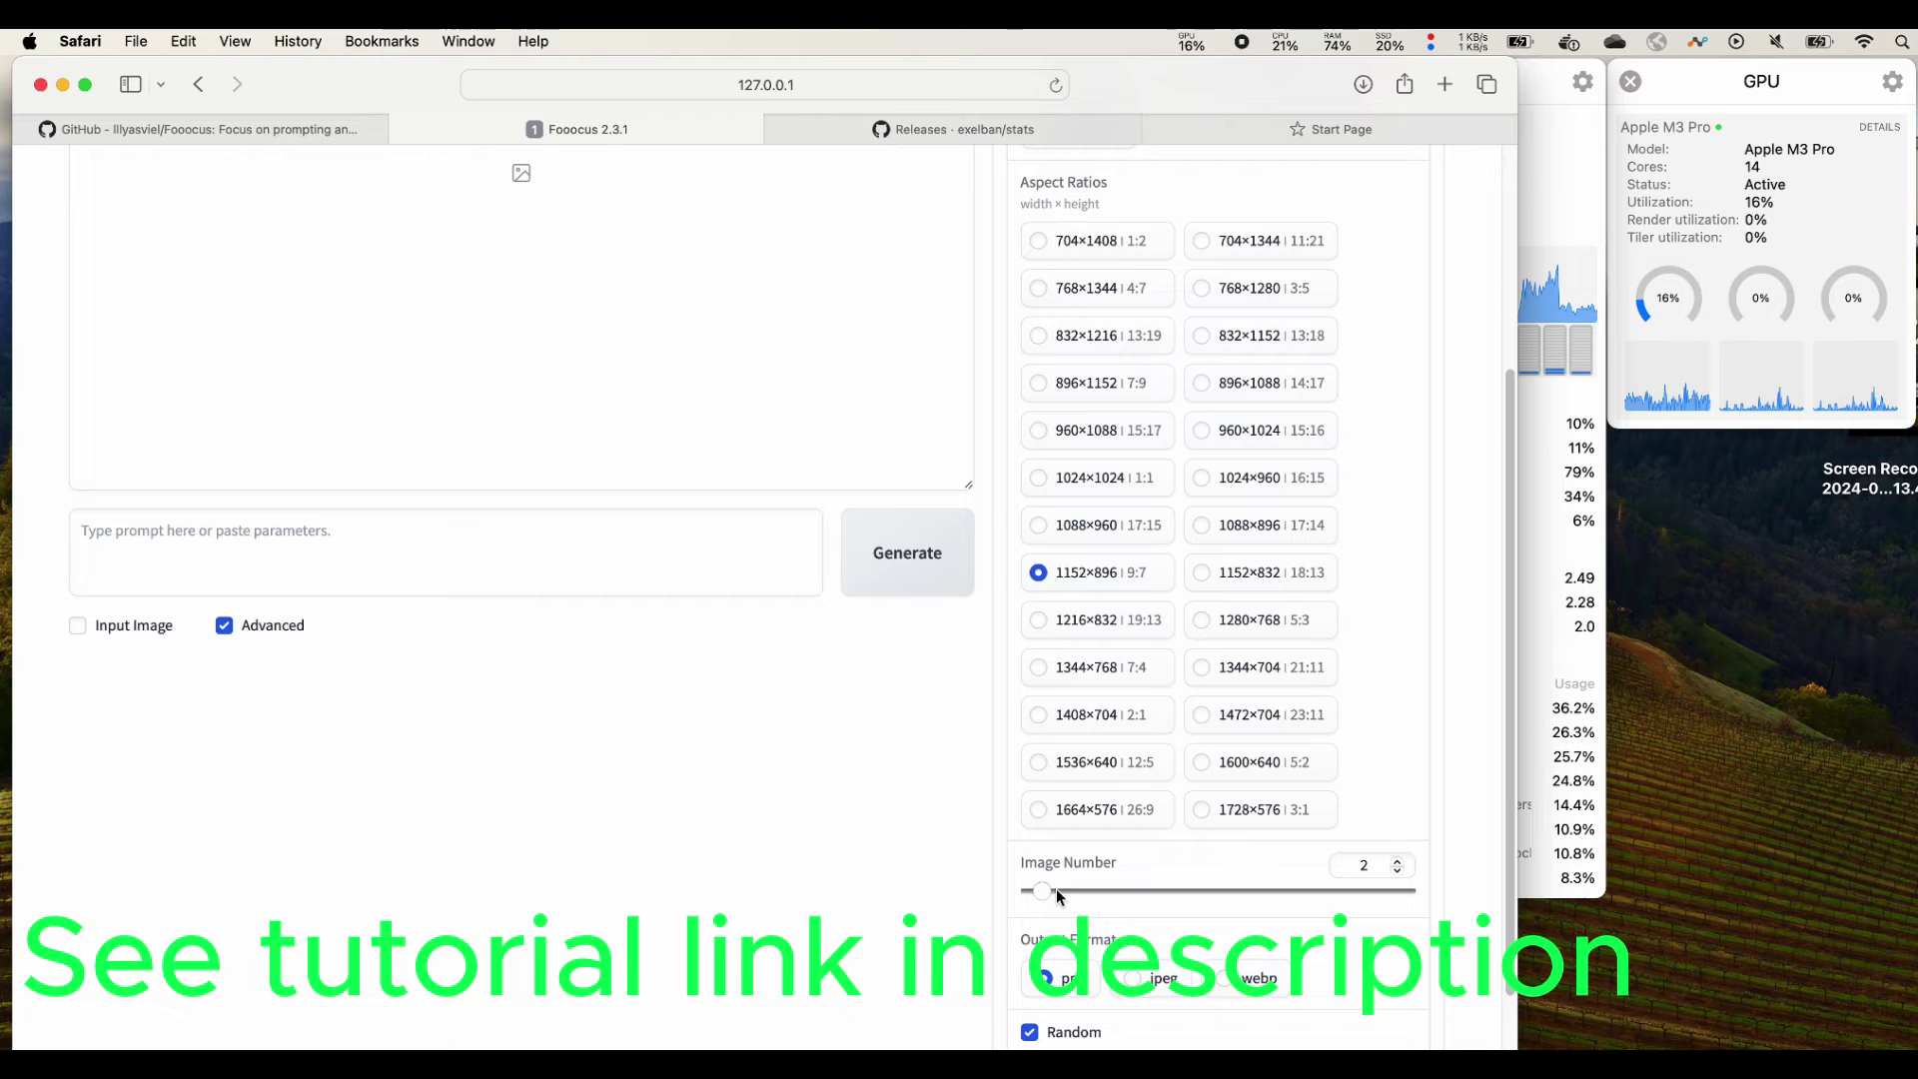
pyautogui.scroll(-2, 1049, 896)
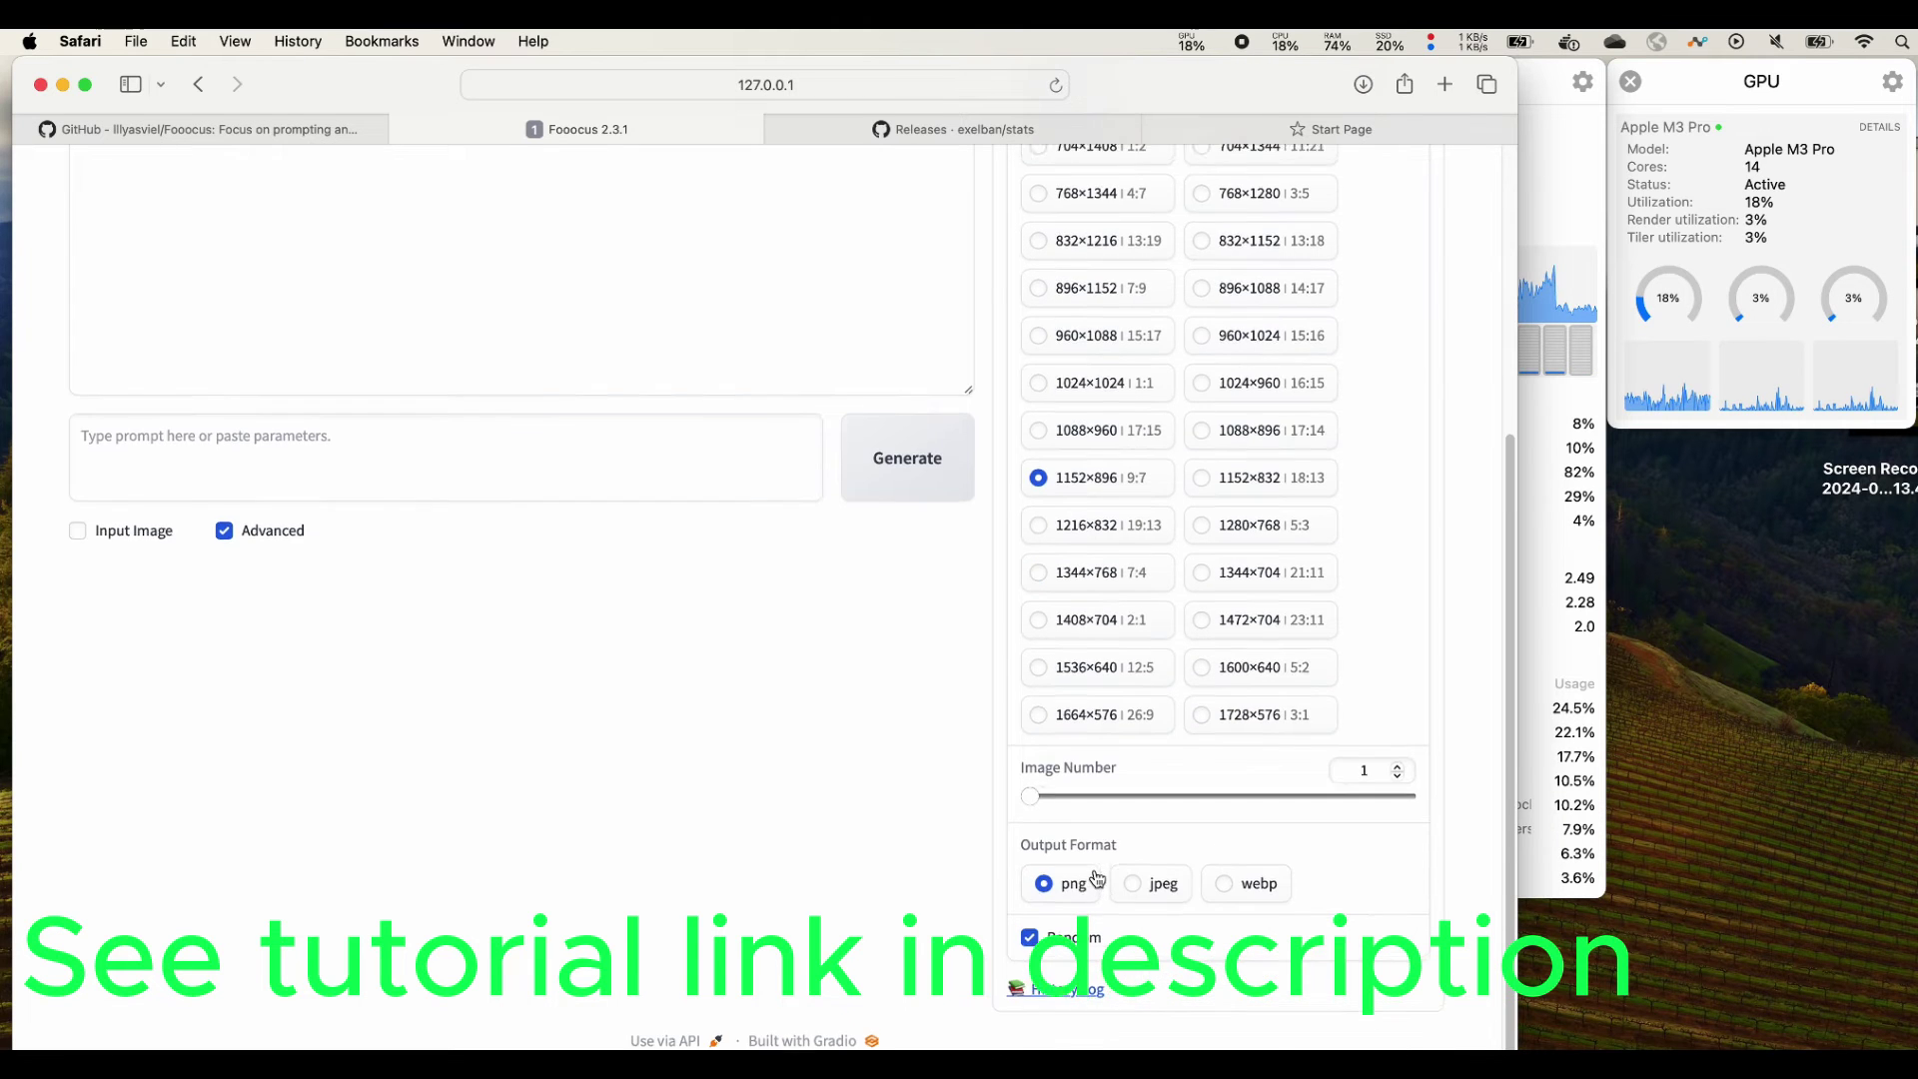
pyautogui.scroll(7, 1076, 875)
pyautogui.scroll(-1, 573, 849)
pyautogui.scroll(1, 515, 788)
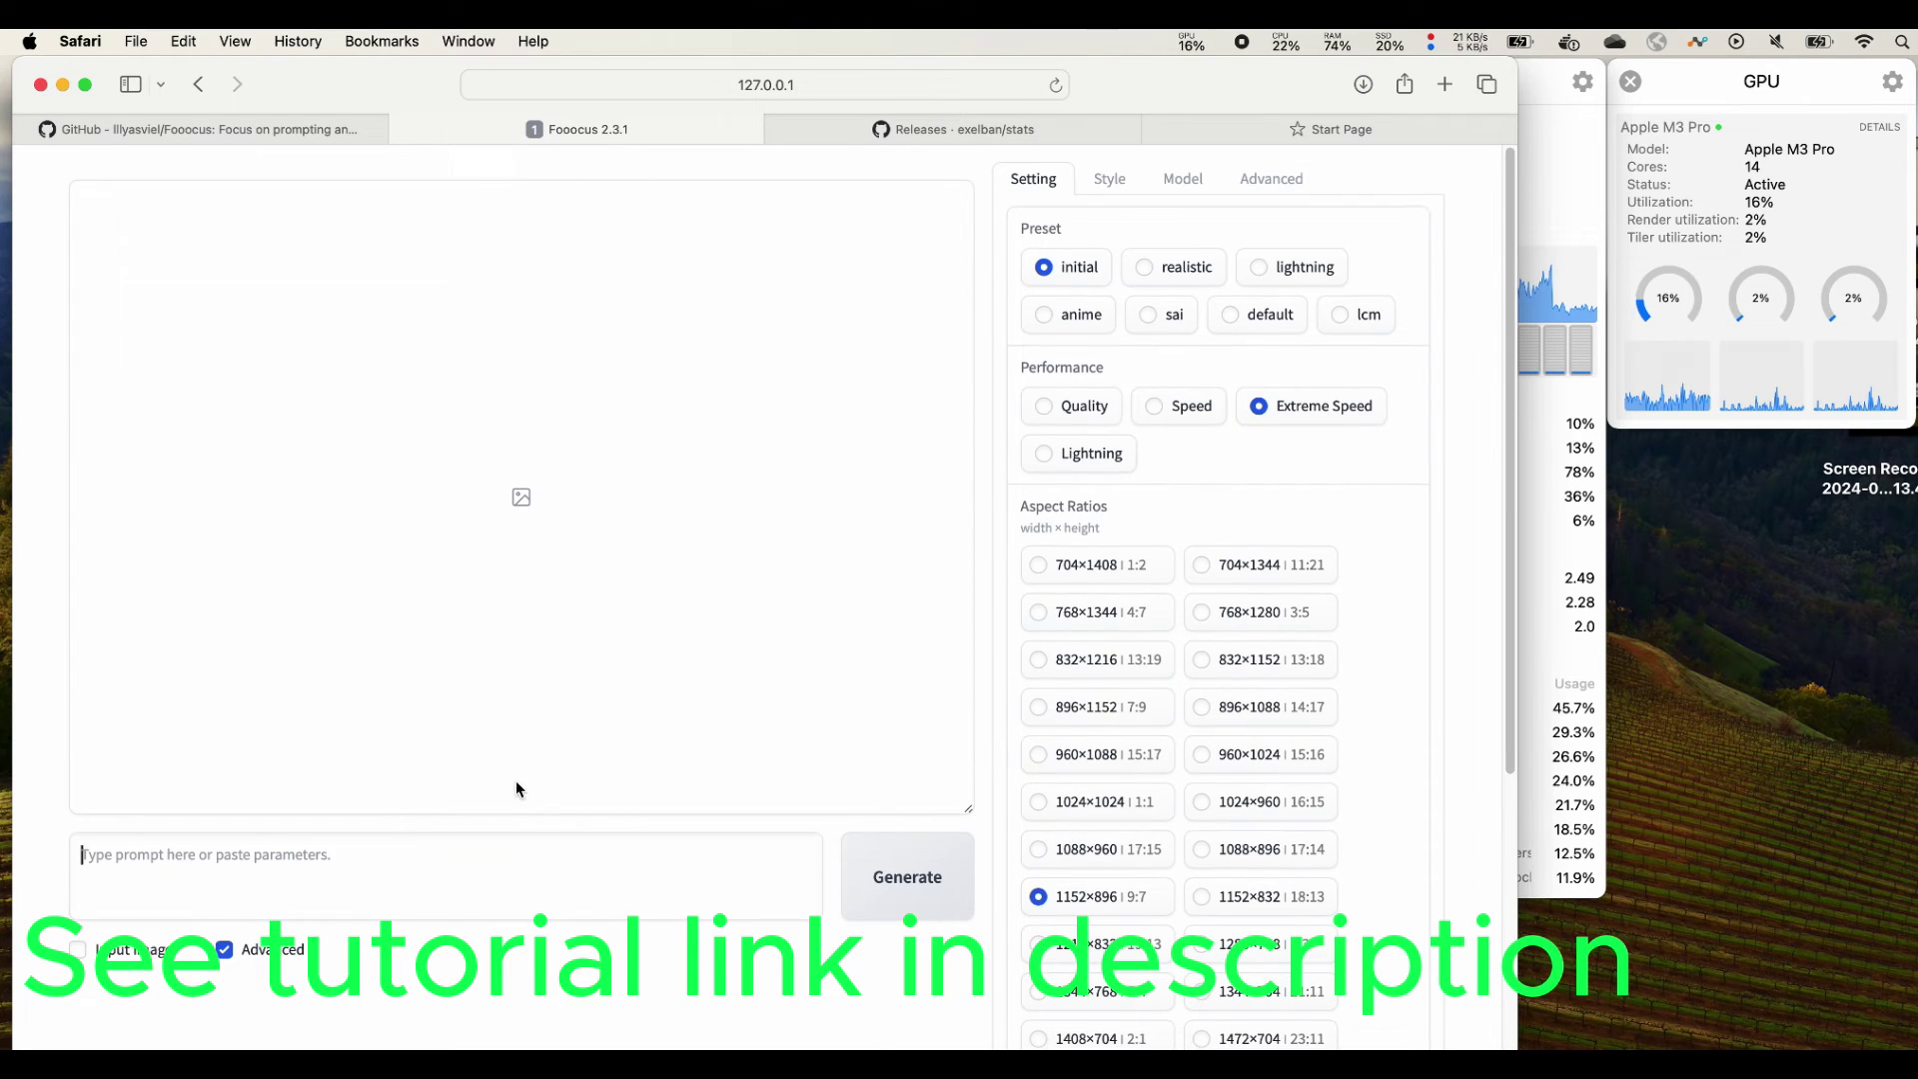
pyautogui.write('mac')
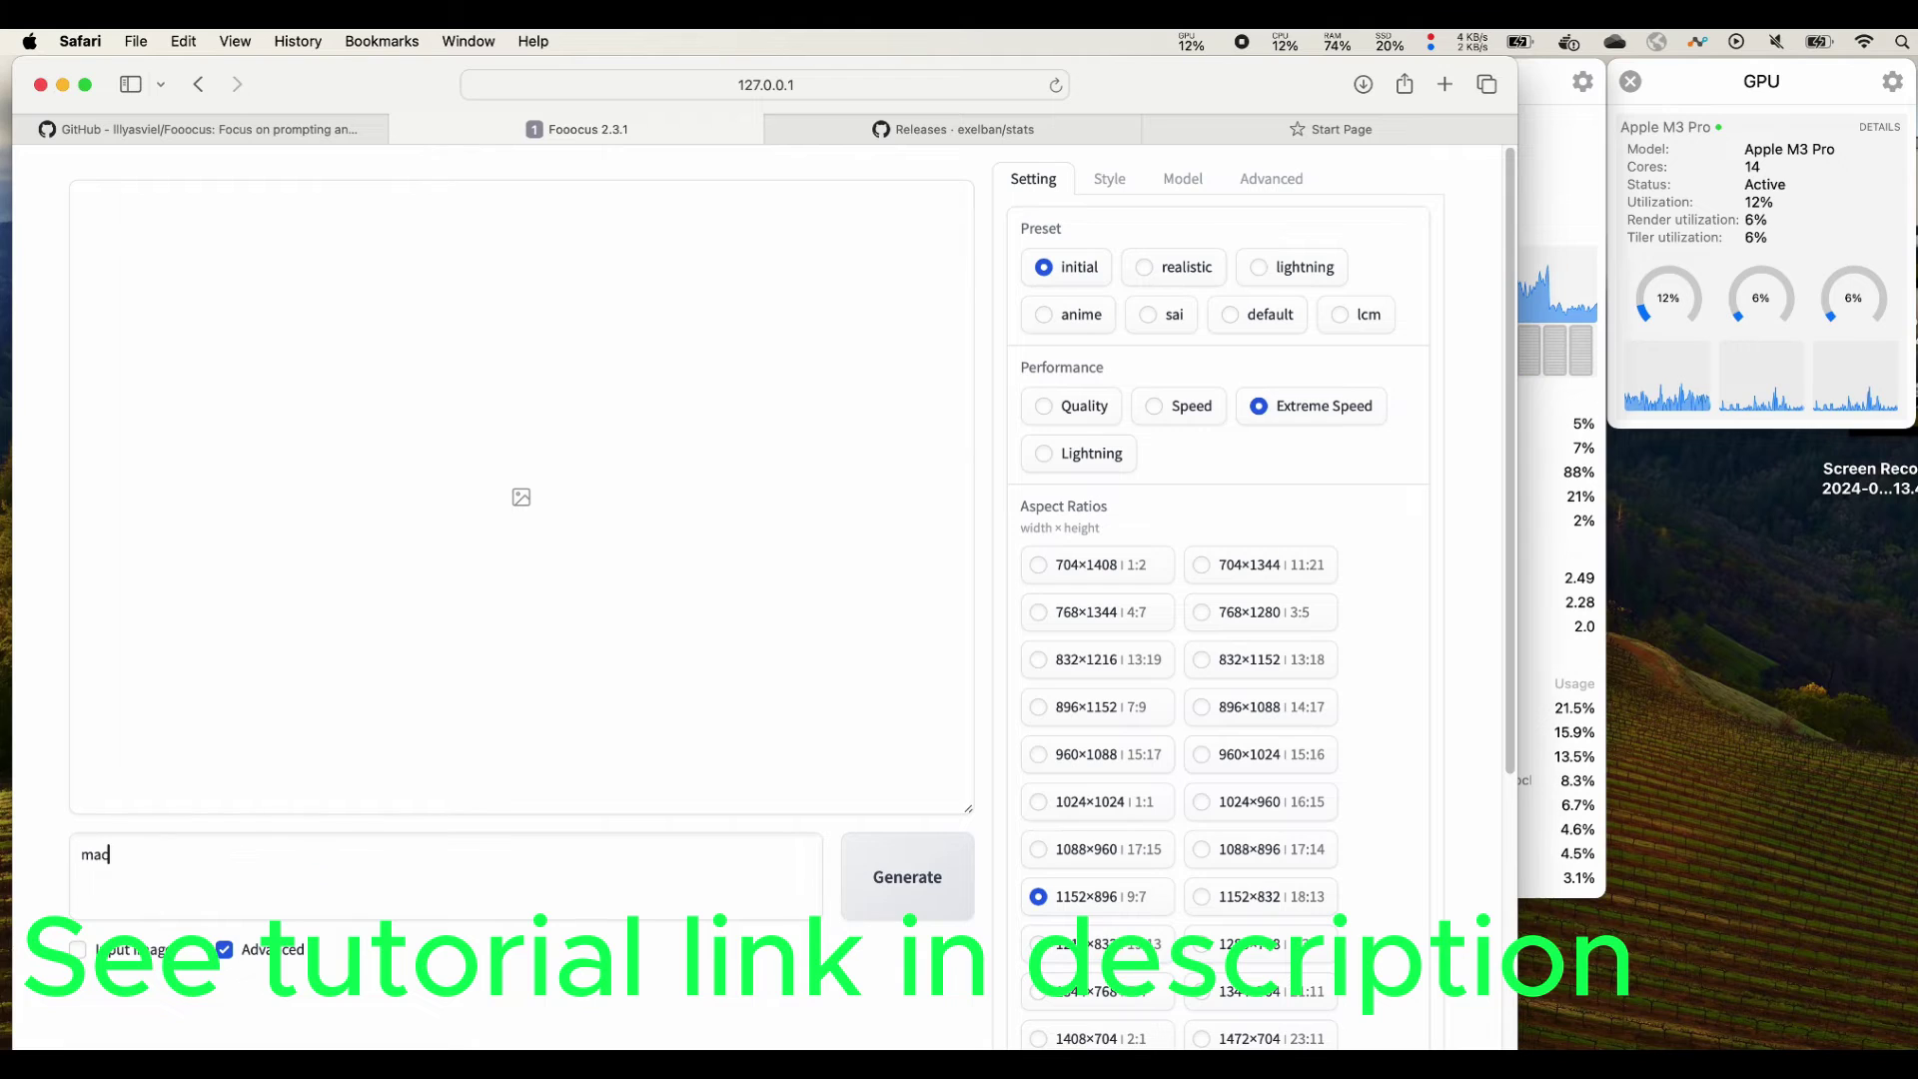
pyautogui.write('book, blu')
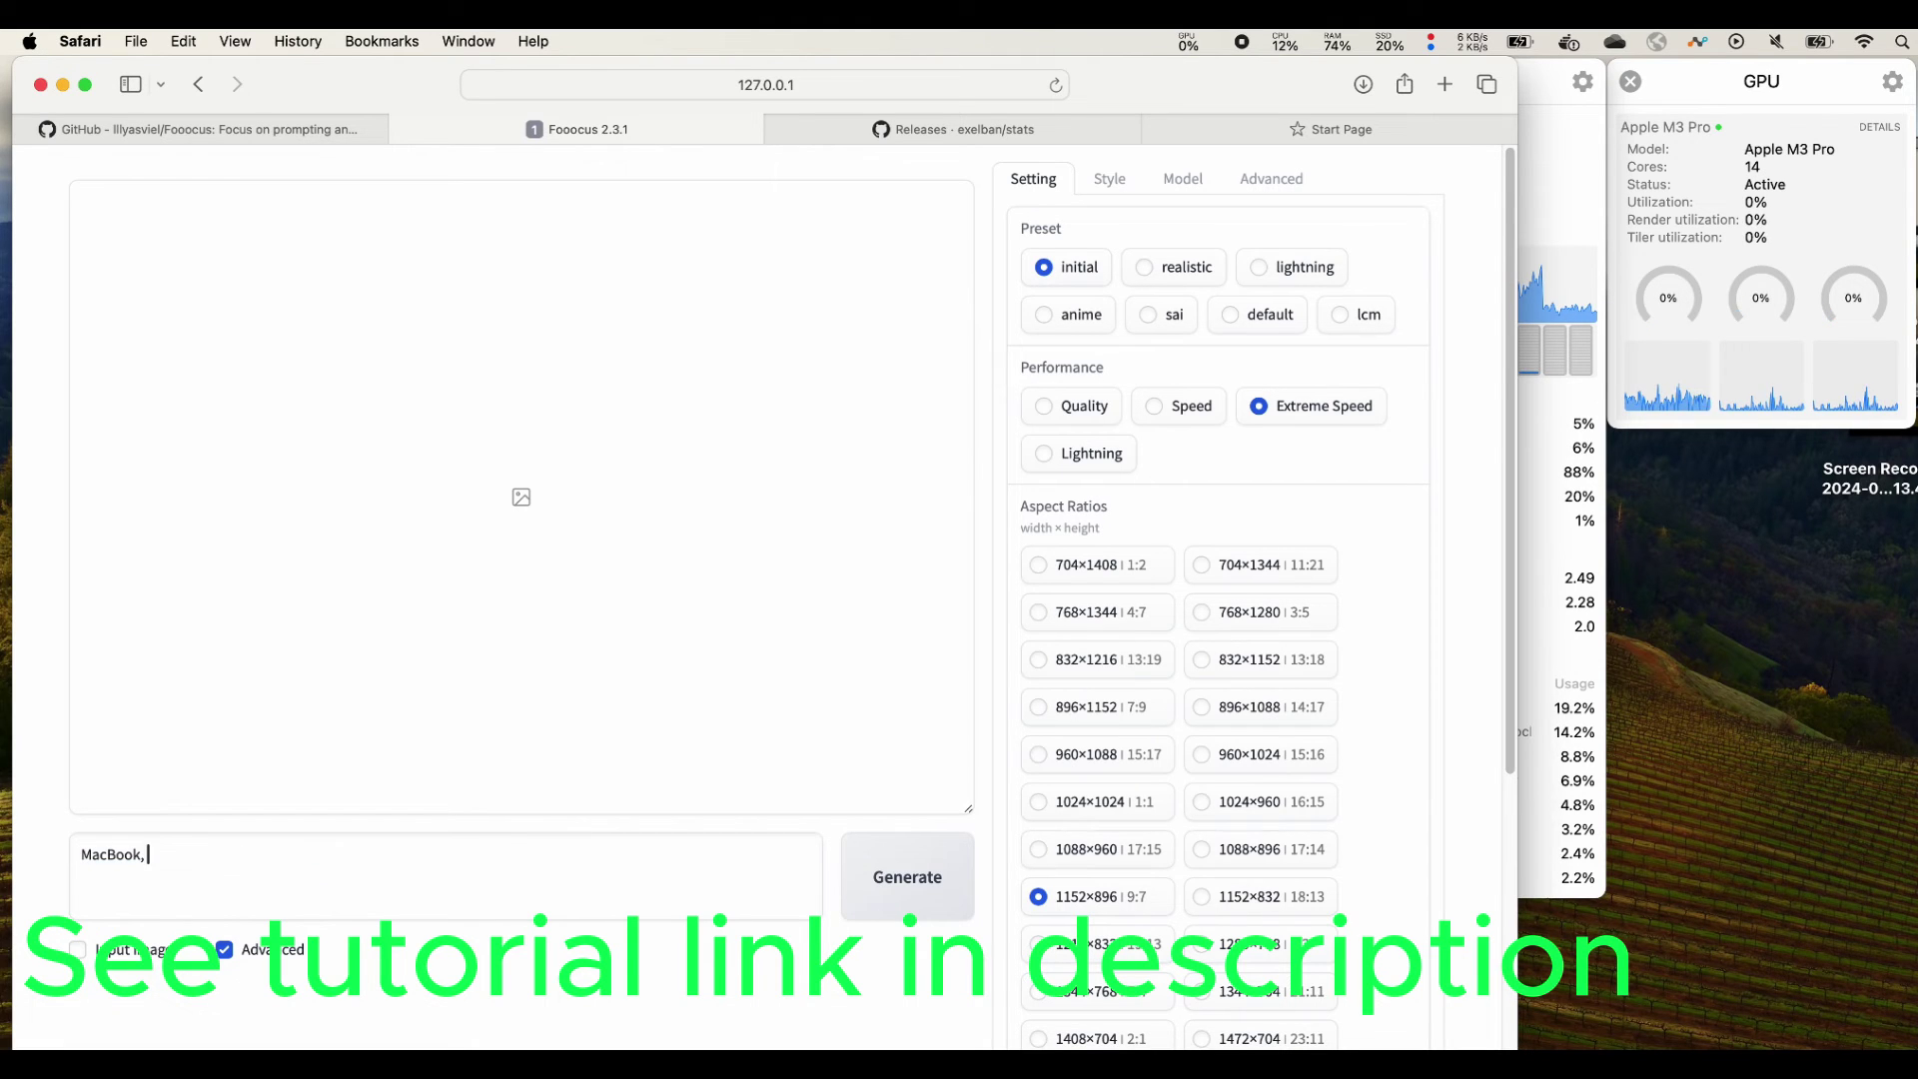
pyautogui.write('e col')
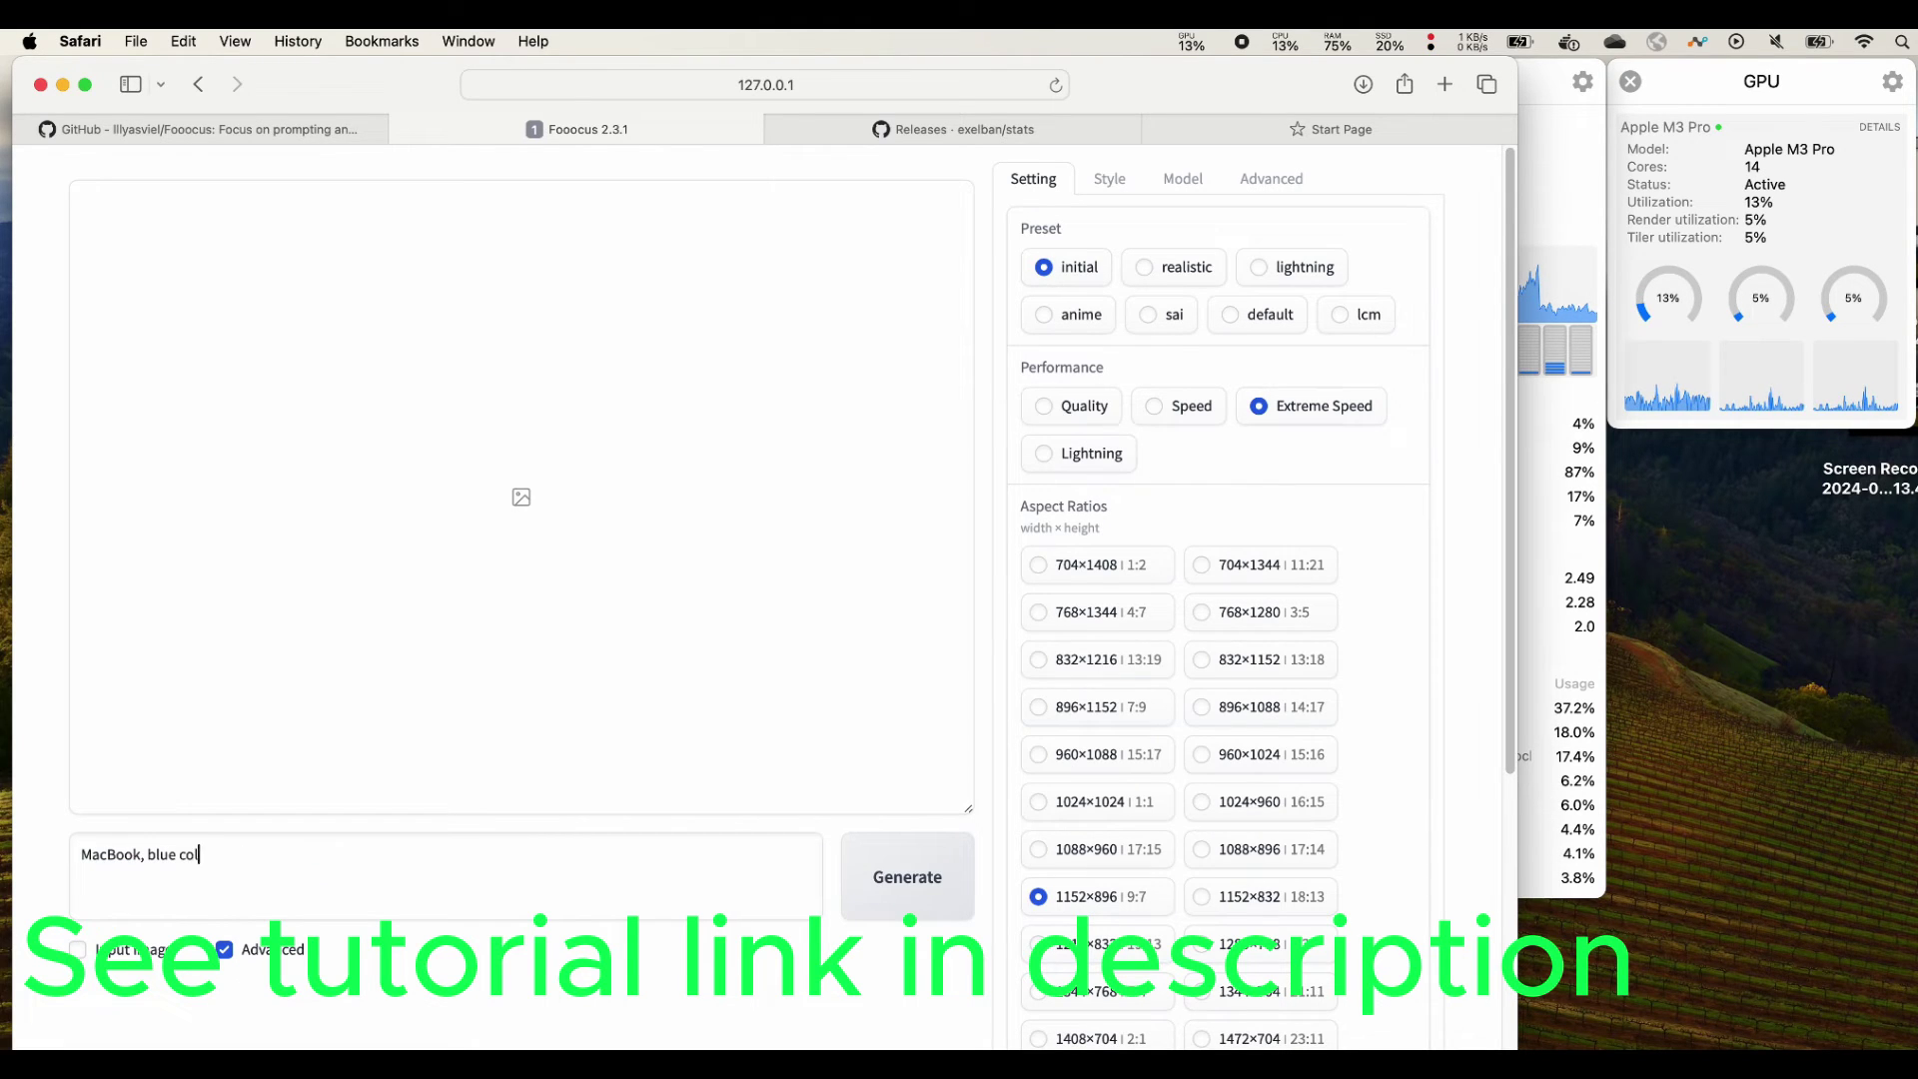
pyautogui.write('or')
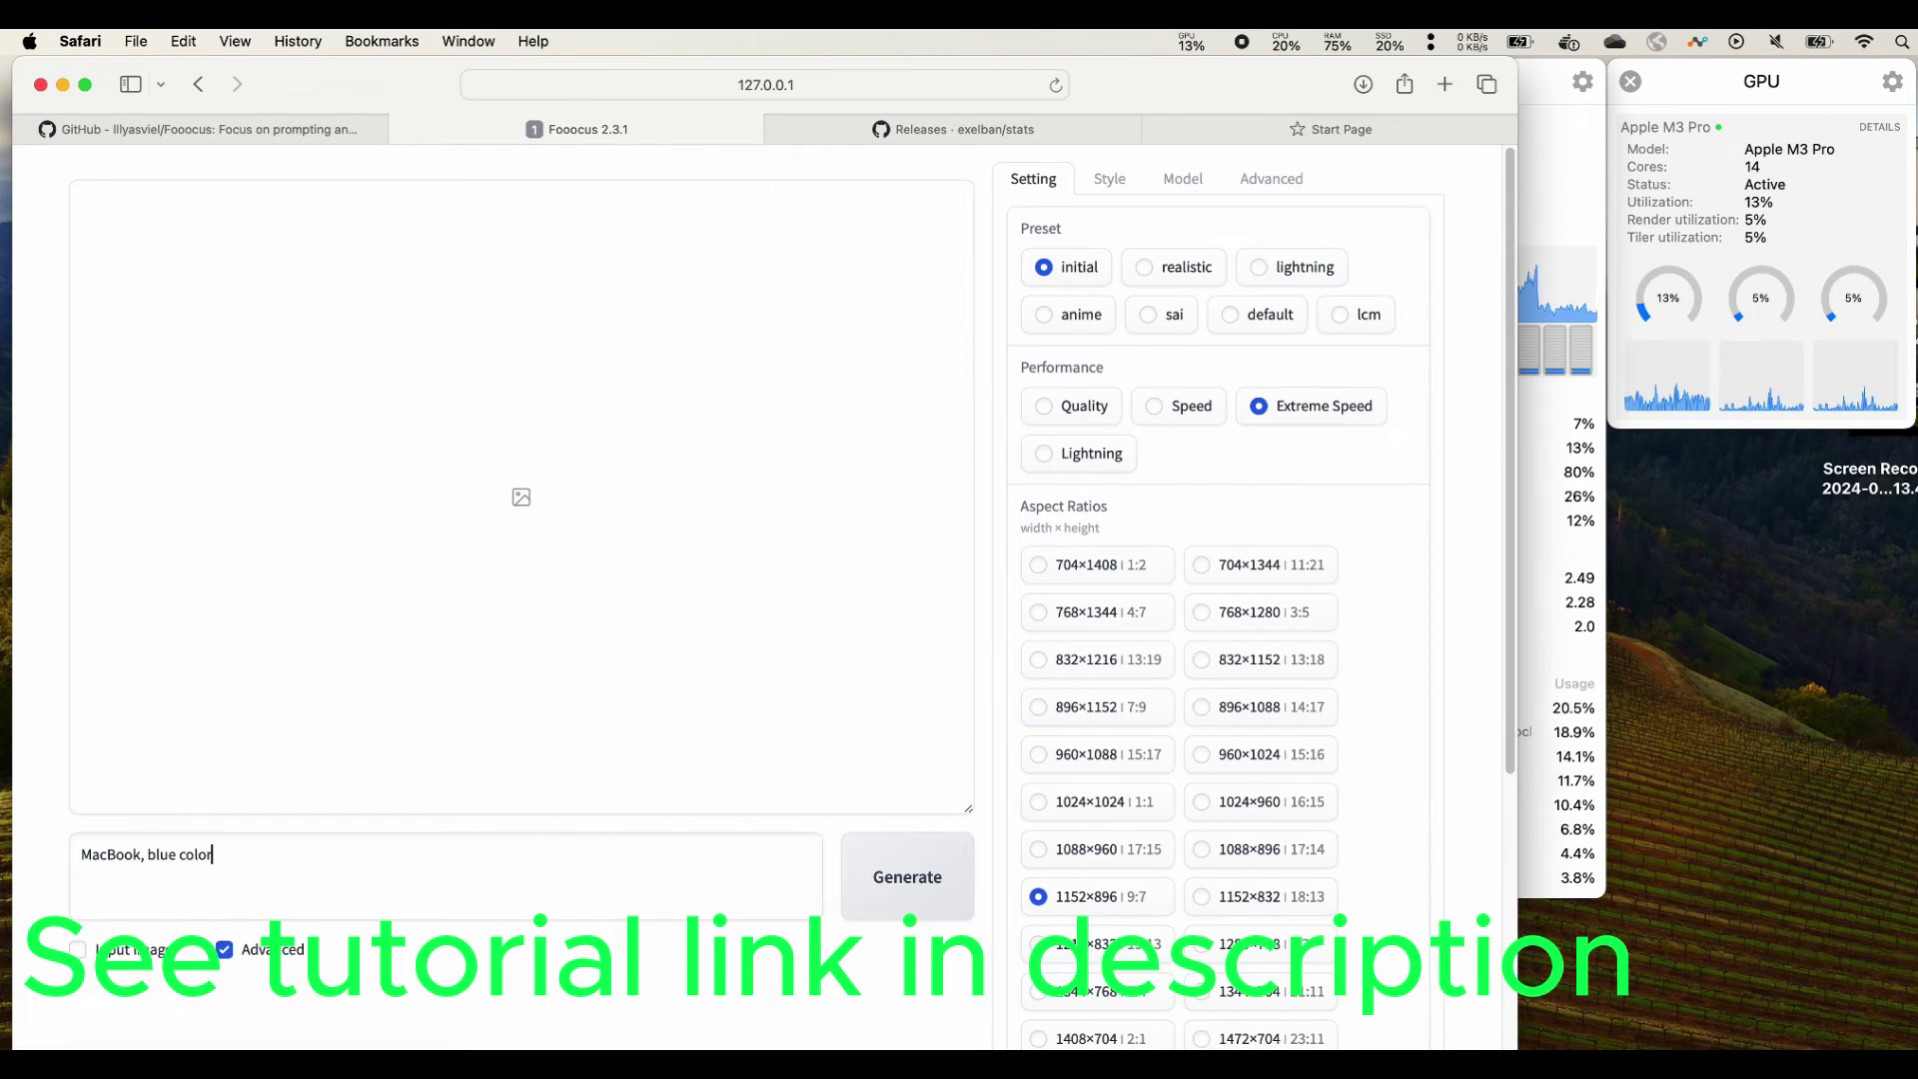
# Start generating the image, reveal the Terminal log, and lower the GPU panel slightly
pyautogui.click(907, 879)
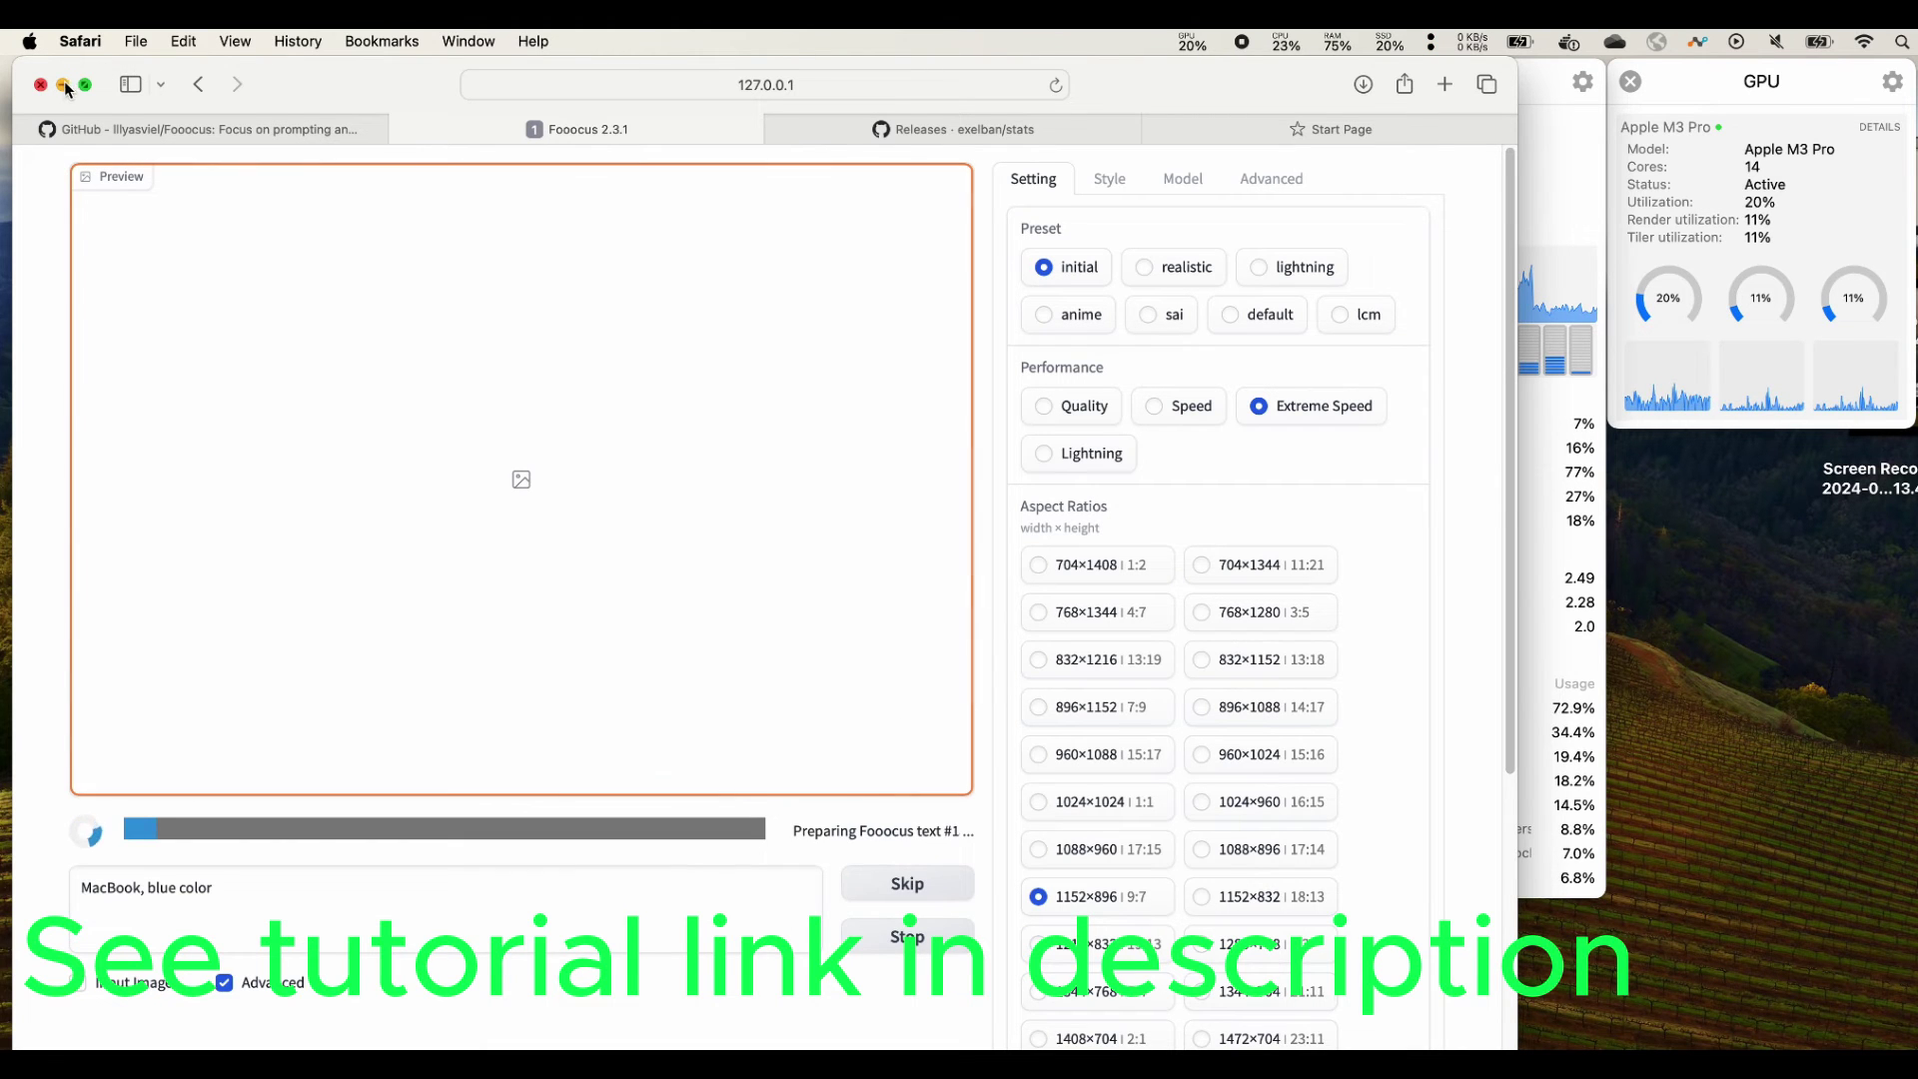
pyautogui.click(64, 85)
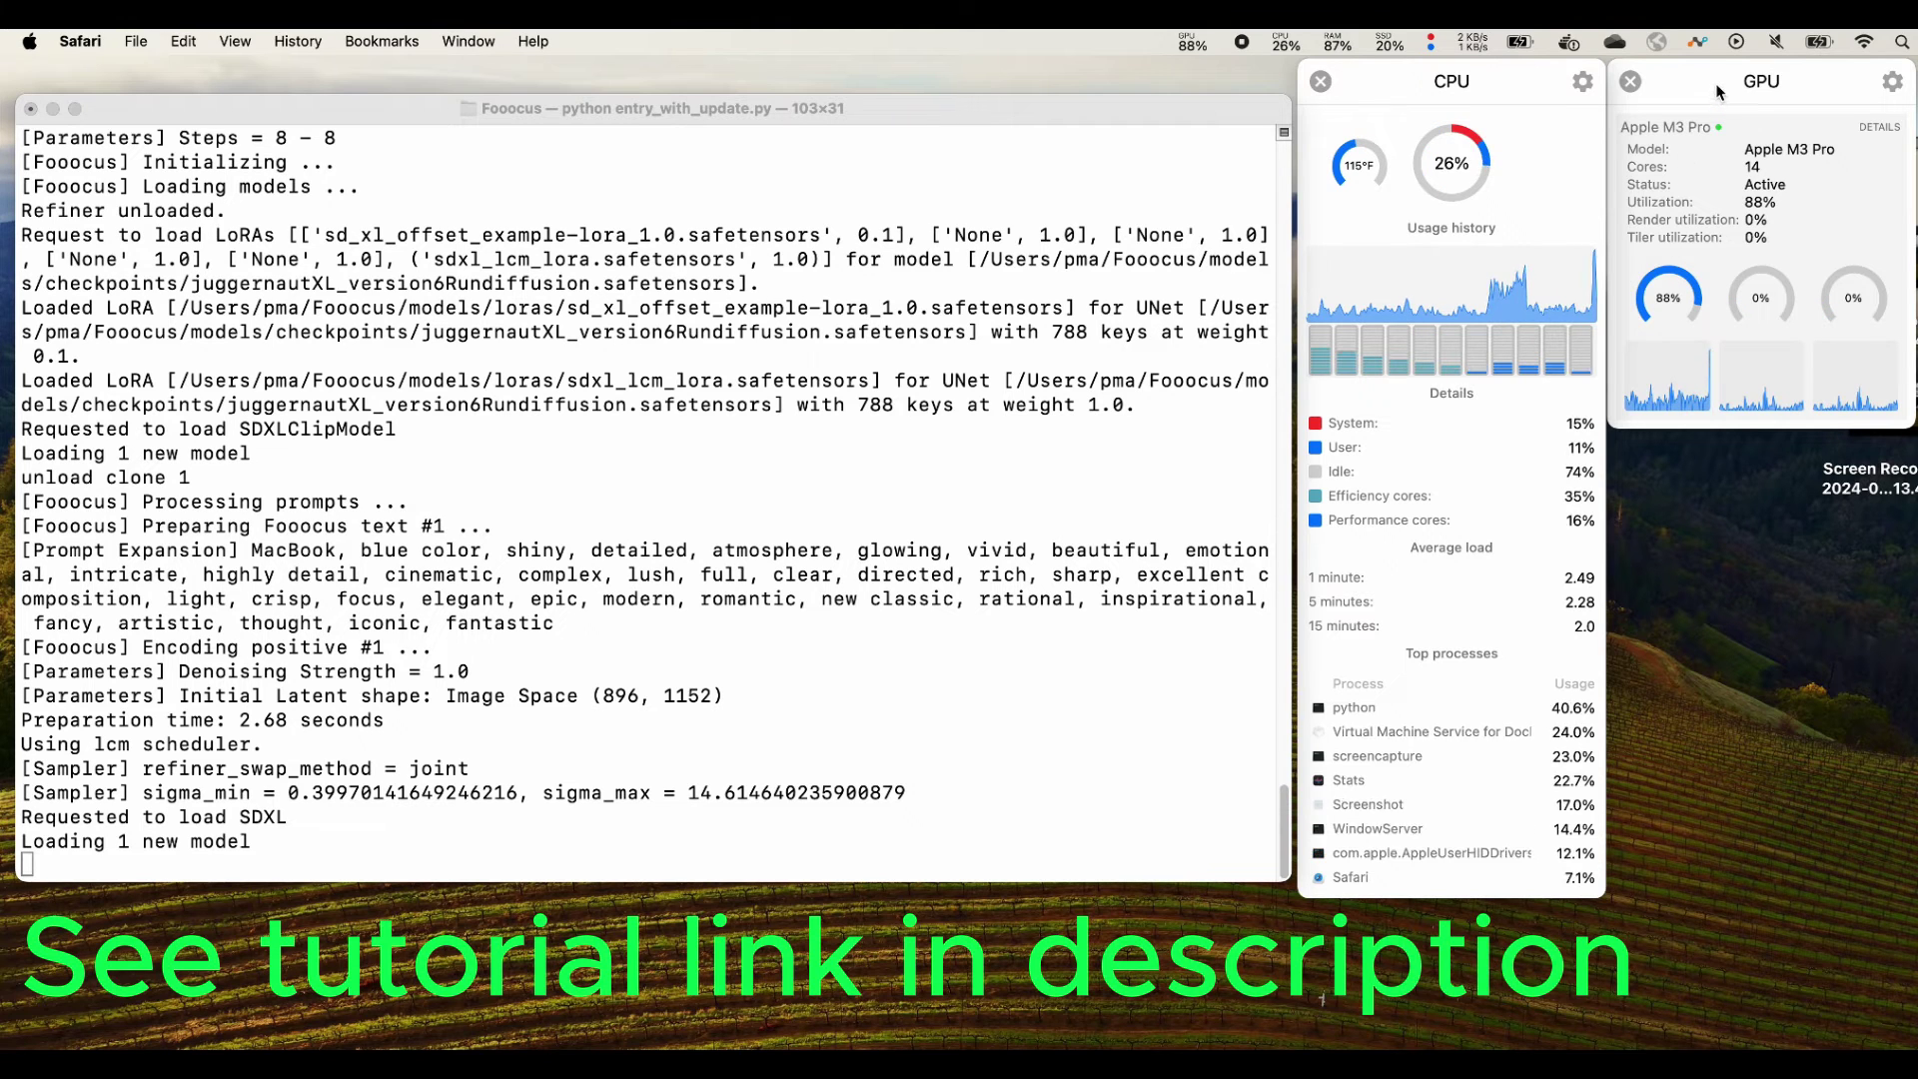
pyautogui.moveTo(1721, 104); pyautogui.dragTo(1711, 169)
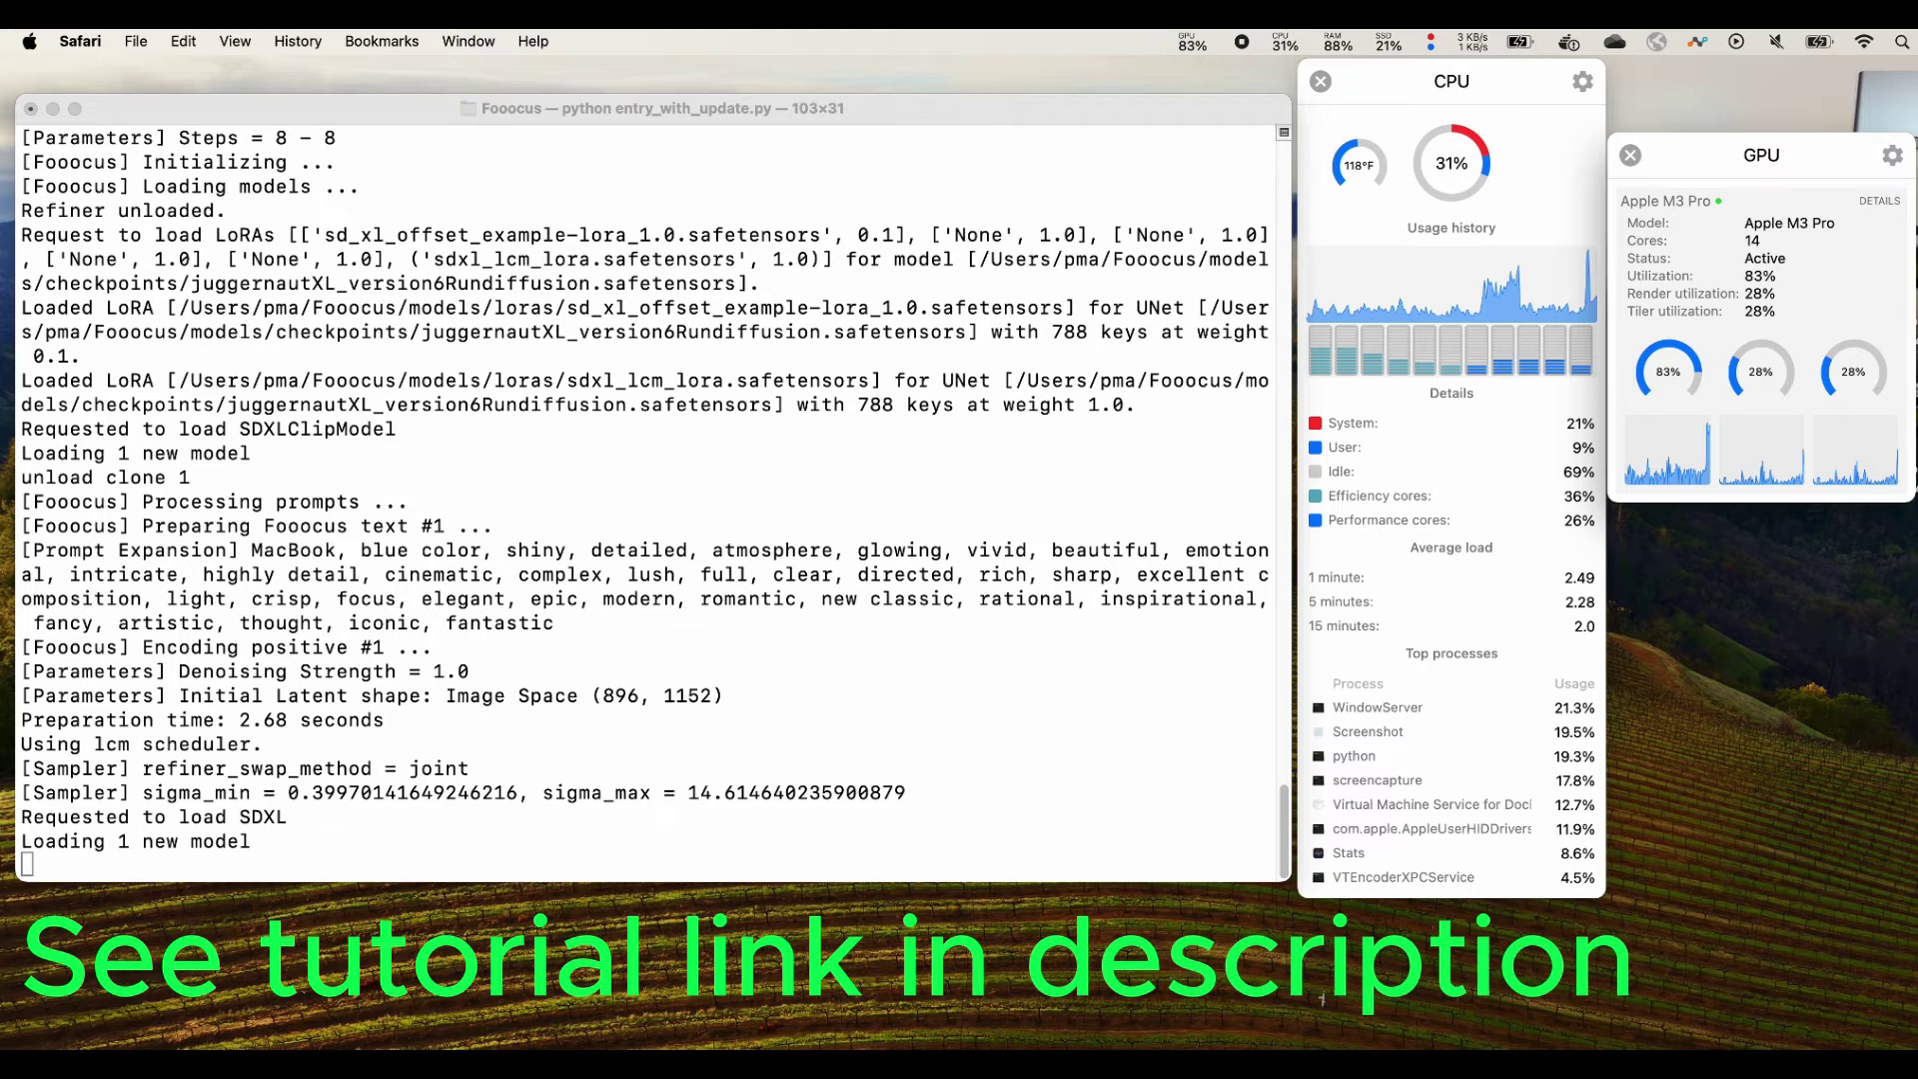